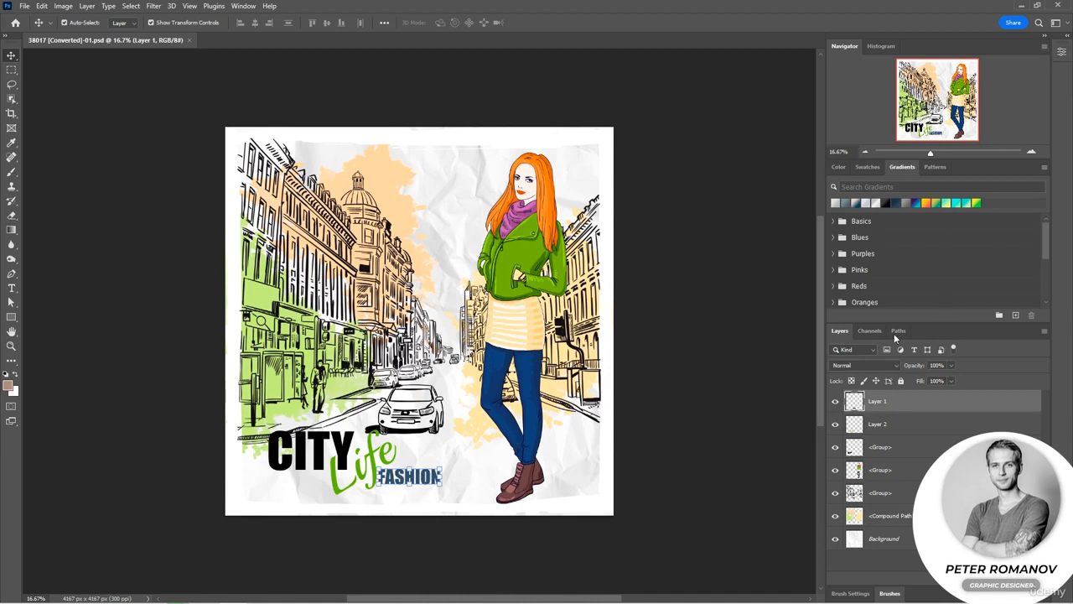
# Detach the Layers panel, collapse the remaining panels, and place it enlarged in the empty space beside the poster.
pyautogui.moveTo(839, 330); pyautogui.dragTo(595, 158)
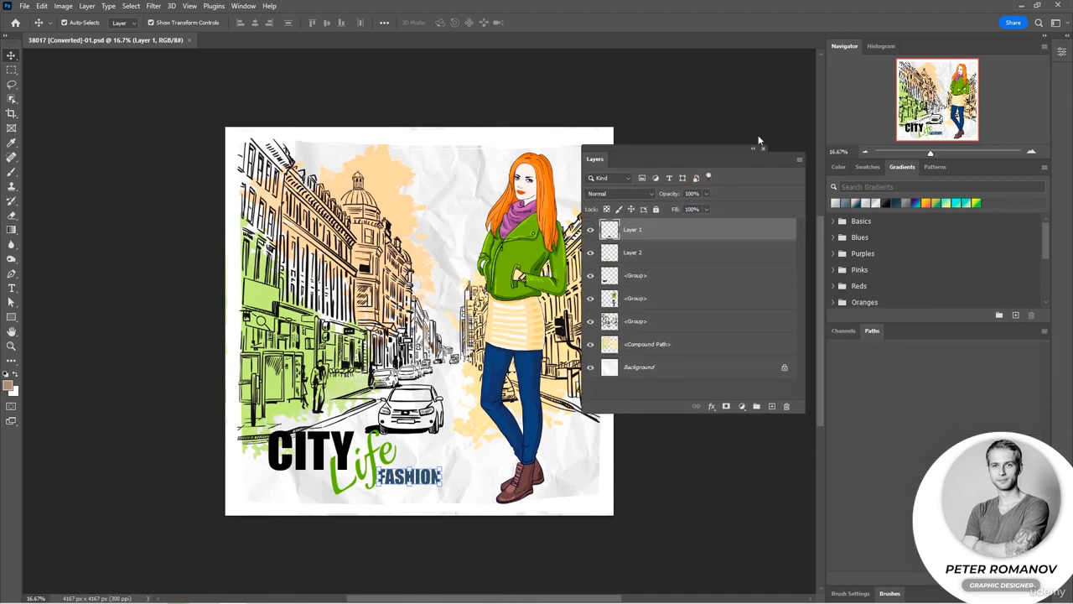
pyautogui.click(1049, 42)
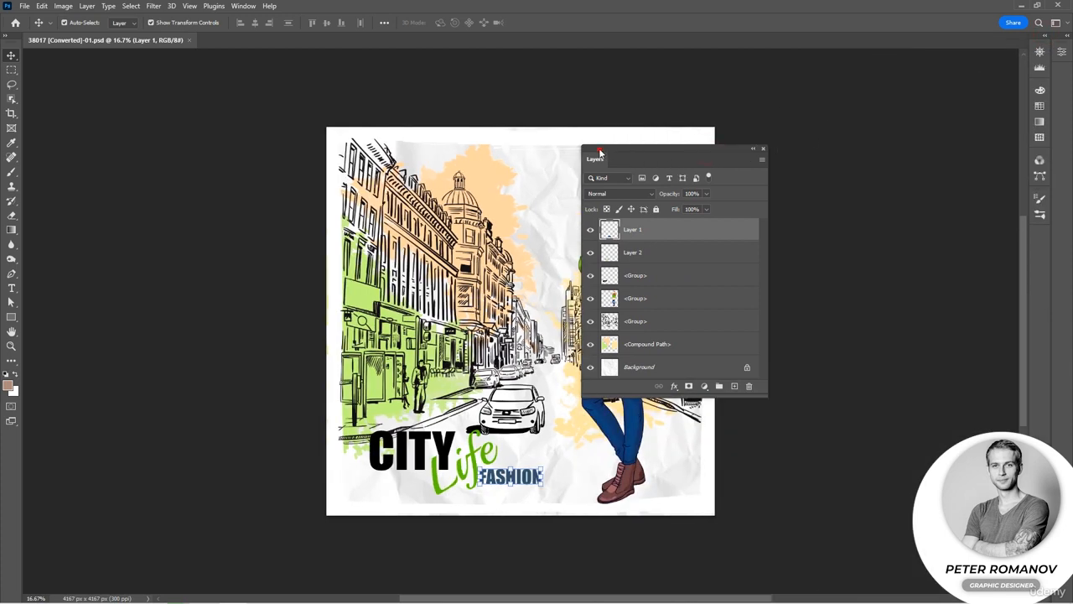
pyautogui.moveTo(599, 154); pyautogui.dragTo(843, 68)
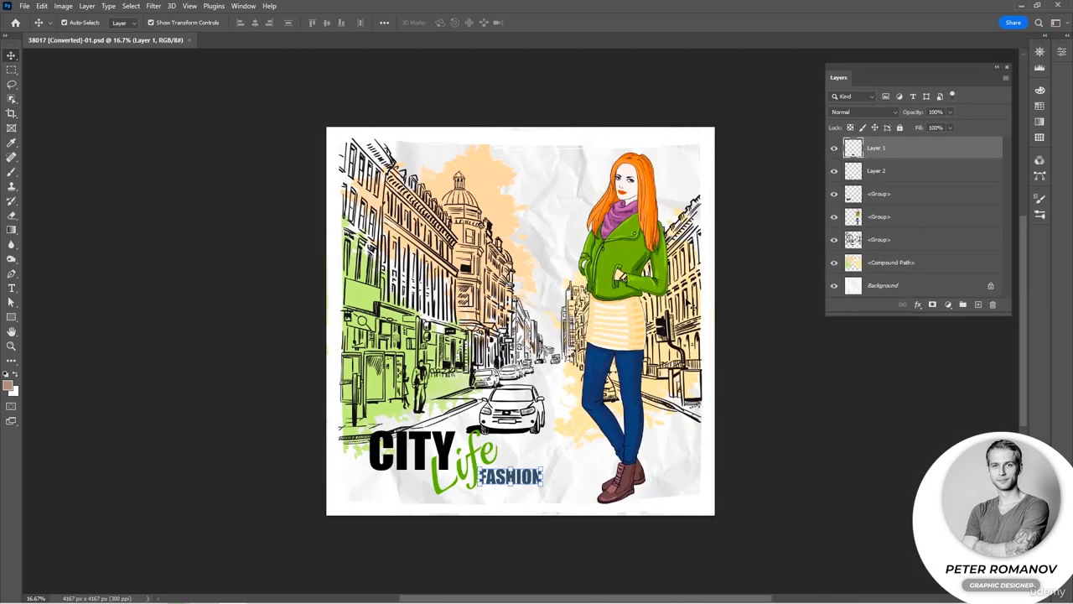
pyautogui.moveTo(847, 314); pyautogui.dragTo(841, 351)
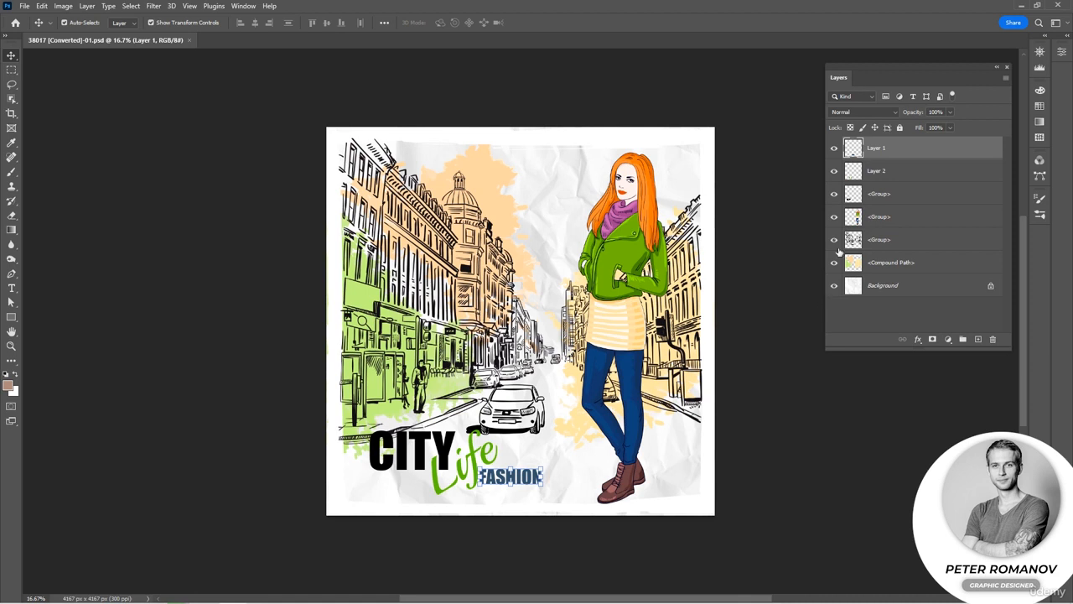
# Move the woman's layer to the top of the layer stack and shift her slightly on the poster.
pyautogui.click(889, 220)
pyautogui.moveTo(904, 220); pyautogui.dragTo(905, 161)
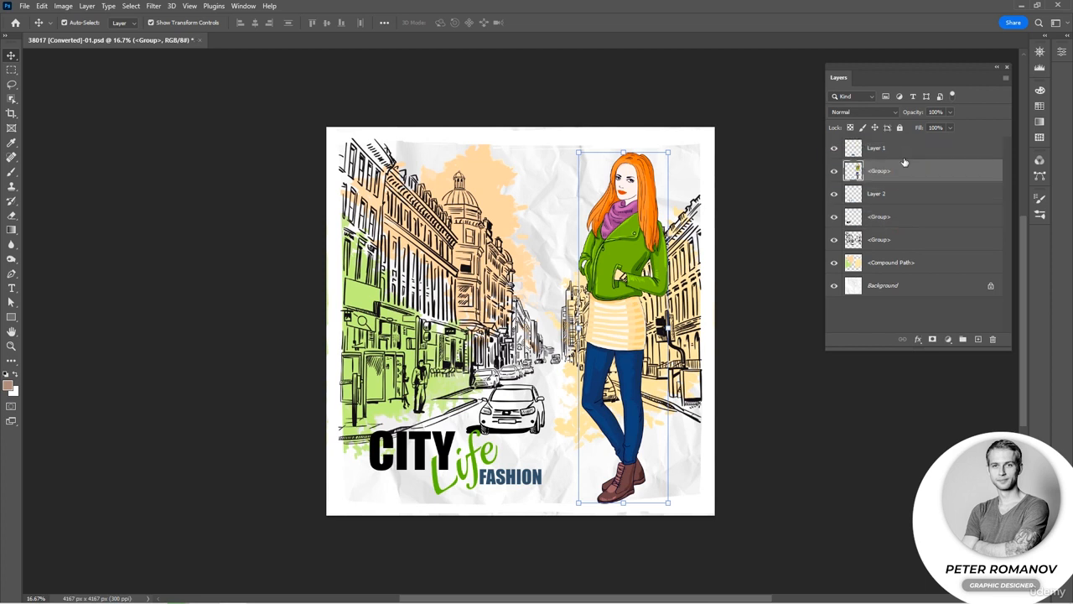
pyautogui.moveTo(651, 321); pyautogui.dragTo(614, 319)
pyautogui.moveTo(897, 170); pyautogui.dragTo(896, 145)
pyautogui.moveTo(614, 284); pyautogui.dragTo(639, 287)
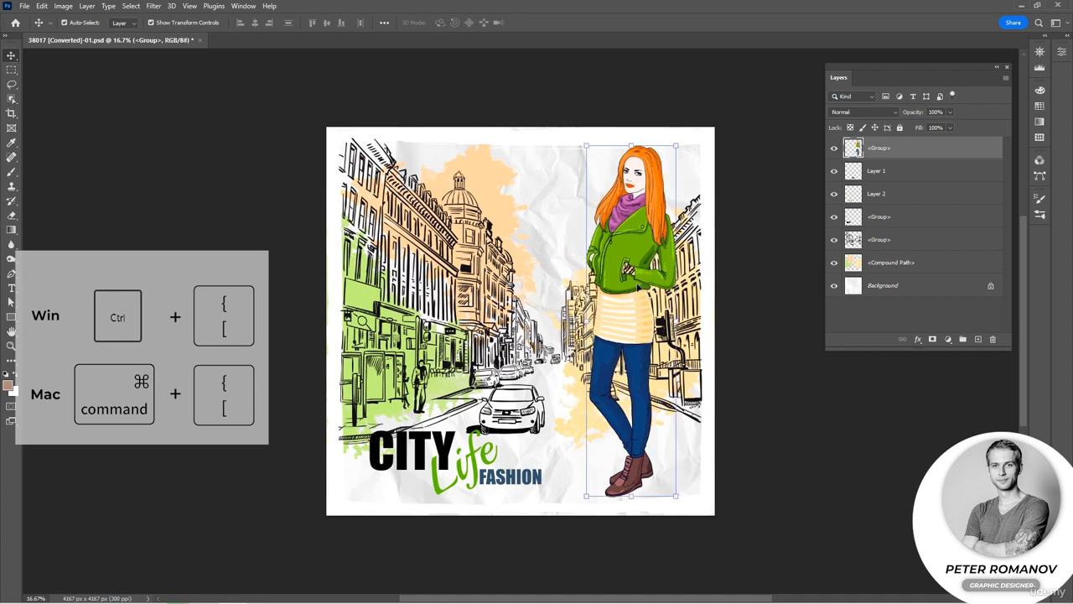
# Move the woman over the title lettering and lower her layer one level at a time to just above the Background.
pyautogui.press('ctrl')
pyautogui.hotkey('ctrl', '[')
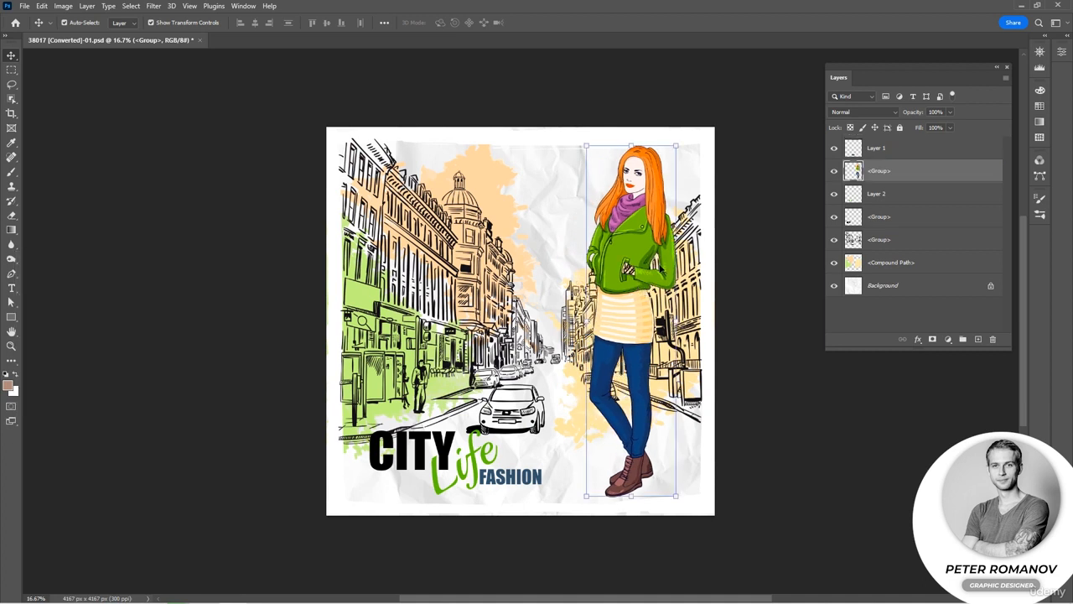
pyautogui.moveTo(650, 268); pyautogui.dragTo(492, 280)
pyautogui.hotkey('ctrl', '[')
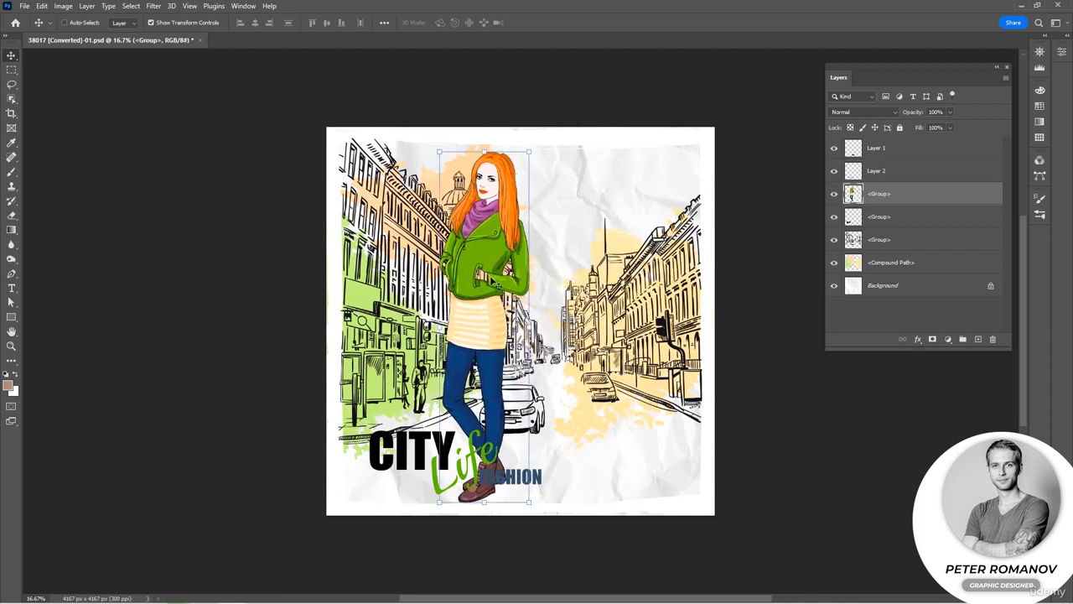
pyautogui.hotkey('ctrl', '[')
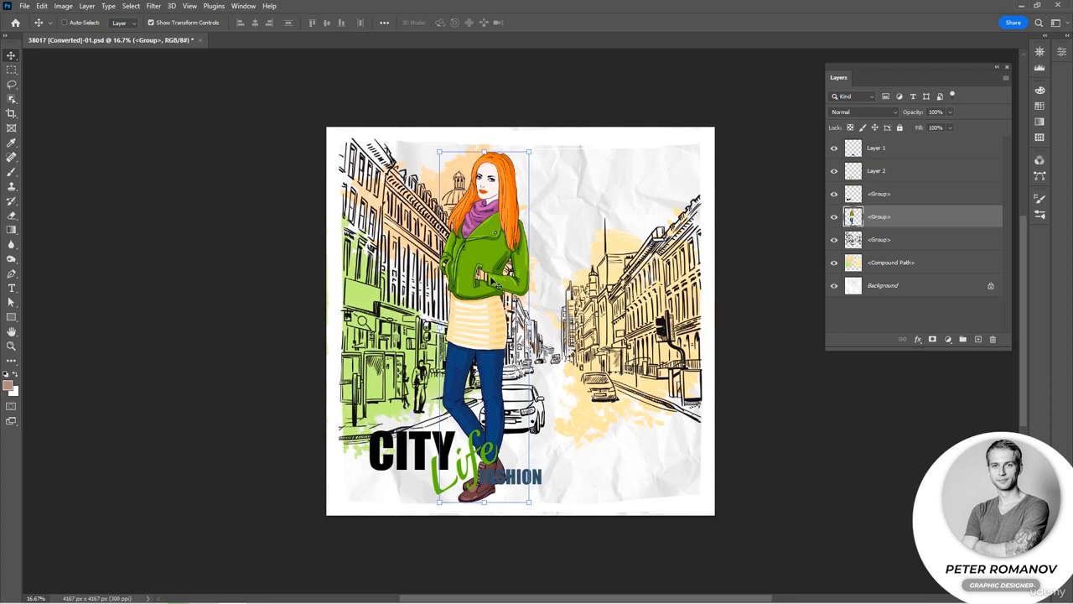
pyautogui.press('ctrl')
pyautogui.hotkey('ctrl', '[')
pyautogui.hotkey('ctrl', '[')
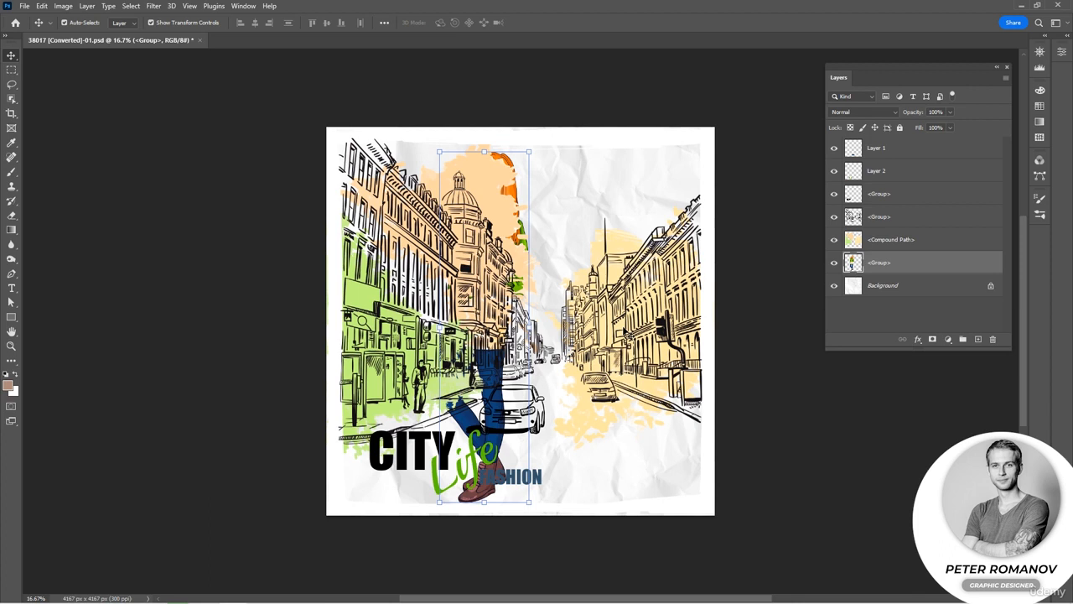
# Bring the woman's layer to the front of the stack and return her to the right side of the poster.
pyautogui.hotkey('ctrl', 'shift', ']')
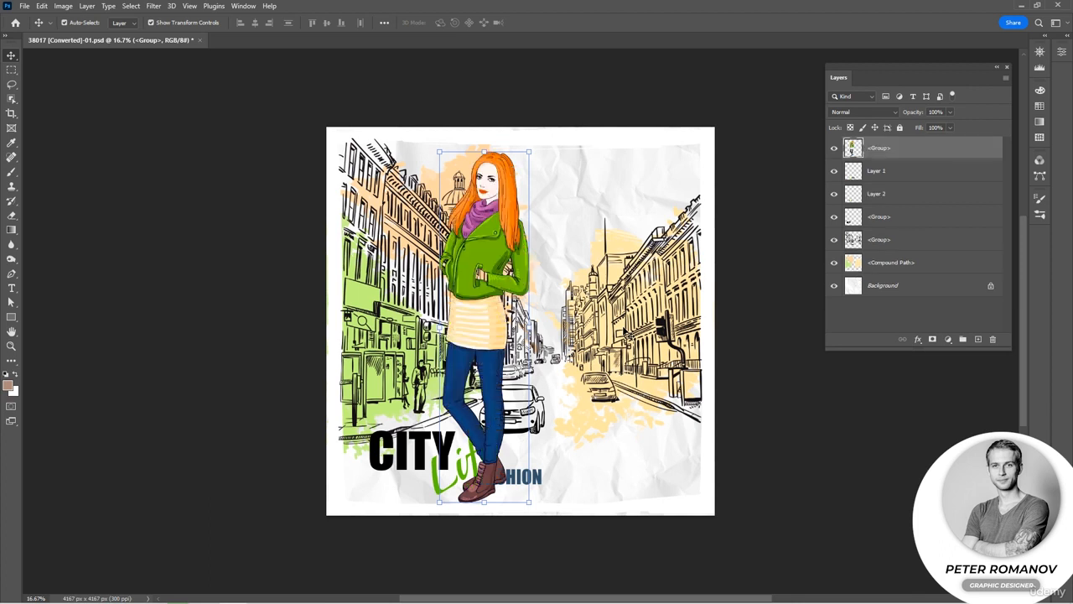
pyautogui.moveTo(490, 337); pyautogui.dragTo(620, 334)
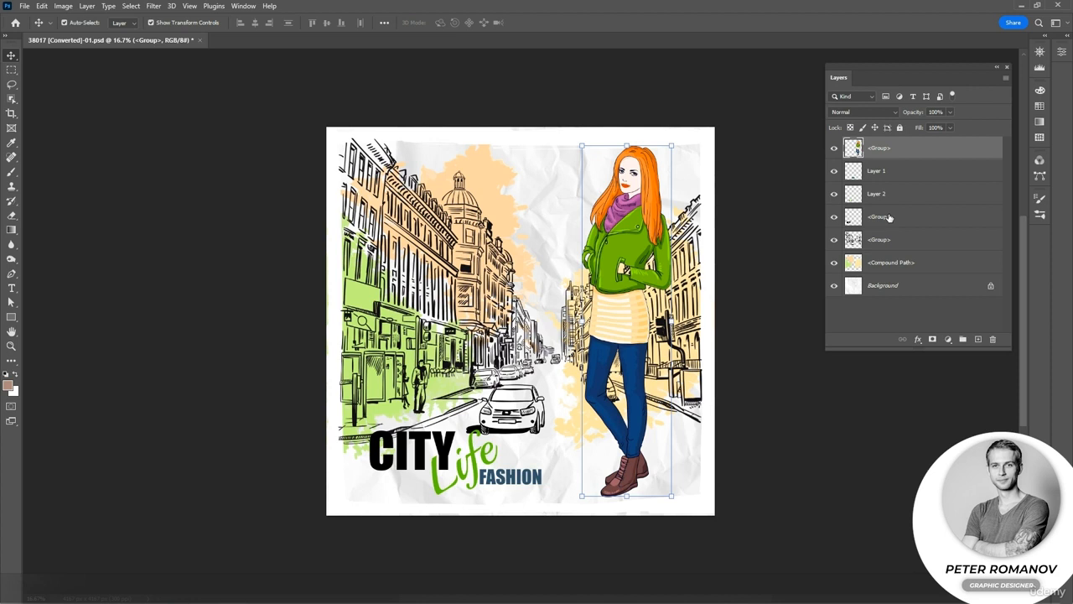
# Try moving Layer 1, Layer 2 and the CITY layer together above the woman's layer, and undo the move.
pyautogui.click(892, 171)
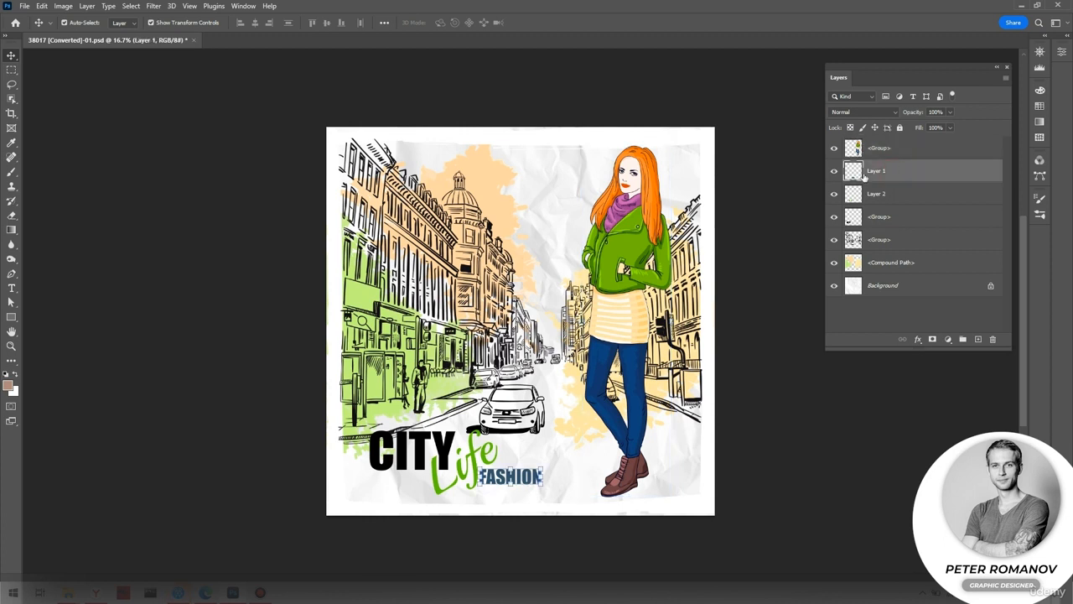
pyautogui.keyDown('shift'); pyautogui.click(896, 218); pyautogui.keyUp('shift')
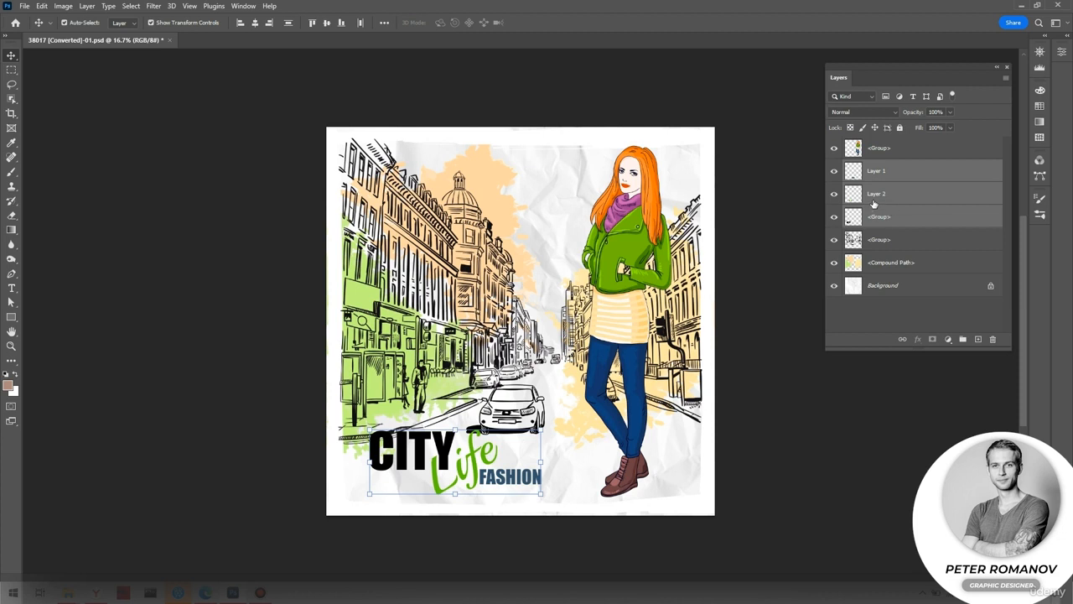
pyautogui.moveTo(887, 202); pyautogui.dragTo(899, 147)
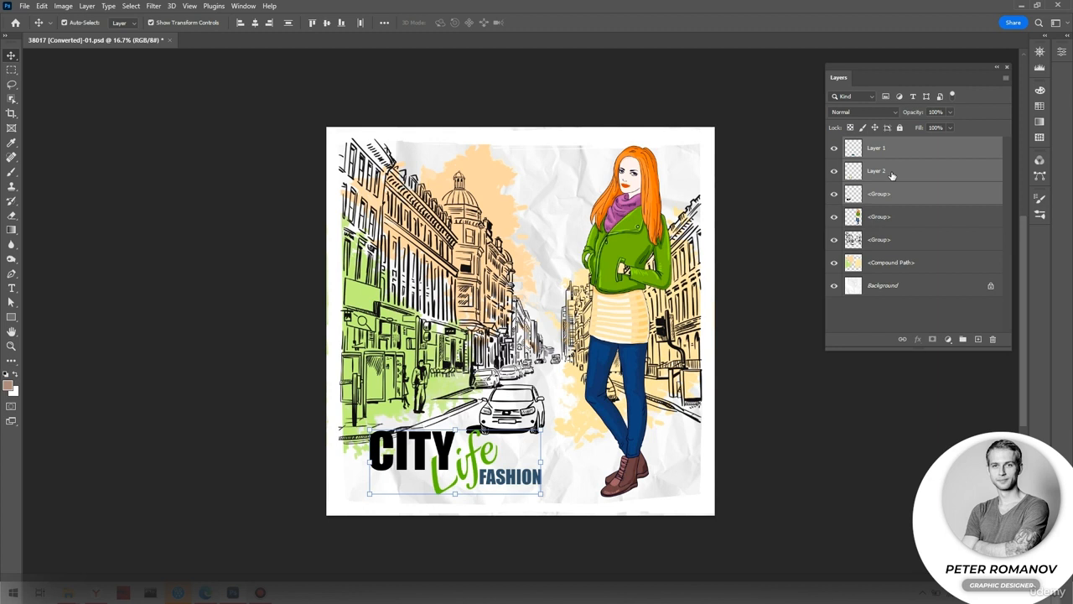
pyautogui.hotkey('ctrl', 'z')
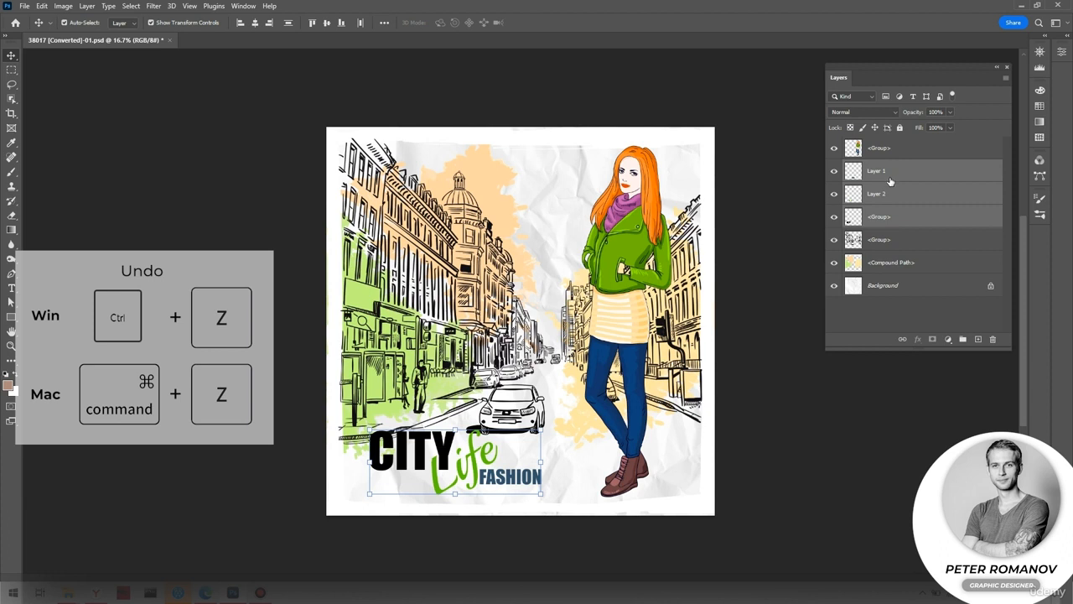
# Select Layer 1, Layer 2 and the CITY layer together and move the title right, behind the woman's boots.
pyautogui.click(890, 245)
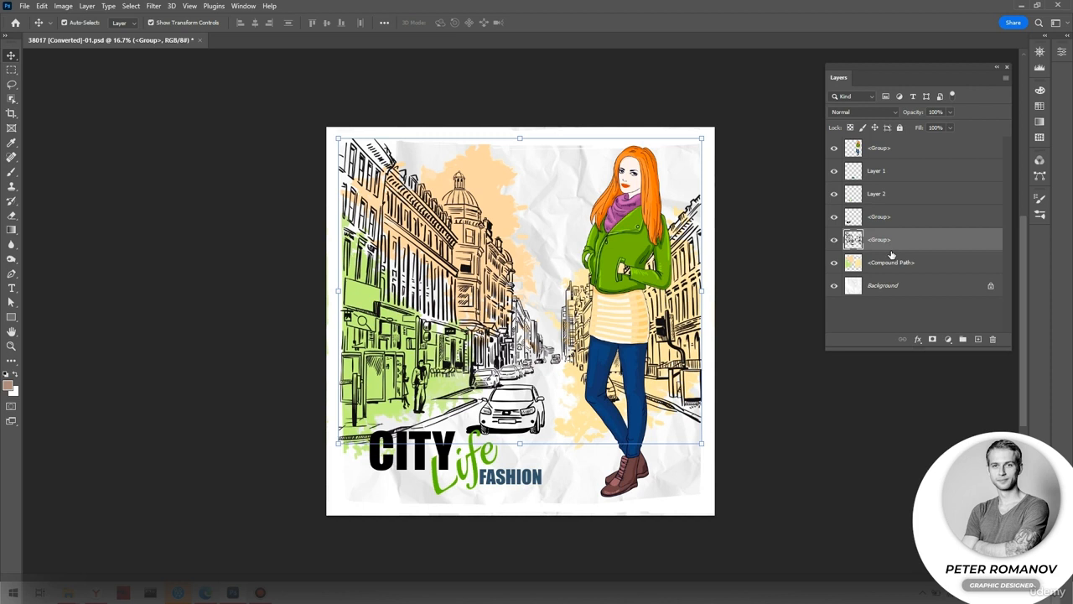
pyautogui.click(875, 176)
pyautogui.keyDown('shift'); pyautogui.click(878, 217); pyautogui.keyUp('shift')
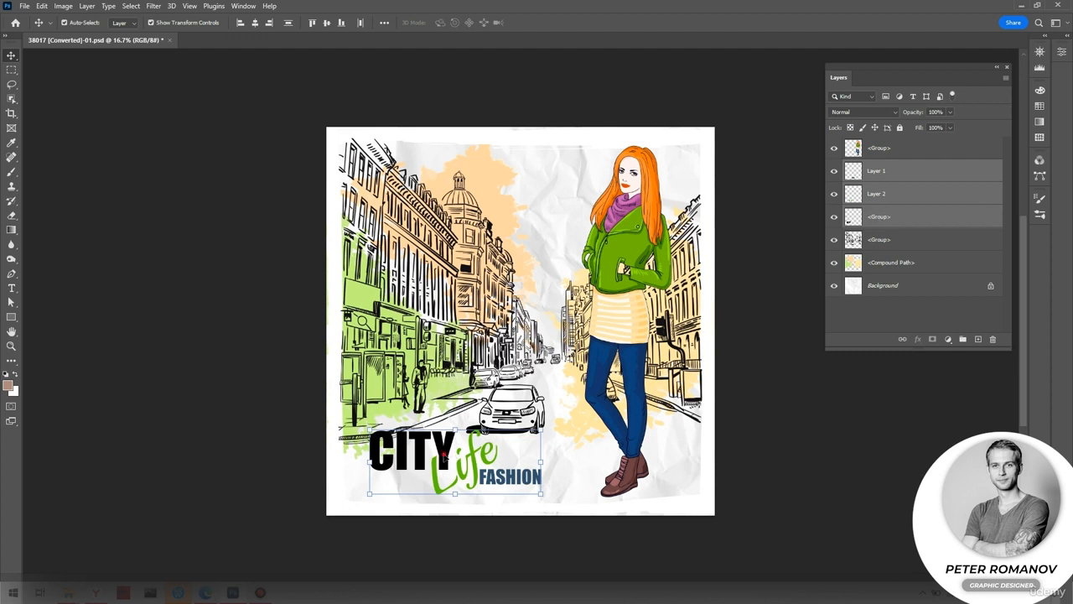
pyautogui.moveTo(452, 455); pyautogui.dragTo(538, 458)
# Link the three title layers: Layer 1, Layer 2 and the CITY layer.
pyautogui.click(882, 270)
pyautogui.click(877, 219)
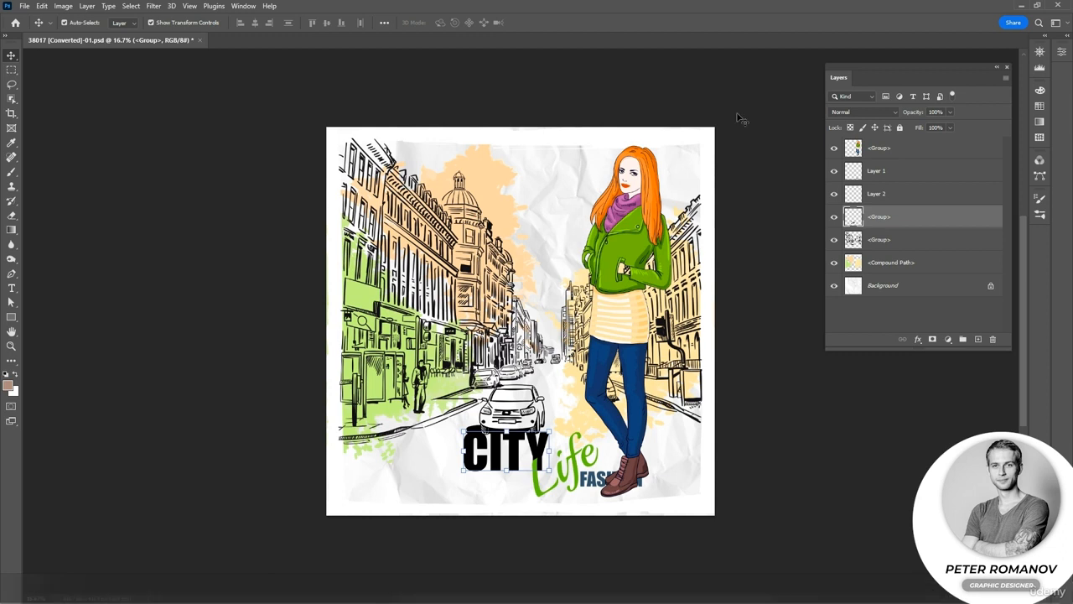
pyautogui.keyDown('shift'); pyautogui.click(876, 172); pyautogui.keyUp('shift')
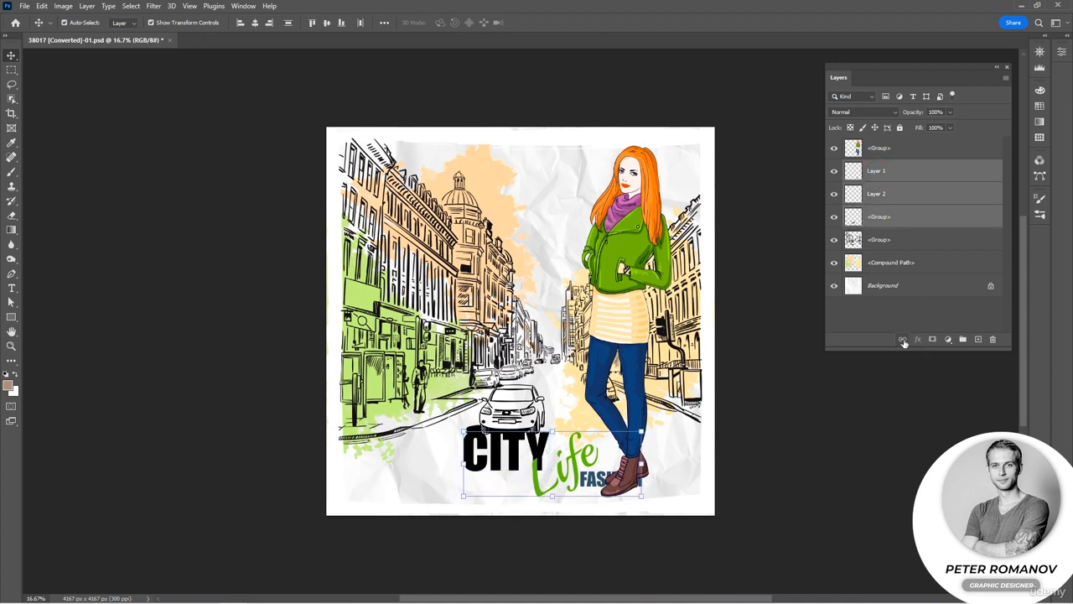
pyautogui.rightClick(905, 190)
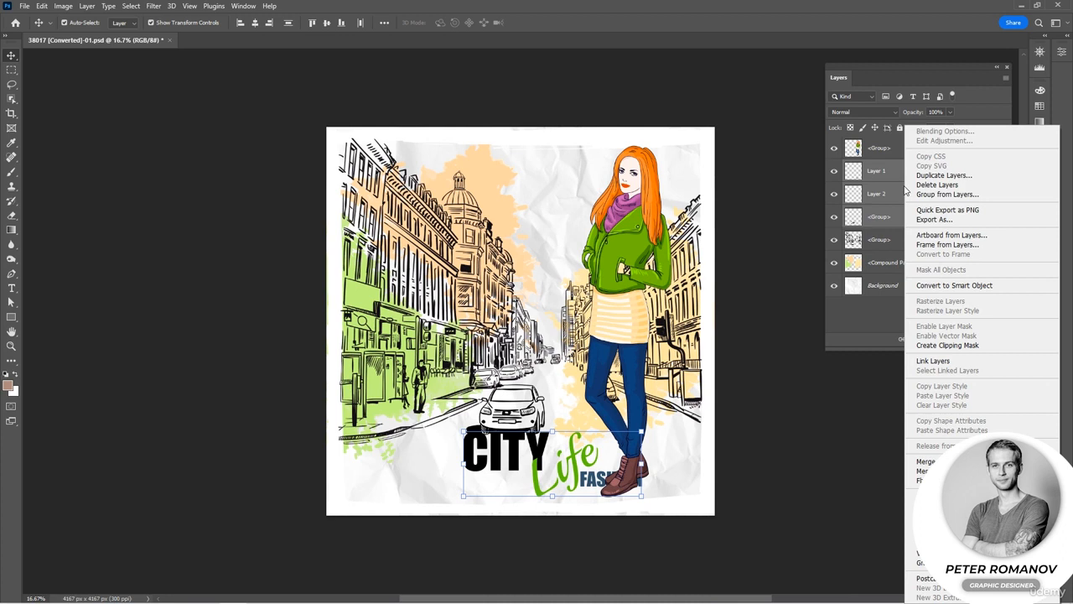
pyautogui.click(936, 367)
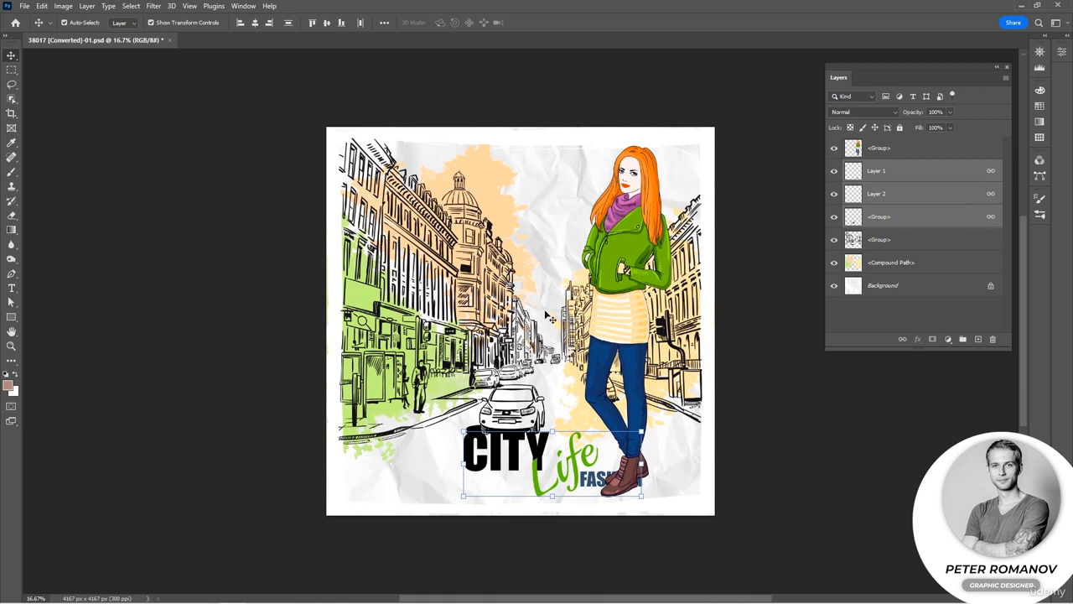
# Reposition the linked title on the poster so it sits below the car and just left of the woman's boots.
pyautogui.moveTo(503, 455); pyautogui.dragTo(424, 451)
pyautogui.moveTo(444, 441); pyautogui.dragTo(466, 462)
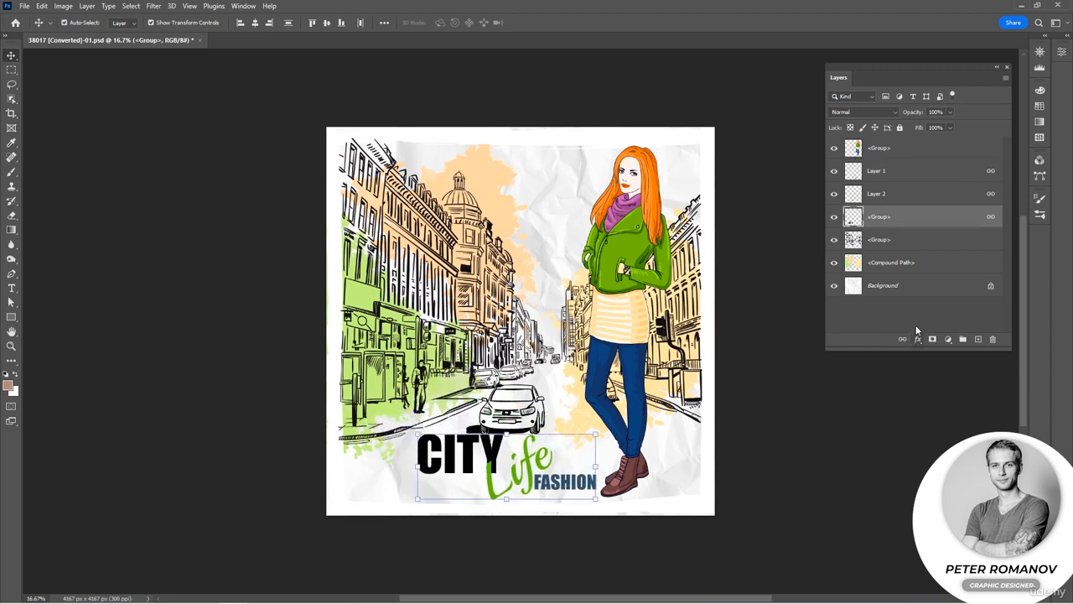
pyautogui.click(912, 177)
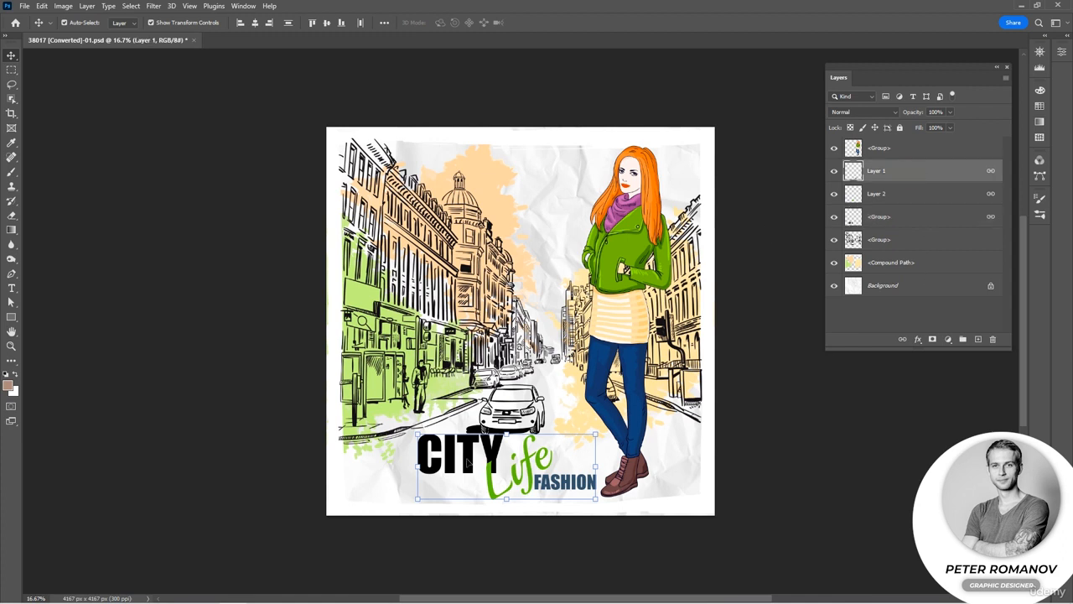
pyautogui.moveTo(470, 462)
pyautogui.mouseDown()
pyautogui.moveTo(412, 470)
pyautogui.moveTo(468, 457)
pyautogui.mouseUp()
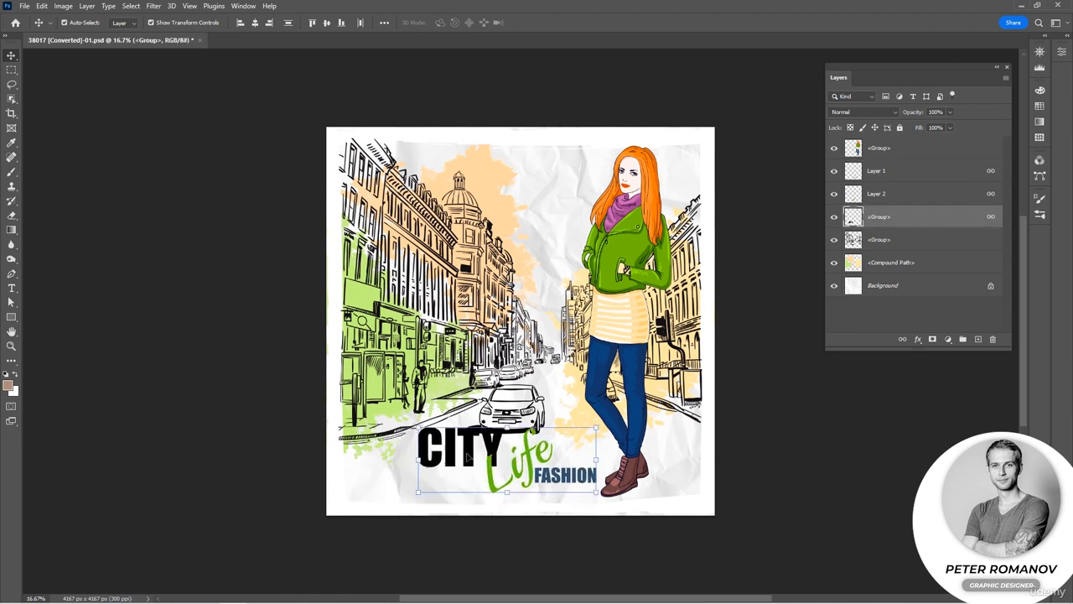
# Move the linked CITY layer above Layer 2 in the stack and return it to its place below.
pyautogui.moveTo(879, 216); pyautogui.dragTo(880, 179)
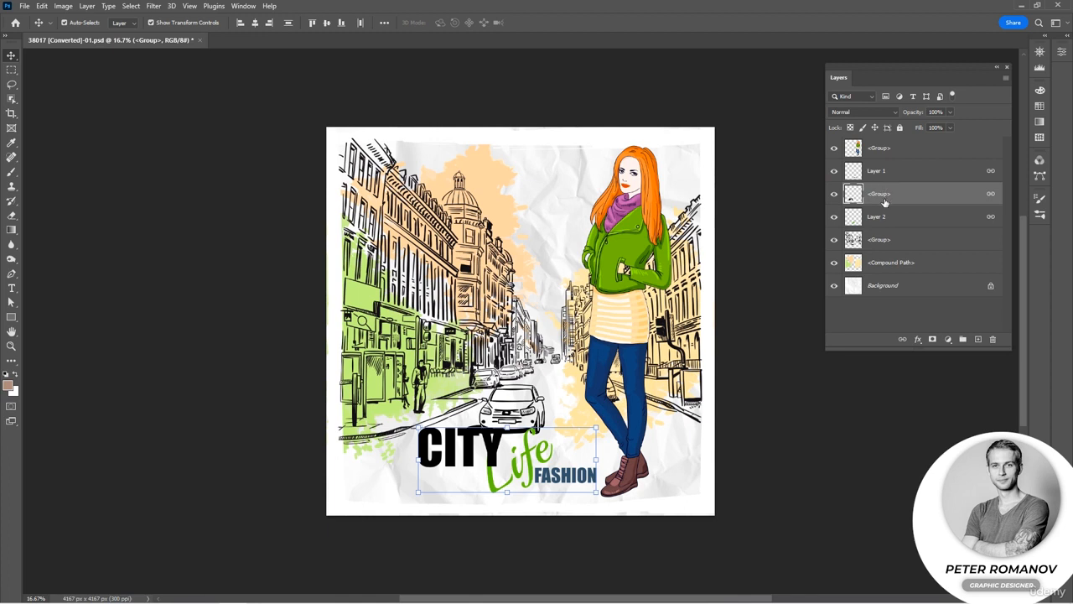
pyautogui.moveTo(885, 202); pyautogui.dragTo(880, 232)
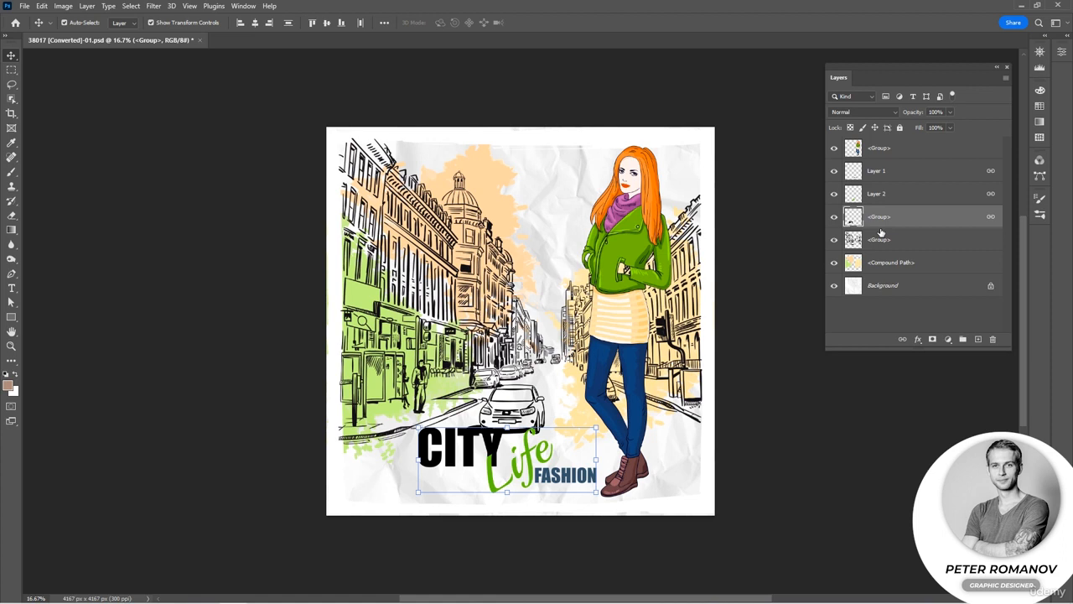
# Group the three linked title layers as Group 1 and place the group above the woman's layer.
pyautogui.keyDown('shift'); pyautogui.click(891, 171); pyautogui.keyUp('shift')
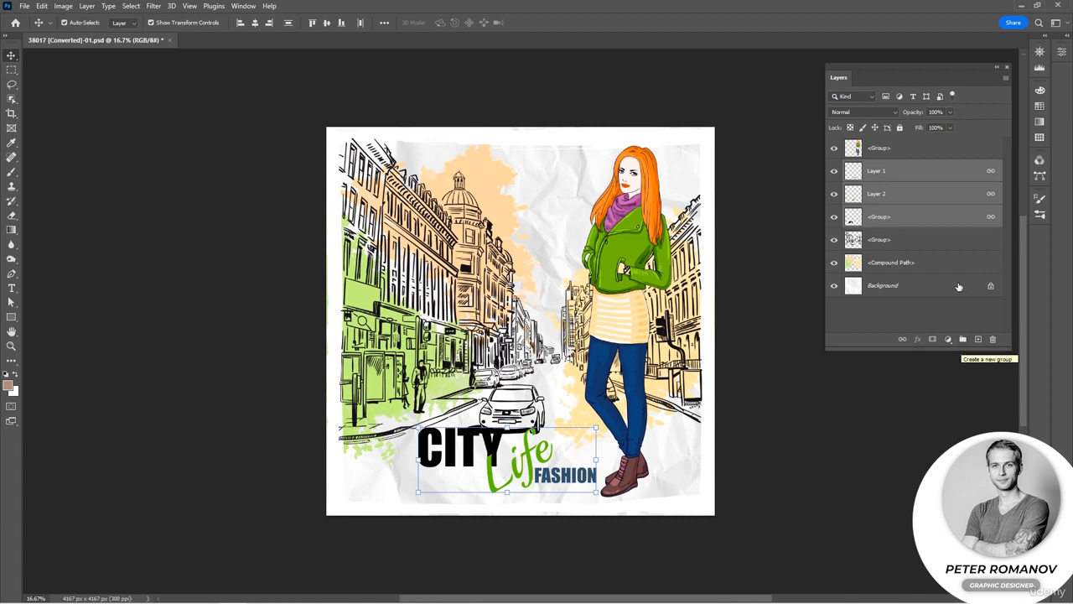
pyautogui.rightClick(891, 199)
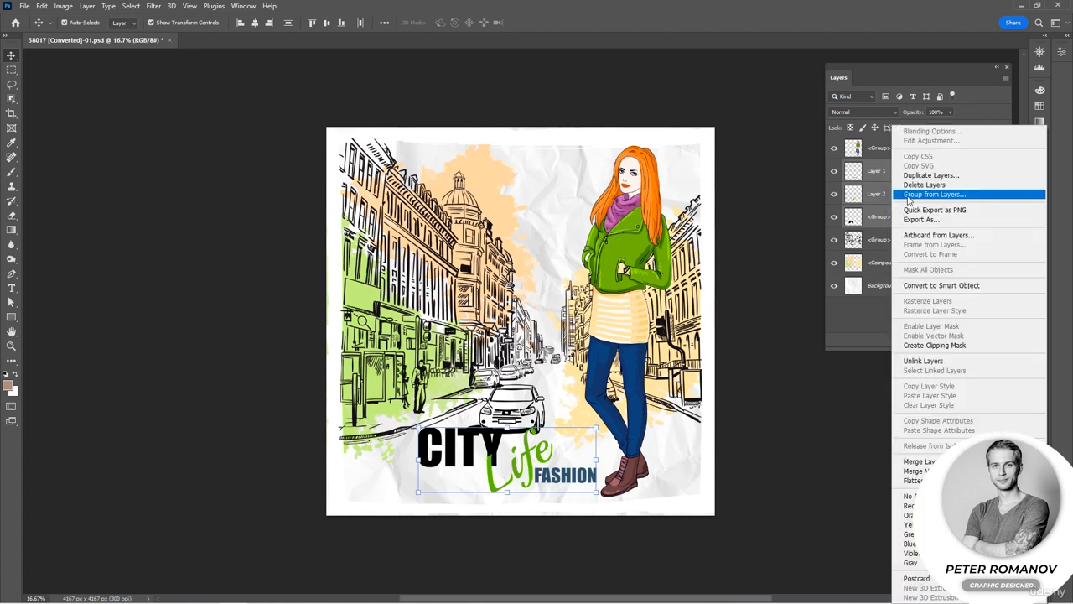
pyautogui.click(908, 199)
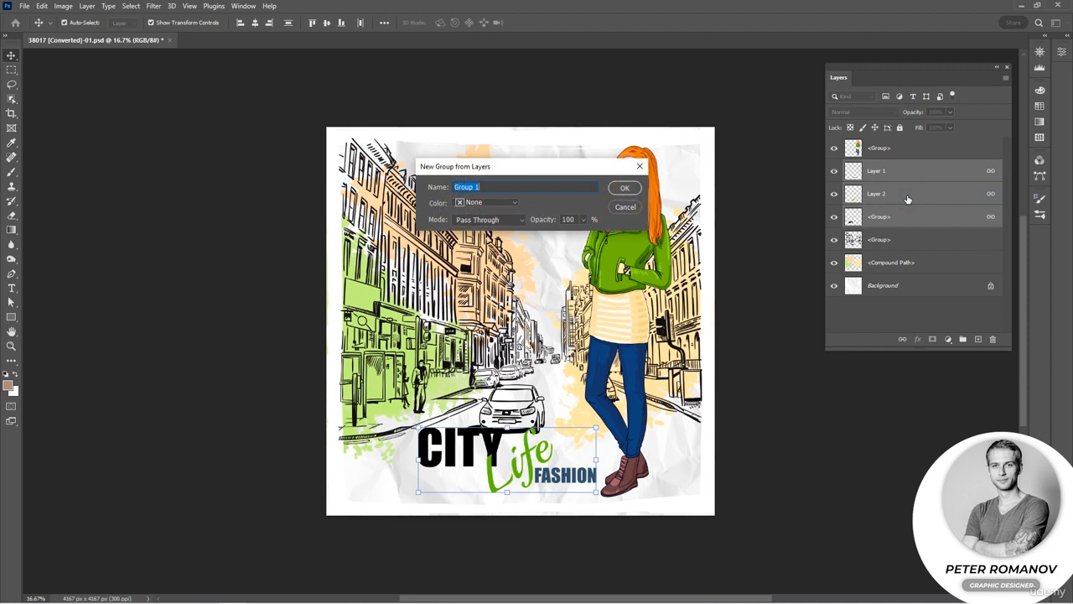
pyautogui.click(623, 189)
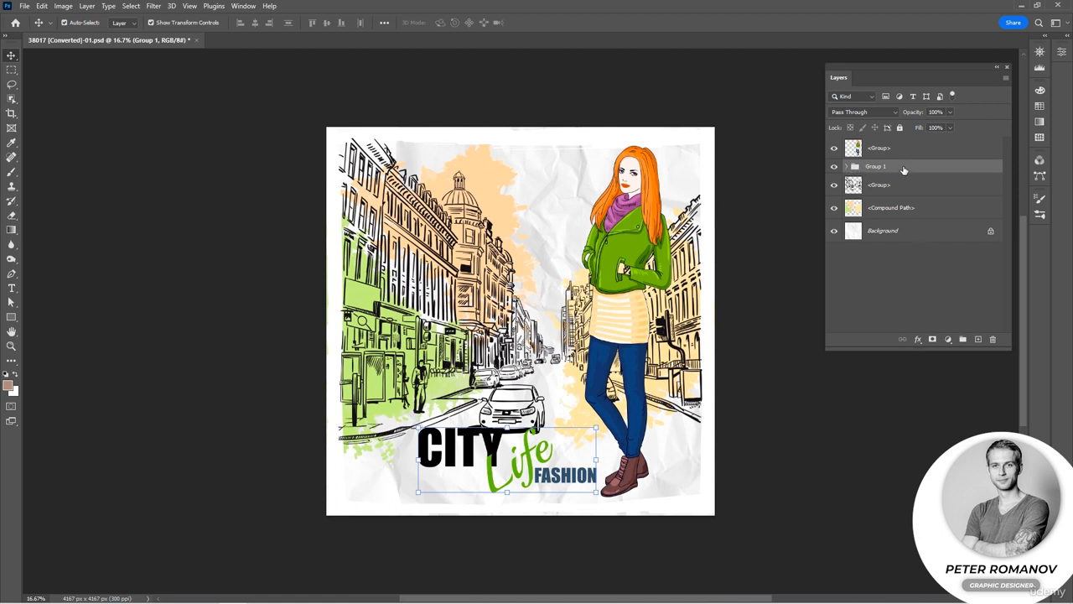
pyautogui.moveTo(905, 171); pyautogui.dragTo(908, 144)
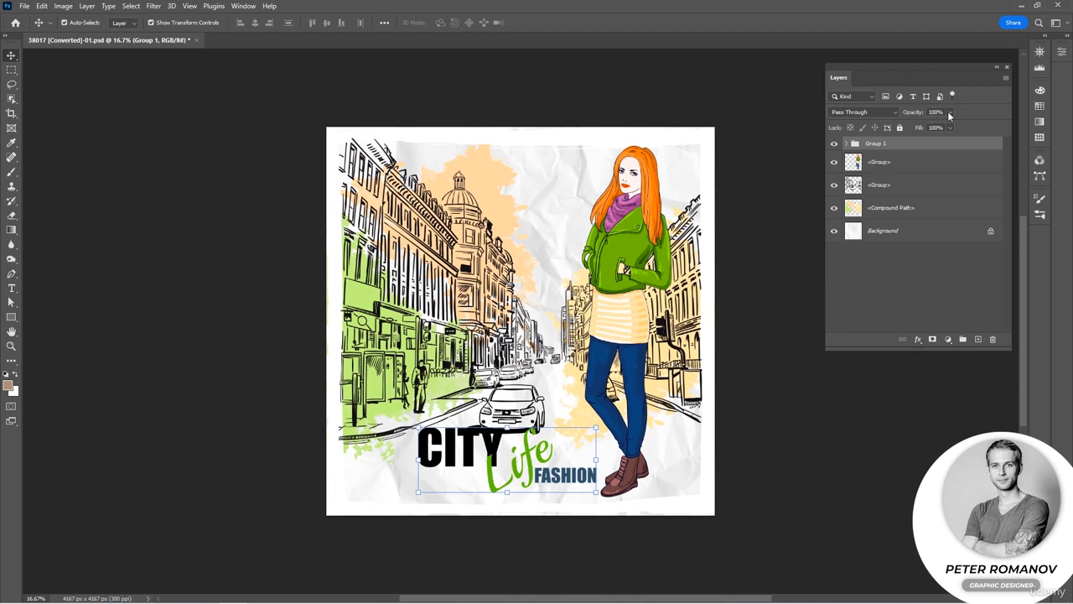
# Shorten the Layers panel so it ends just below the Background layer.
pyautogui.moveTo(950, 115); pyautogui.dragTo(975, 95)
pyautogui.moveTo(860, 345); pyautogui.dragTo(868, 283)
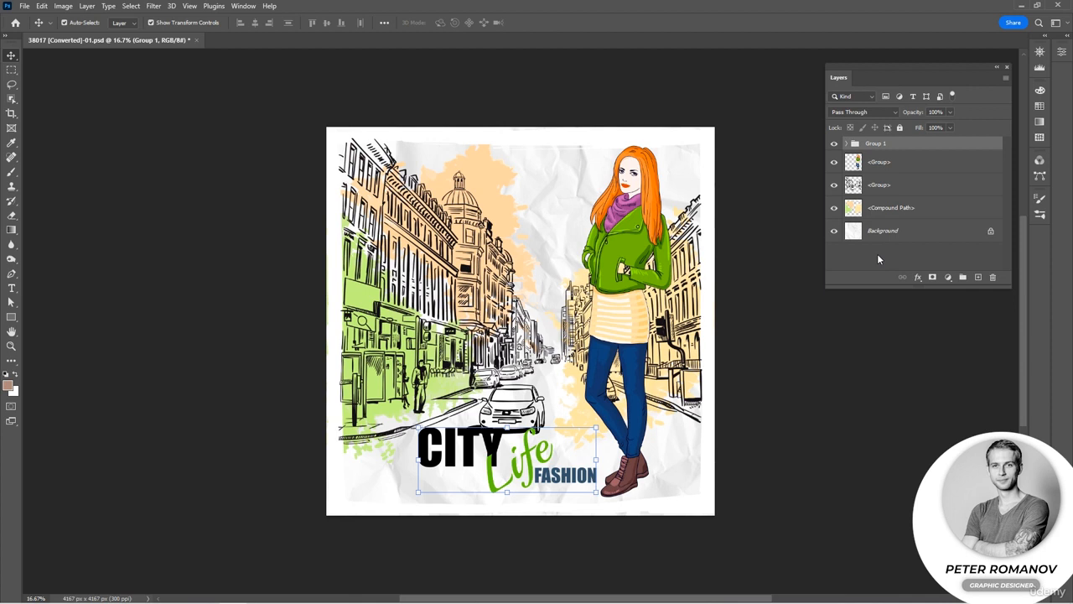
# Create an empty layer group above Group 1 and delete it.
pyautogui.click(963, 277)
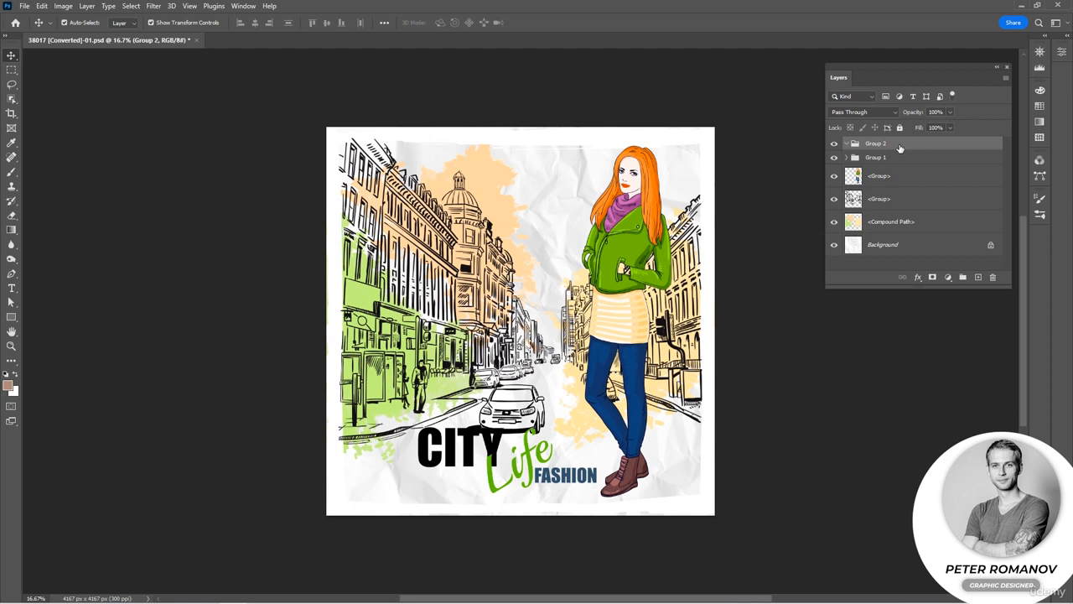
pyautogui.click(995, 278)
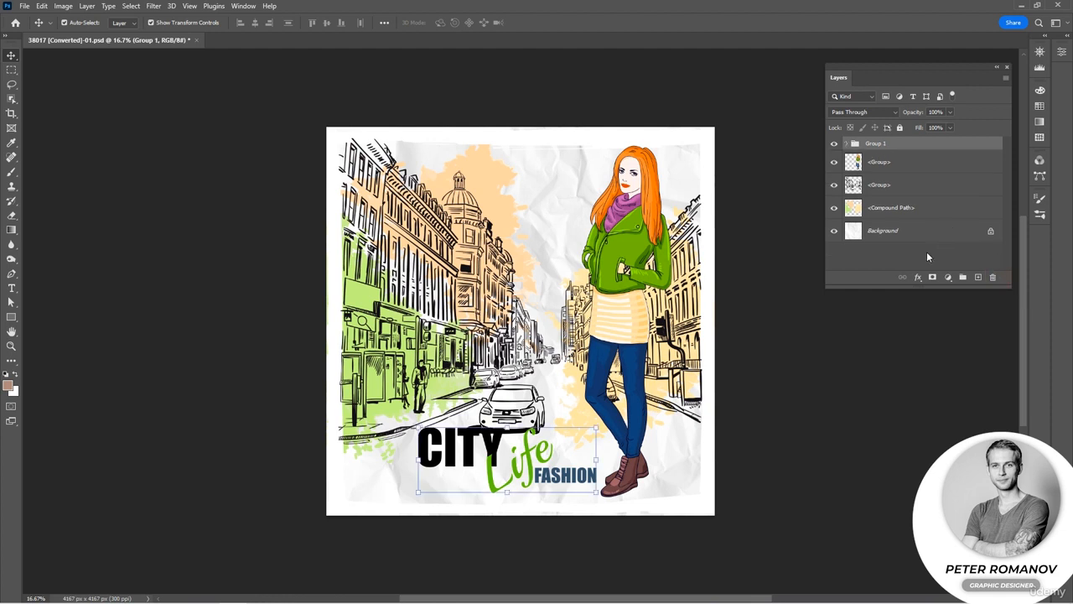
# Create a new layer group above Group 1 and move the woman's layer and the city sketch layer into it.
pyautogui.click(963, 278)
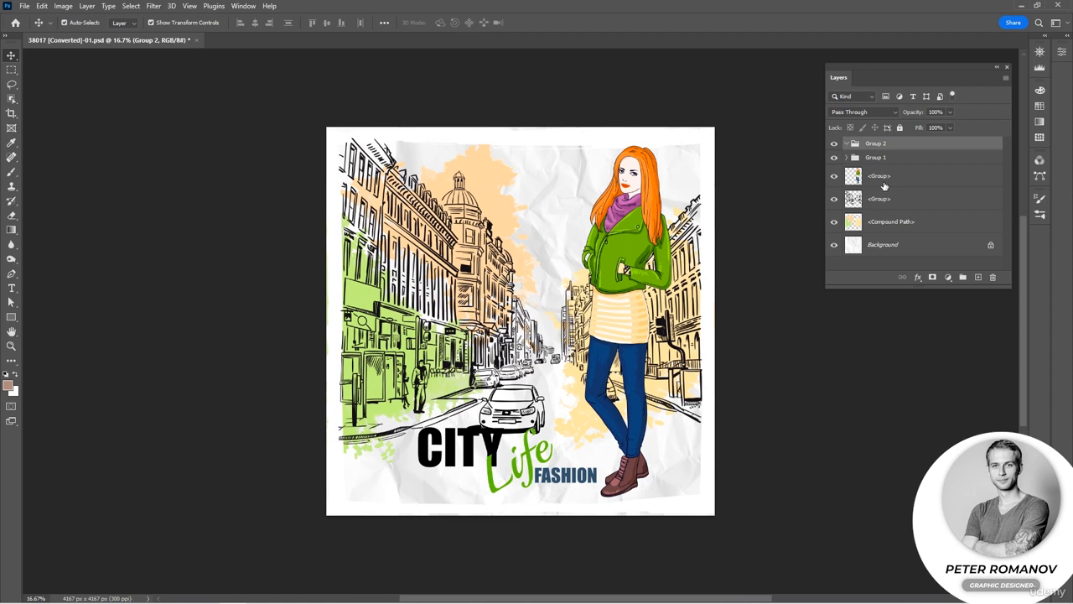
pyautogui.moveTo(882, 177); pyautogui.dragTo(890, 145)
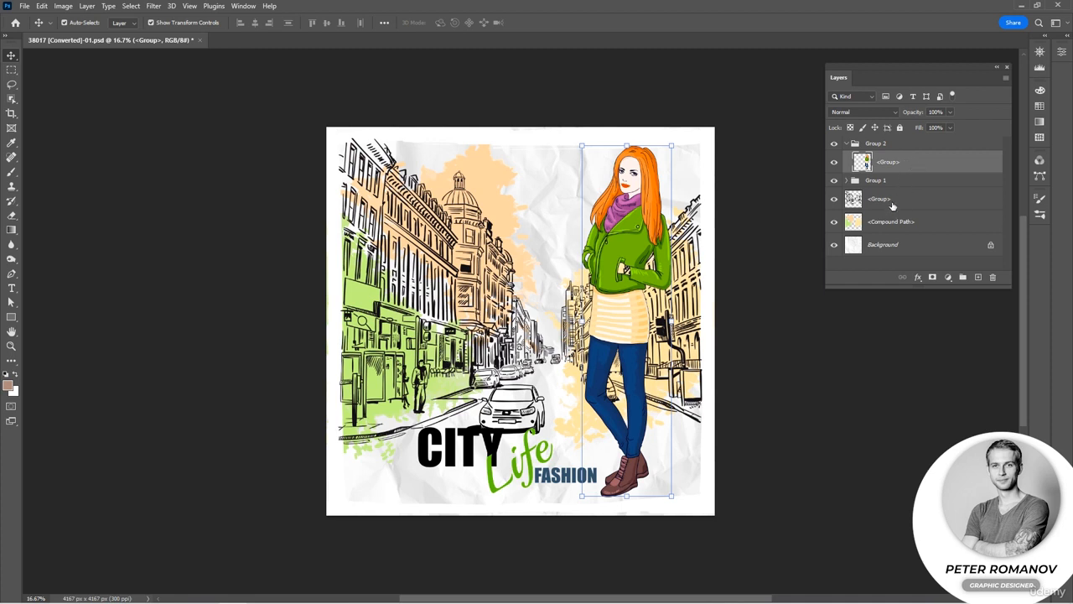
pyautogui.moveTo(892, 202)
pyautogui.mouseDown()
pyautogui.moveTo(895, 156)
pyautogui.moveTo(891, 190)
pyautogui.mouseUp()
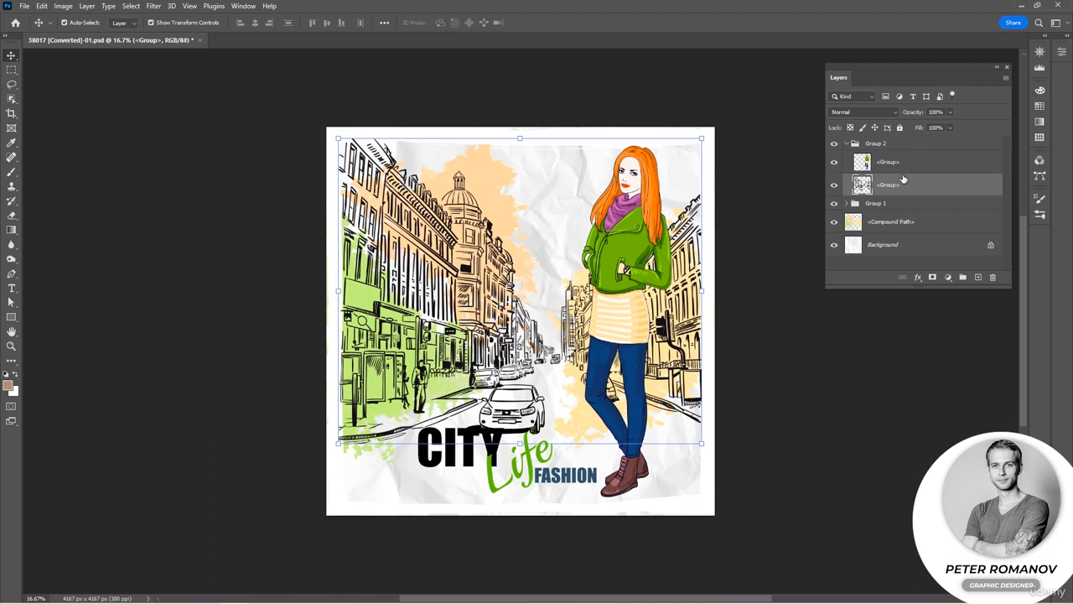
# Ungroup the layers of Group 2 and undo the ungrouping.
pyautogui.rightClick(873, 144)
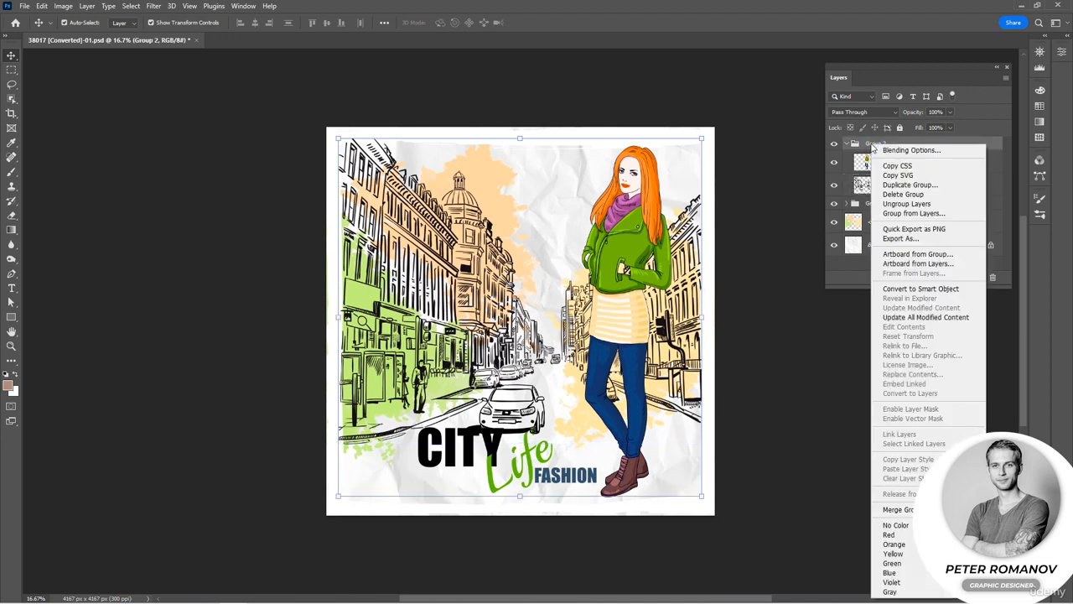
pyautogui.click(953, 206)
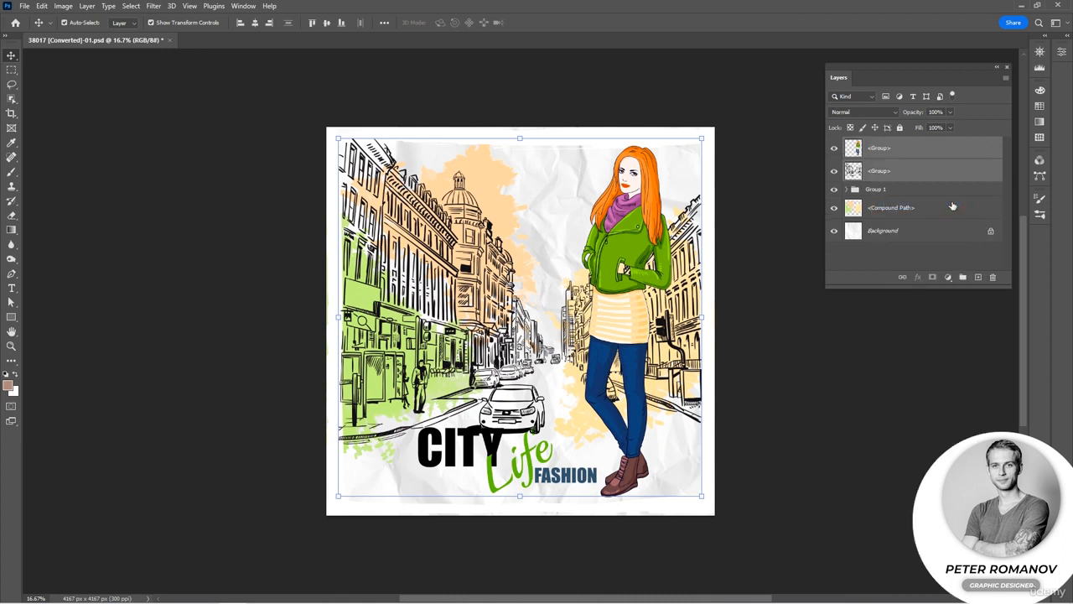
pyautogui.hotkey('ctrl', 'z')
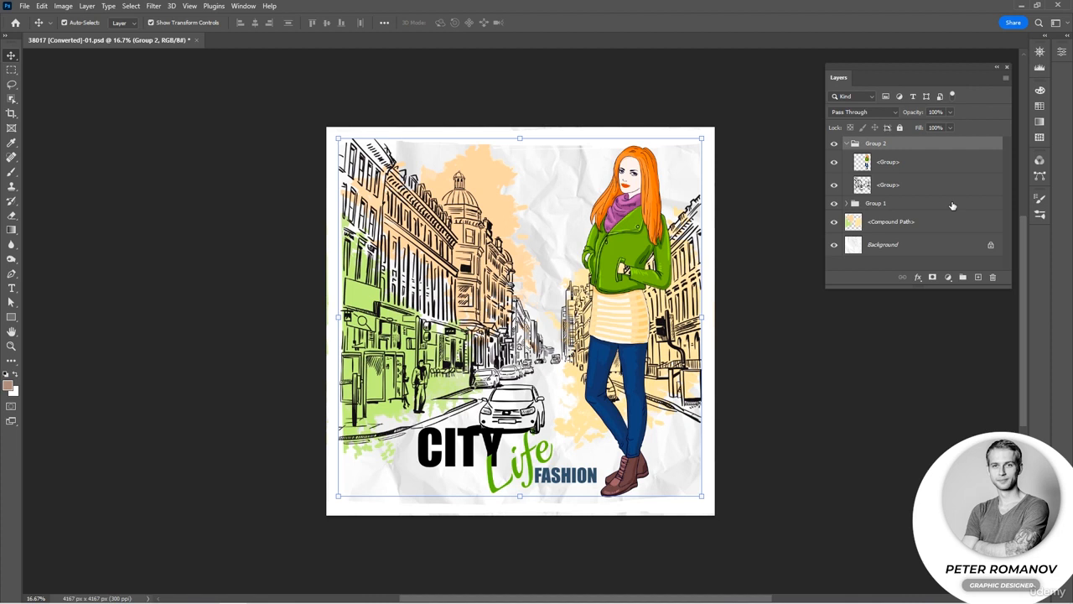
# Collapse Group 2 and place it below Group 1 in the stack.
pyautogui.click(847, 143)
pyautogui.moveTo(871, 145); pyautogui.dragTo(872, 170)
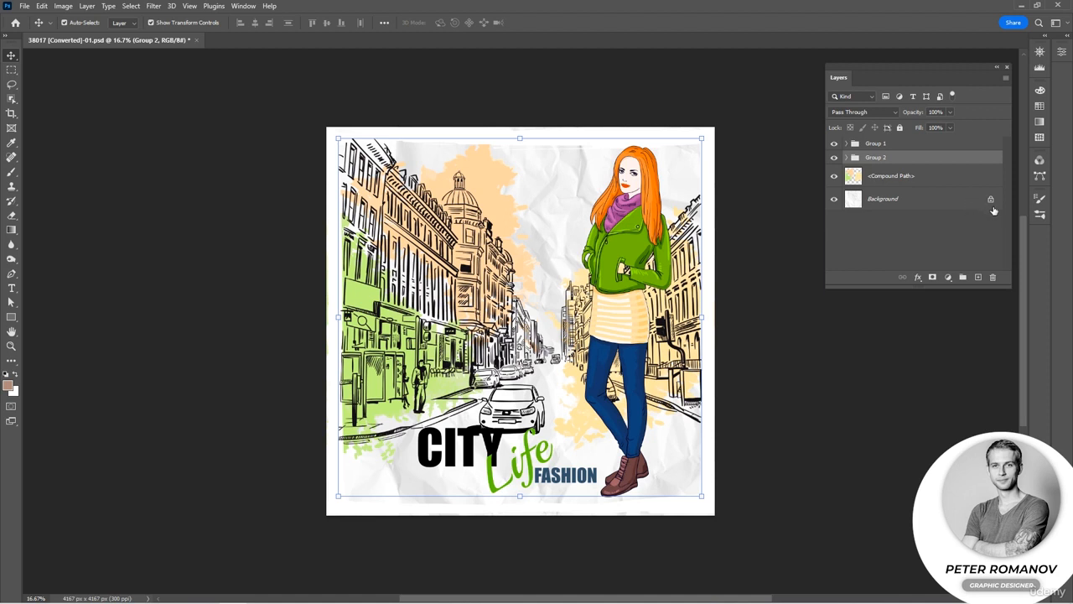
# Try to move the locked Background layer up the stack and convert it to a regular layer named Layer 0.
pyautogui.moveTo(994, 210)
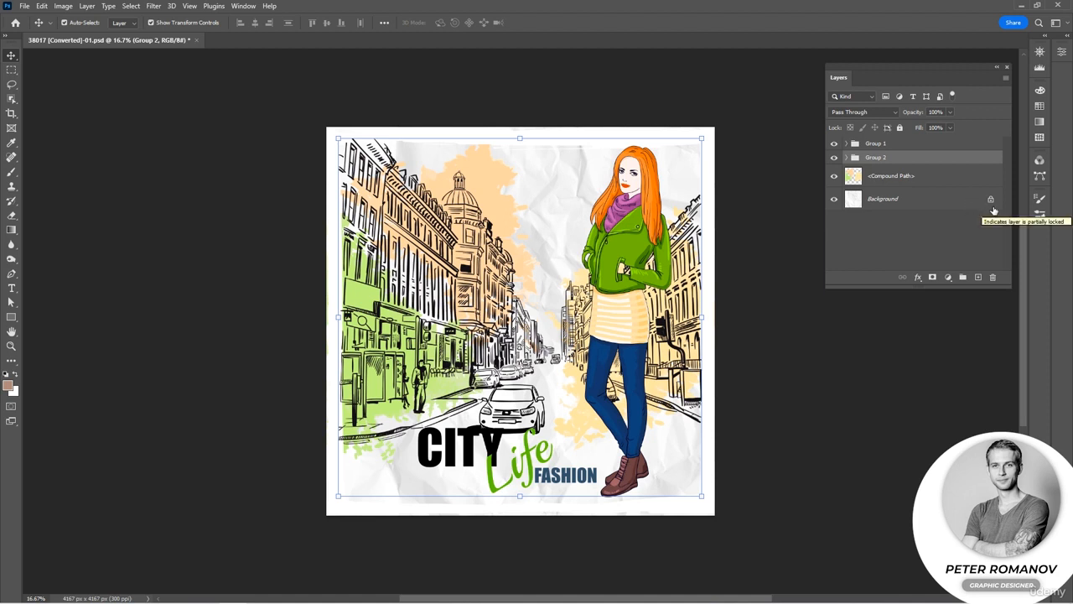
pyautogui.moveTo(936, 206); pyautogui.dragTo(935, 149)
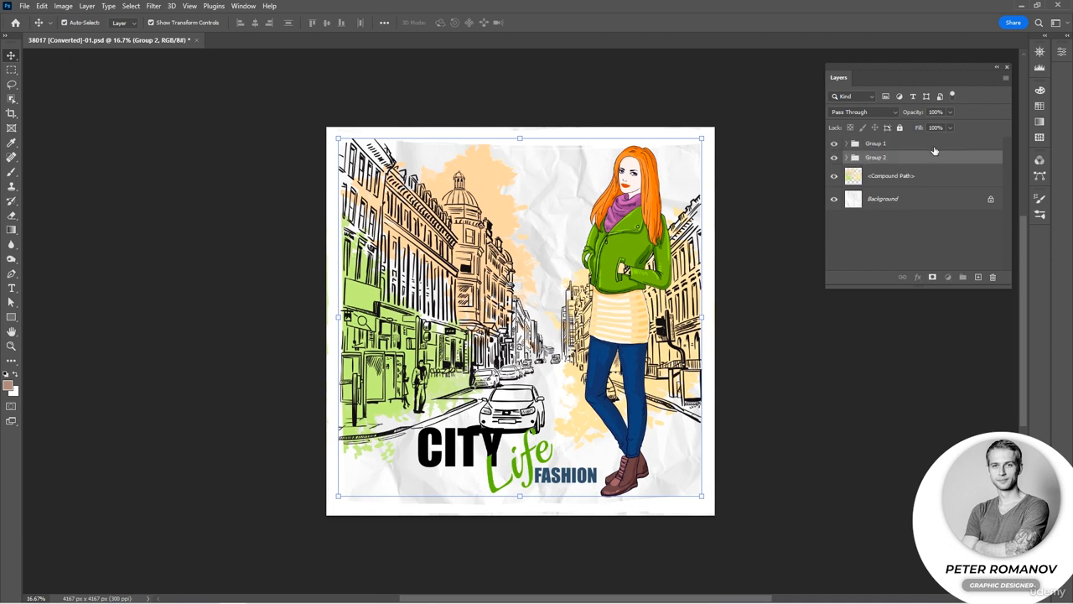
pyautogui.click(907, 203)
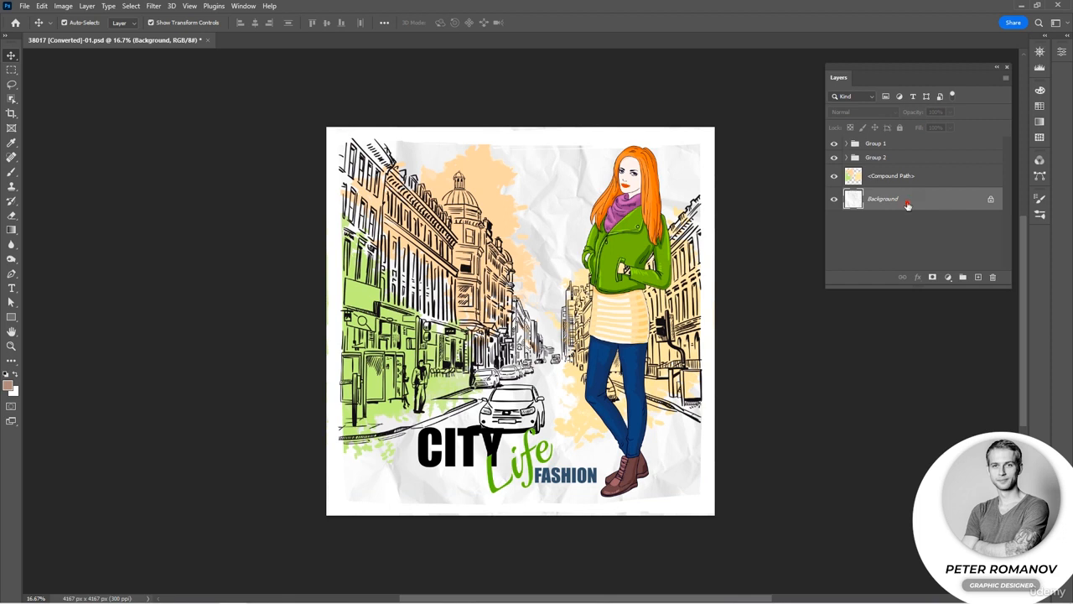
pyautogui.doubleClick(907, 204)
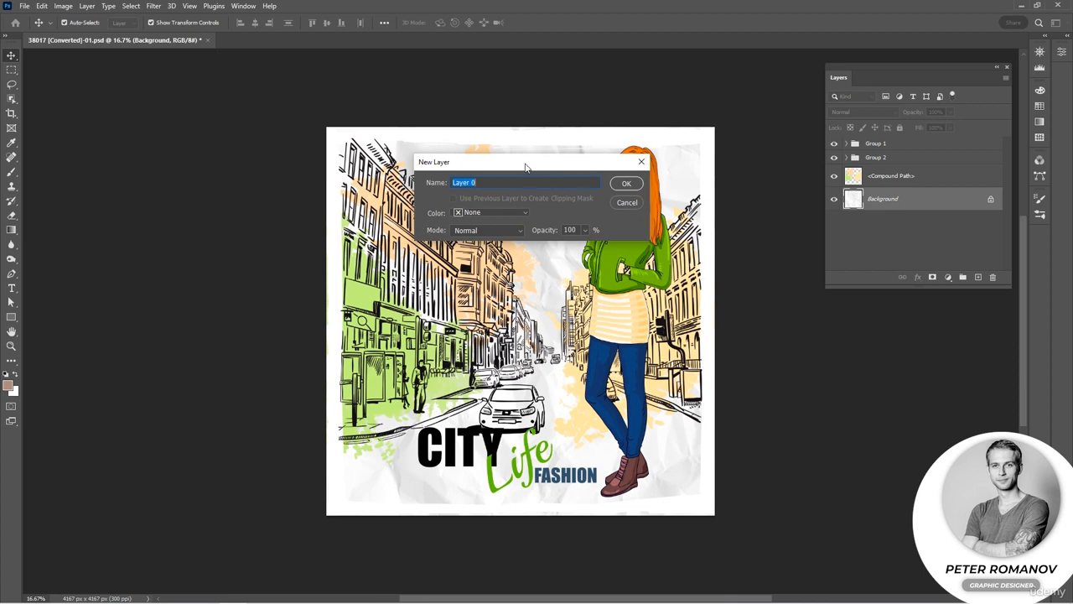
pyautogui.moveTo(525, 167); pyautogui.dragTo(520, 203)
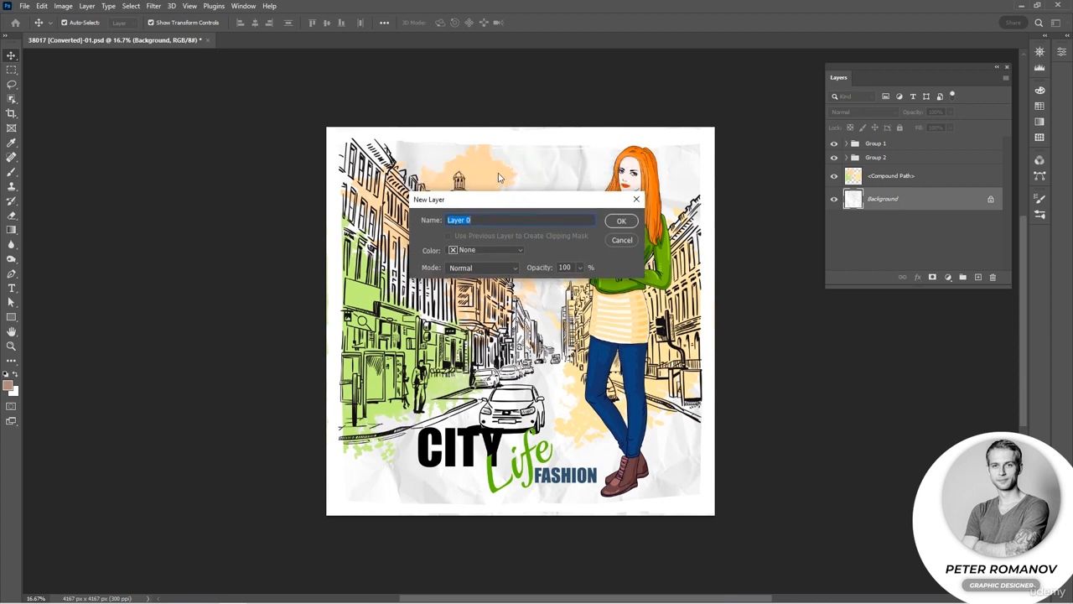
pyautogui.click(621, 221)
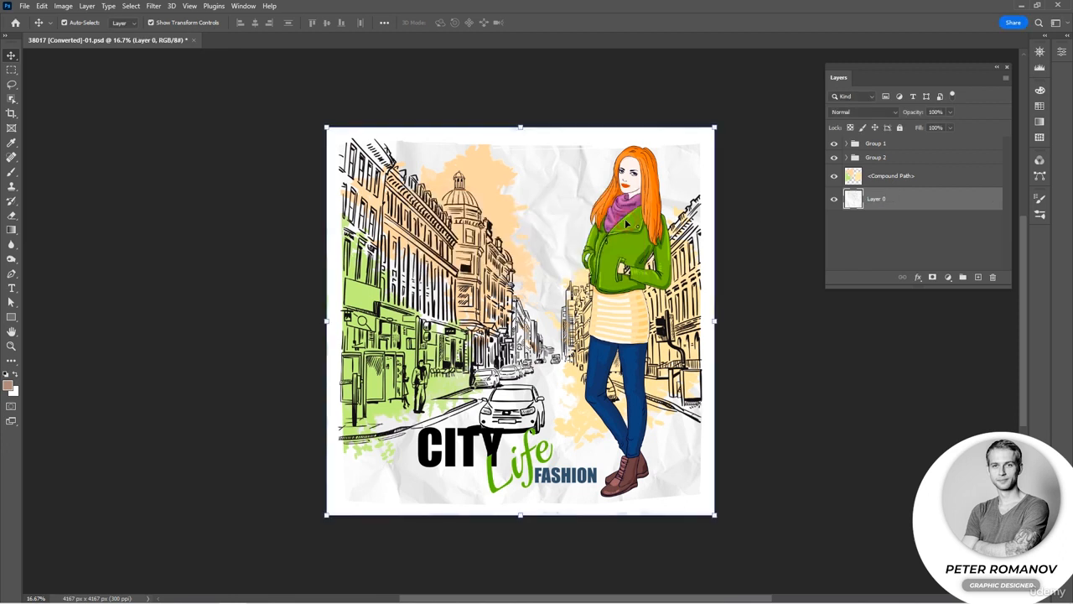
pyautogui.click(909, 244)
# Move the <Compound Path> layer and Layer 0 into Group 2, below the woman and city sketch layers, and collapse the group.
pyautogui.click(876, 175)
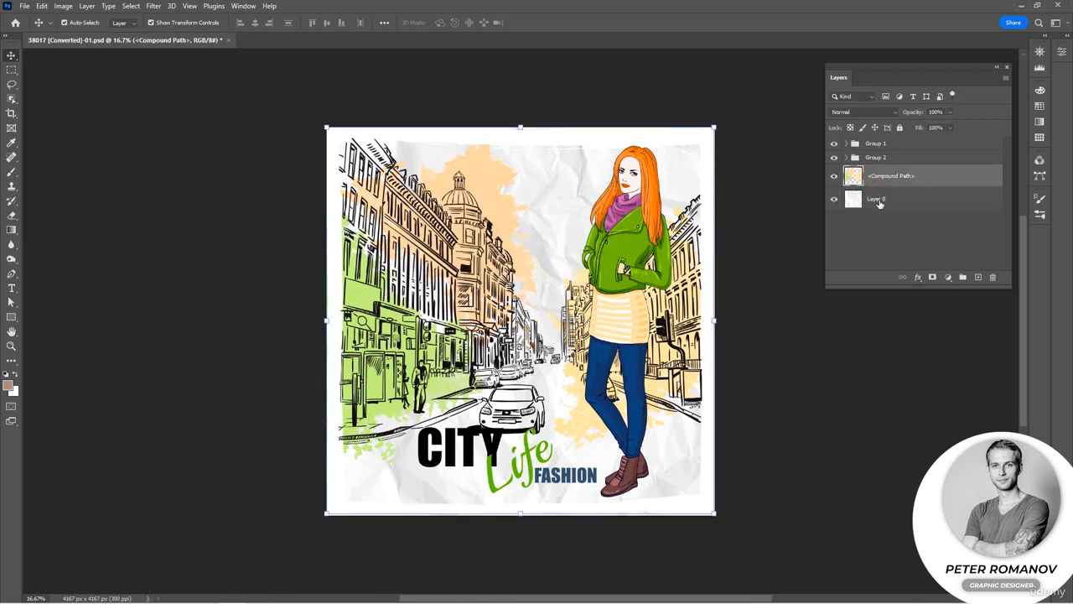
pyautogui.keyDown('shift'); pyautogui.click(880, 203); pyautogui.keyUp('shift')
pyautogui.moveTo(878, 178); pyautogui.dragTo(872, 159)
pyautogui.click(848, 158)
pyautogui.click(888, 180)
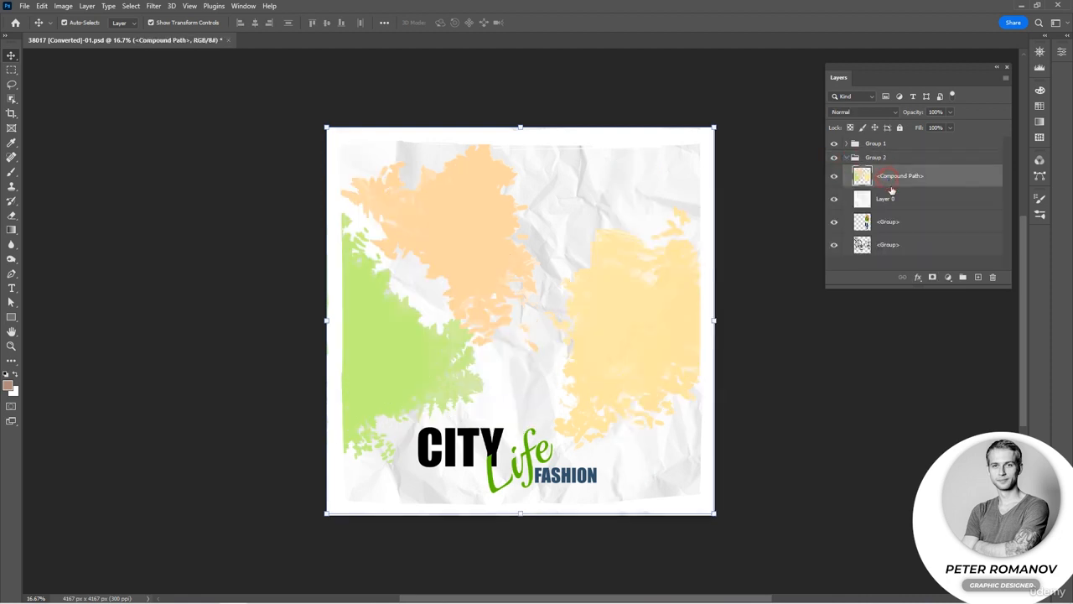
pyautogui.keyDown('shift'); pyautogui.click(889, 200); pyautogui.keyUp('shift')
pyautogui.moveTo(886, 188); pyautogui.dragTo(885, 254)
pyautogui.click(847, 158)
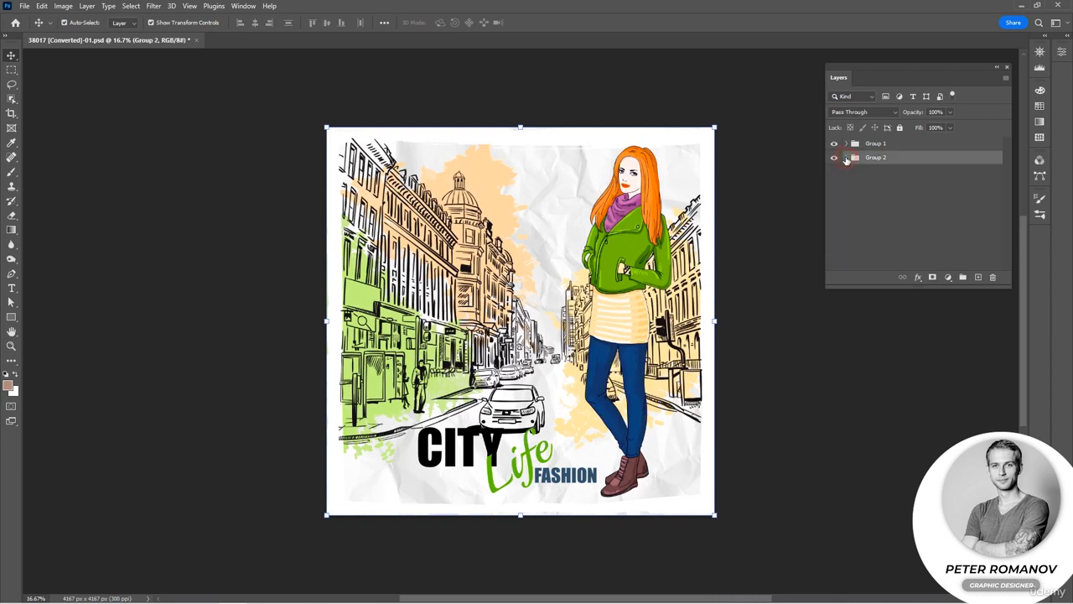
# Move Group 1 below Layer 0 and undo the move.
pyautogui.moveTo(868, 146); pyautogui.dragTo(869, 212)
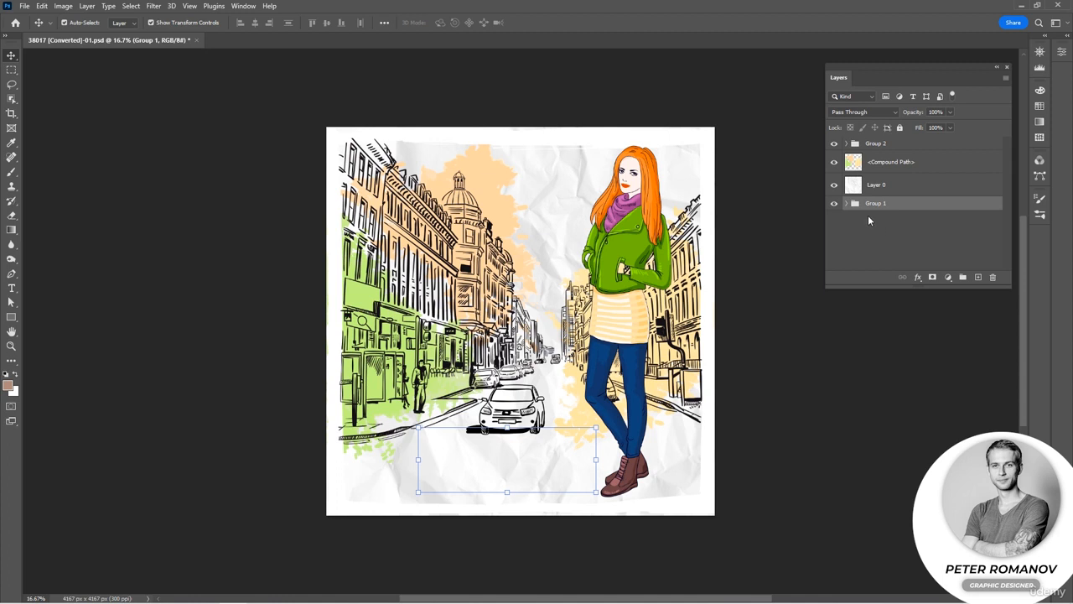
pyautogui.hotkey('ctrl', 'z')
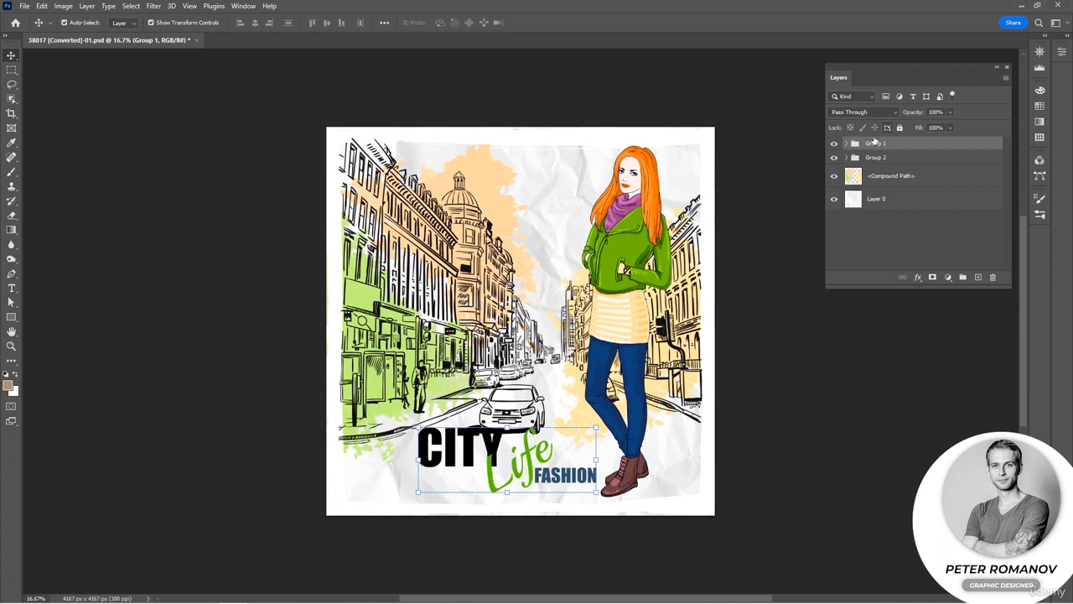
# Expand Group 2 and lock the transparent pixels of the woman's layer.
pyautogui.click(846, 157)
pyautogui.click(894, 185)
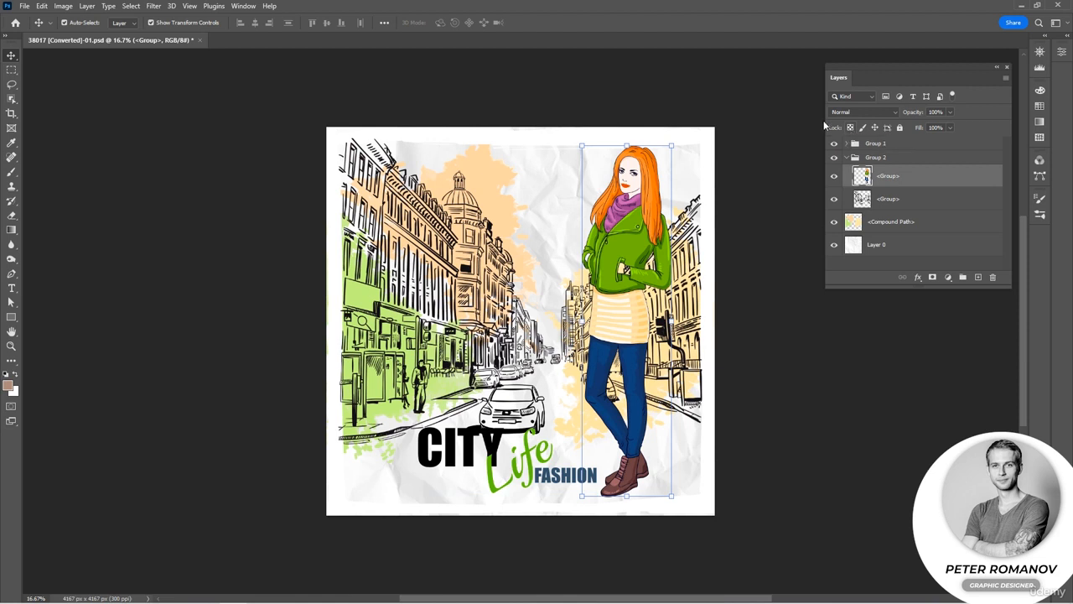
pyautogui.scroll(3, 644, 198)
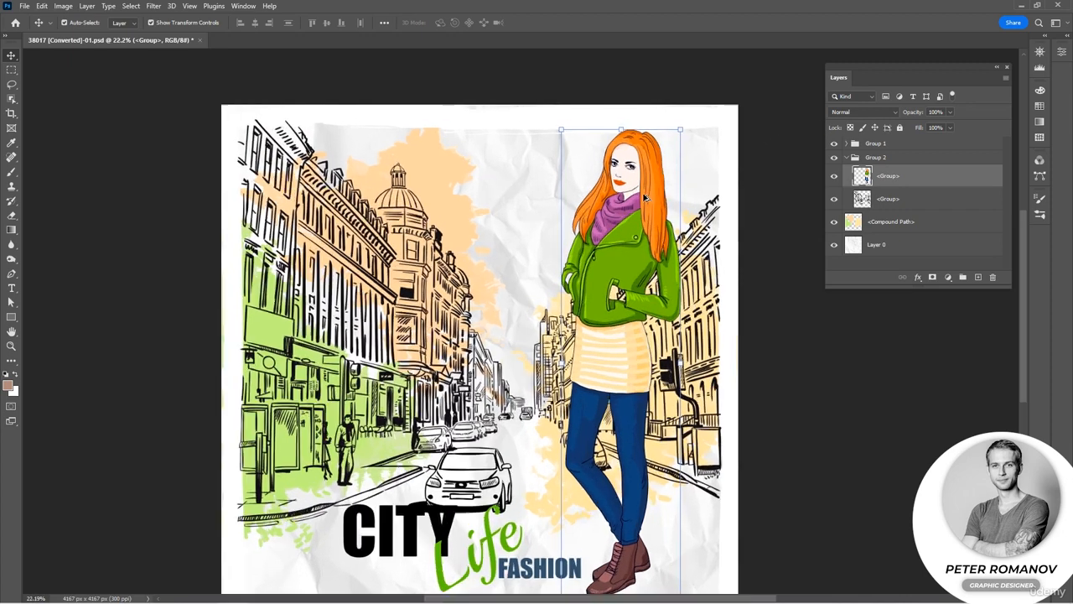
pyautogui.scroll(-2, 688, 244)
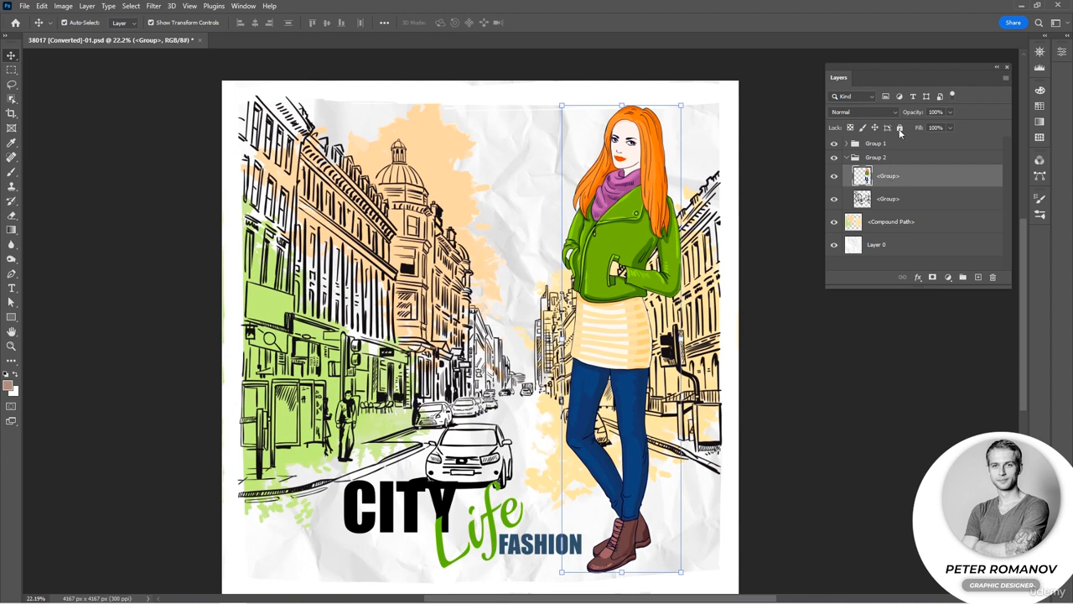
pyautogui.click(850, 128)
# Choose the Brush tool and set the foreground colour to yellow fcf52e.
pyautogui.click(12, 172)
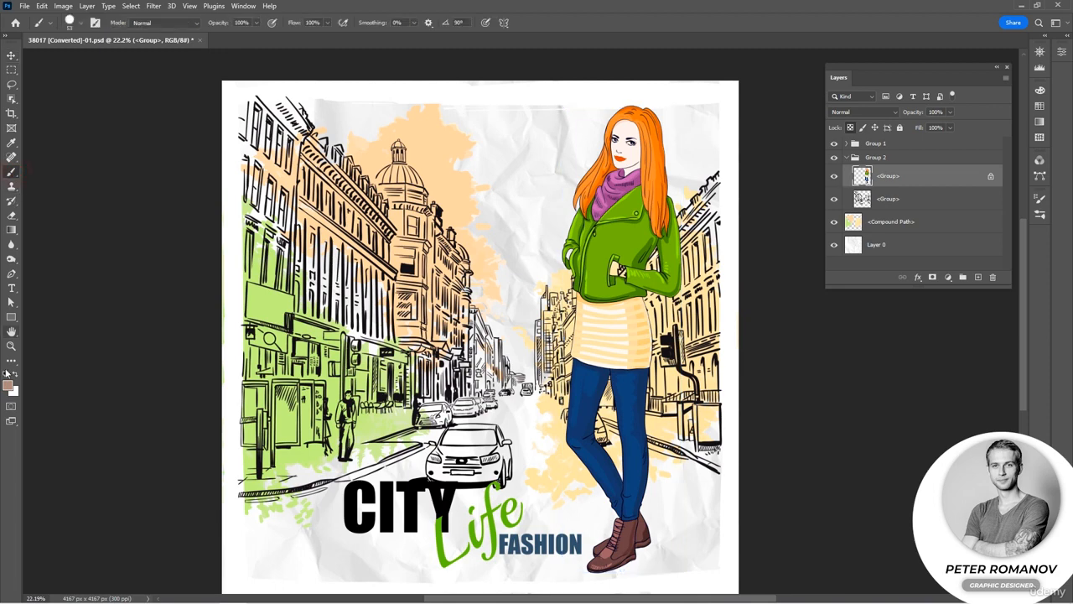
pyautogui.click(9, 385)
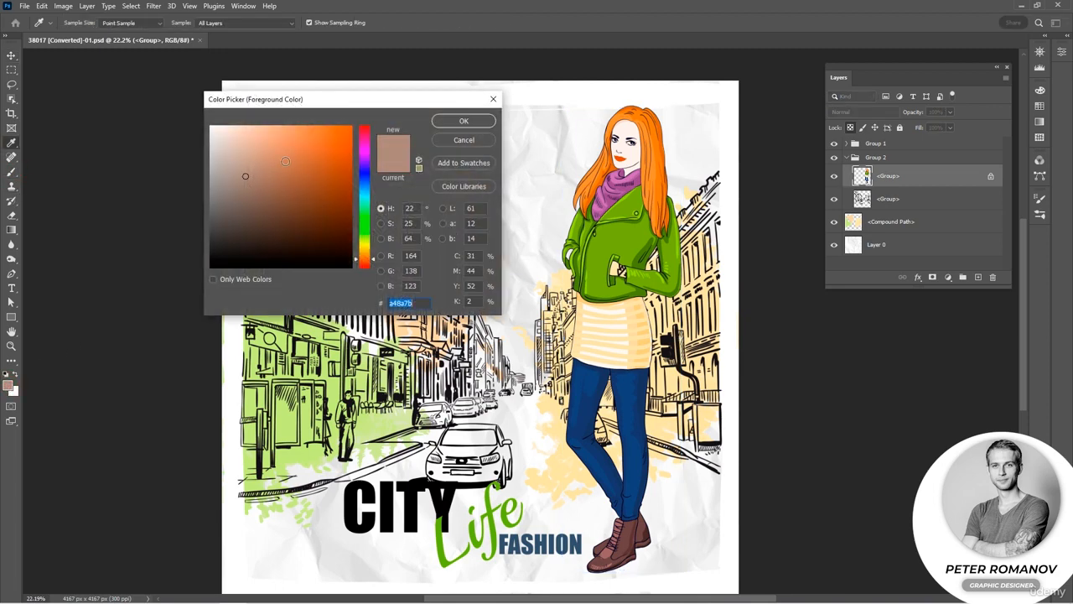
pyautogui.click(325, 128)
pyautogui.moveTo(370, 252)
pyautogui.mouseDown()
pyautogui.moveTo(370, 221)
pyautogui.moveTo(370, 249)
pyautogui.mouseUp()
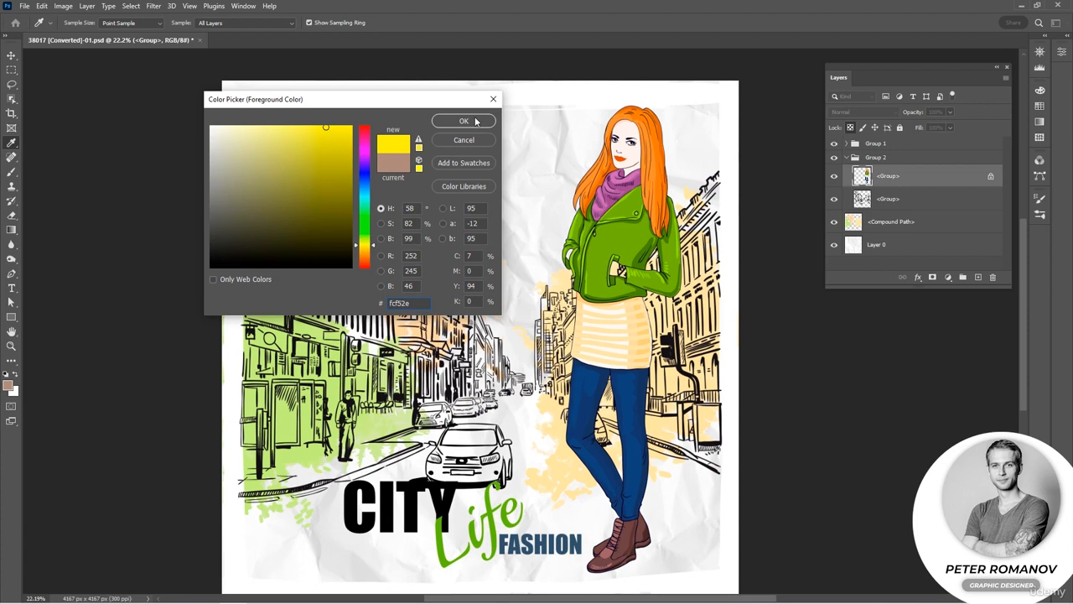
pyautogui.click(464, 121)
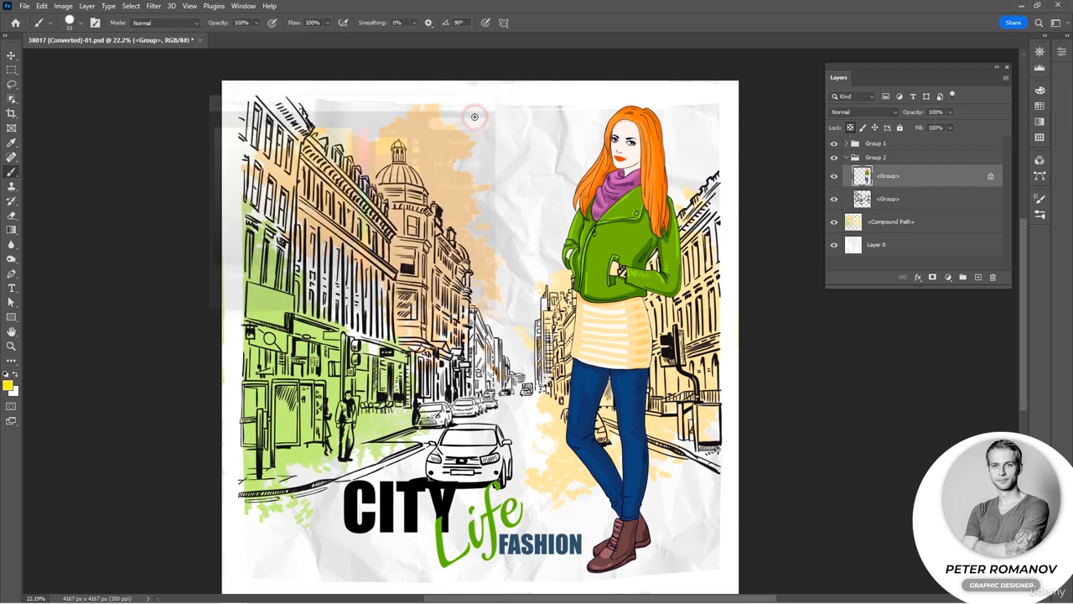
# Enlarge the brush to 143 px and hide the city sketch, <Compound Path> and Layer 0 layers.
pyautogui.rightClick(586, 179)
pyautogui.click(676, 207)
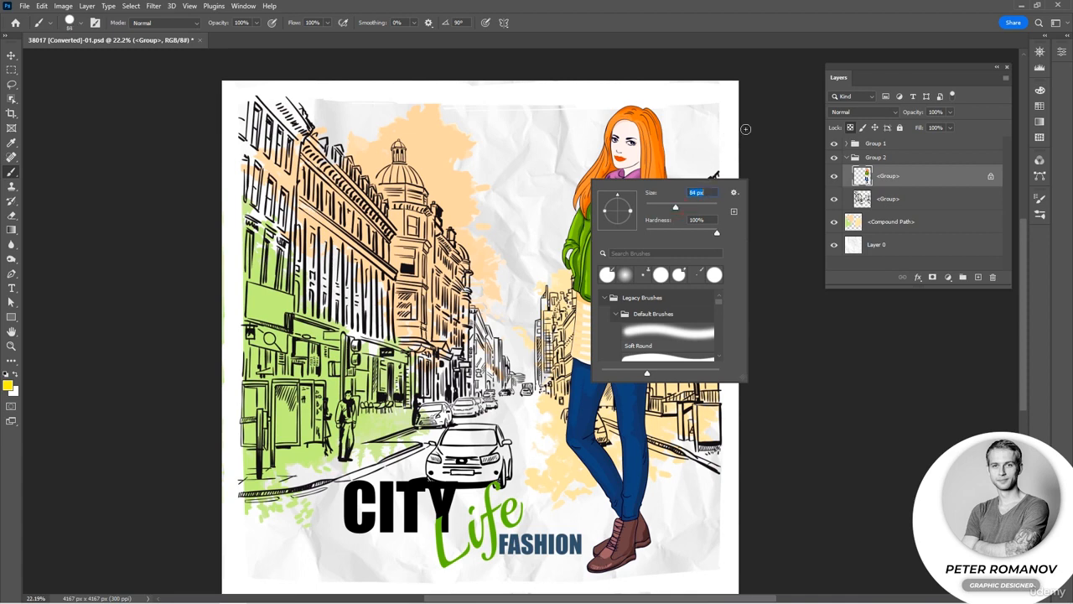
pyautogui.click(692, 208)
pyautogui.moveTo(693, 209)
pyautogui.mouseDown()
pyautogui.moveTo(673, 211)
pyautogui.moveTo(701, 210)
pyautogui.moveTo(690, 209)
pyautogui.mouseUp()
pyautogui.click(749, 146)
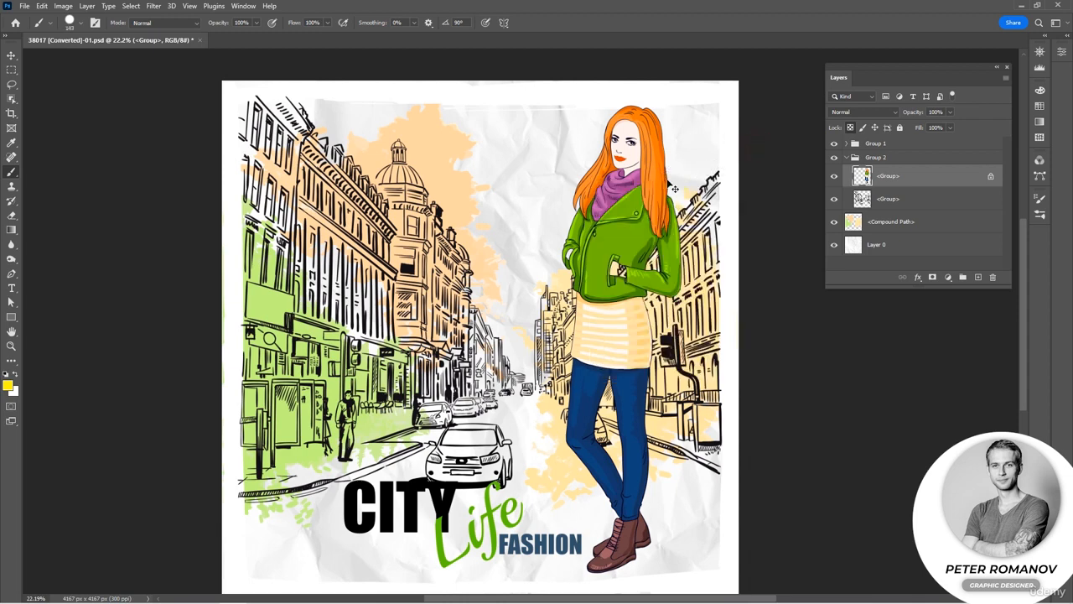
pyautogui.moveTo(834, 199); pyautogui.dragTo(834, 252)
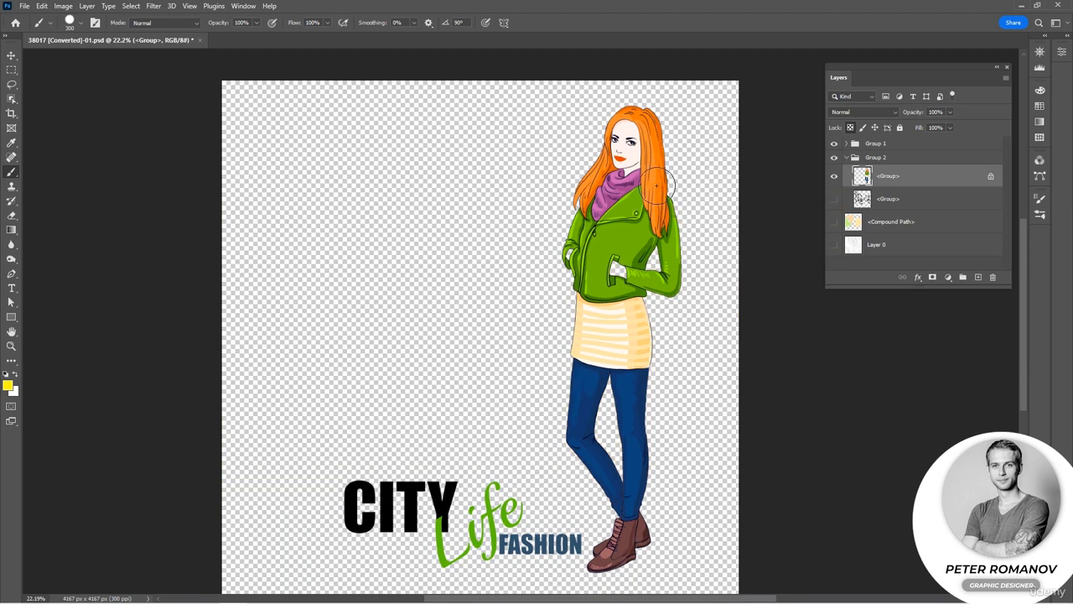
# Paint a short yellow test stroke over the hair at the woman's shoulder and undo it.
pyautogui.moveTo(652, 206); pyautogui.dragTo(651, 183)
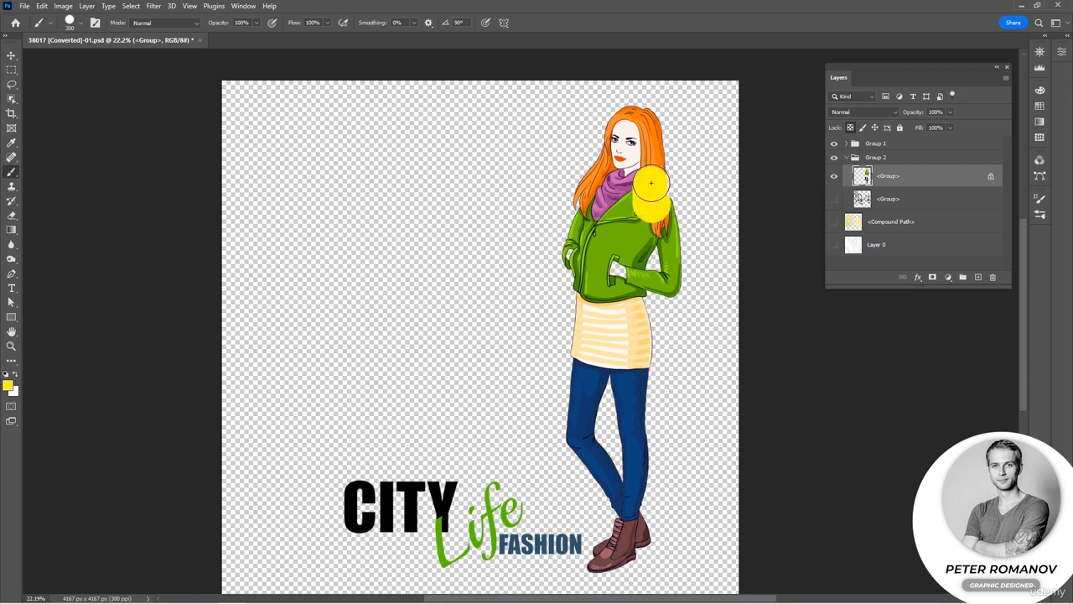
pyautogui.hotkey('ctrl', 'z')
pyautogui.hotkey('ctrl', 'z')
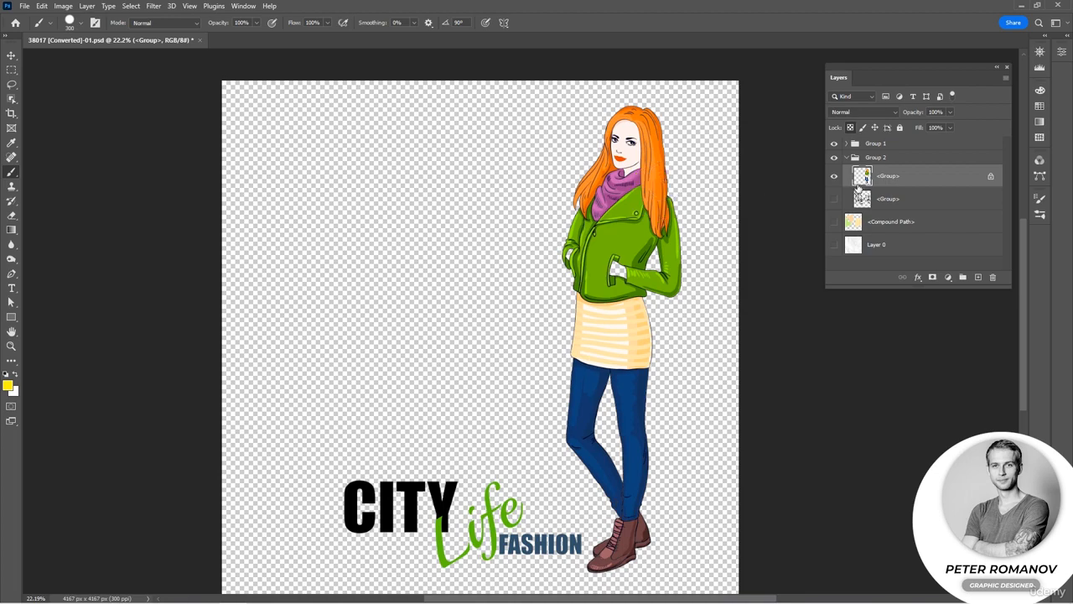
# Paint the woman's hair yellow up to its edges, reducing the brush to 88 px along the way, and undo the strokes.
pyautogui.scroll(12, 665, 186)
pyautogui.moveTo(665, 183); pyautogui.dragTo(612, 419)
pyautogui.moveTo(681, 260)
pyautogui.mouseDown()
pyautogui.moveTo(600, 415)
pyautogui.moveTo(601, 353)
pyautogui.moveTo(538, 263)
pyautogui.moveTo(456, 246)
pyautogui.moveTo(385, 297)
pyautogui.moveTo(451, 247)
pyautogui.moveTo(517, 252)
pyautogui.moveTo(600, 392)
pyautogui.moveTo(591, 290)
pyautogui.mouseUp()
pyautogui.rightClick(592, 298)
pyautogui.click(677, 327)
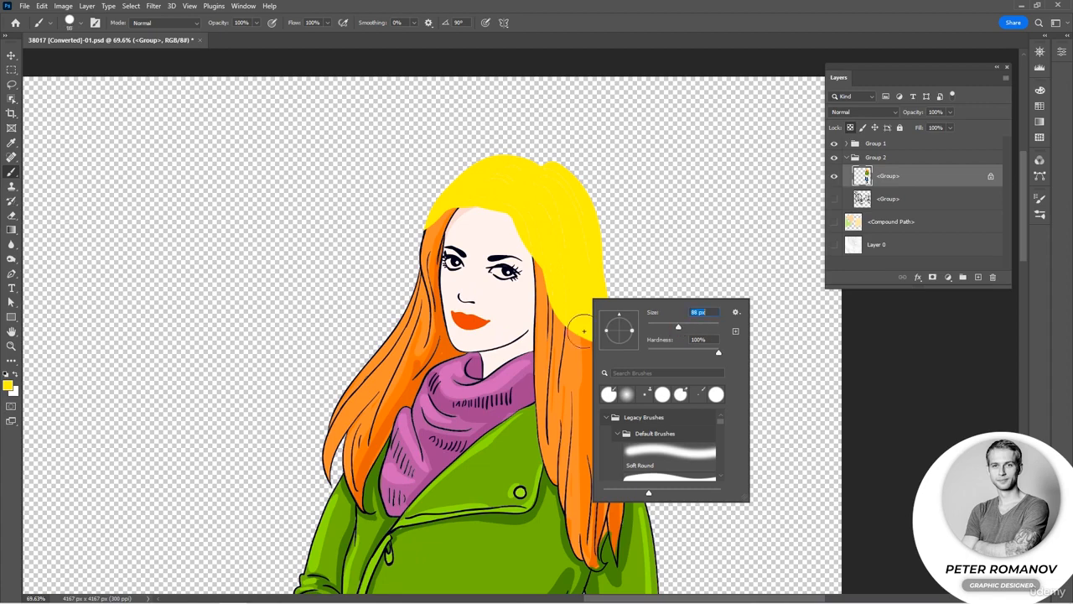
pyautogui.moveTo(554, 247)
pyautogui.mouseDown()
pyautogui.moveTo(565, 406)
pyautogui.moveTo(575, 324)
pyautogui.moveTo(589, 396)
pyautogui.moveTo(590, 334)
pyautogui.moveTo(594, 405)
pyautogui.moveTo(600, 355)
pyautogui.moveTo(612, 400)
pyautogui.moveTo(629, 376)
pyautogui.mouseUp()
pyautogui.hotkey('ctrl', 'z')
pyautogui.hotkey('ctrl', 'z')
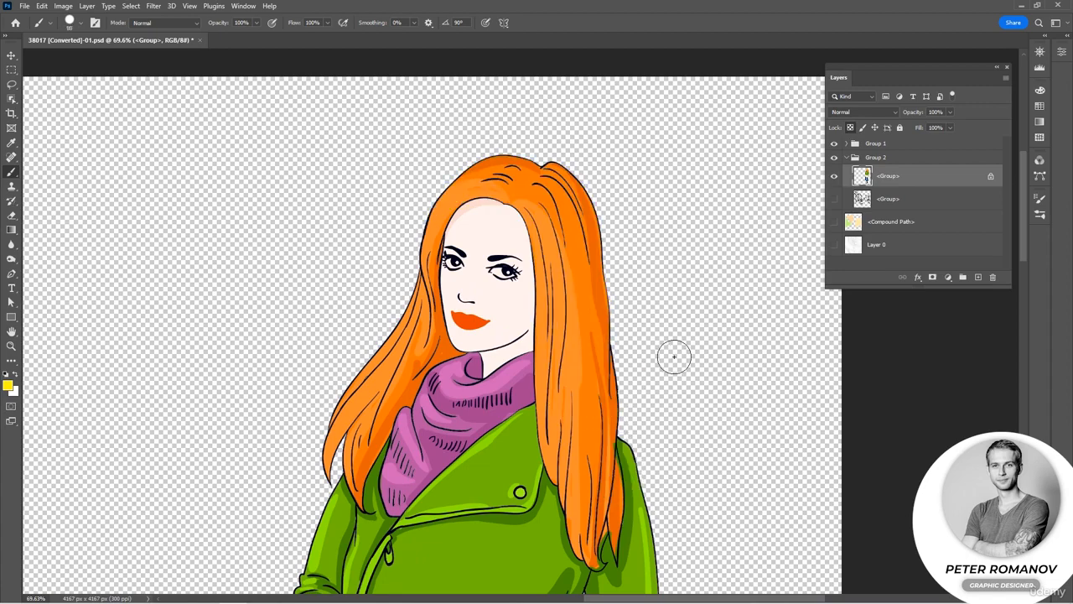
pyautogui.scroll(-5, 674, 356)
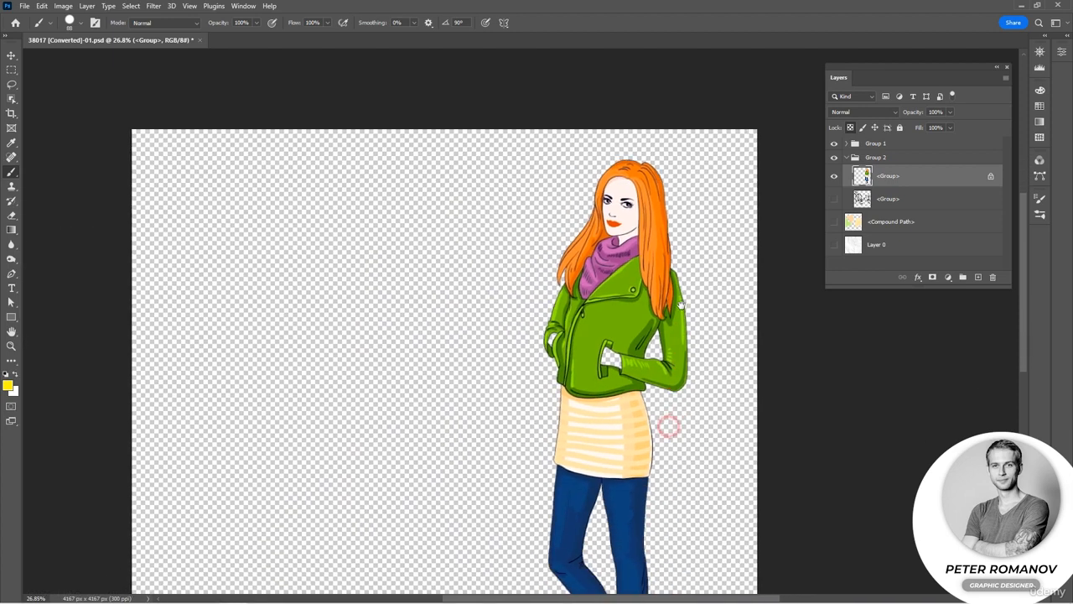
pyautogui.scroll(-2, 668, 427)
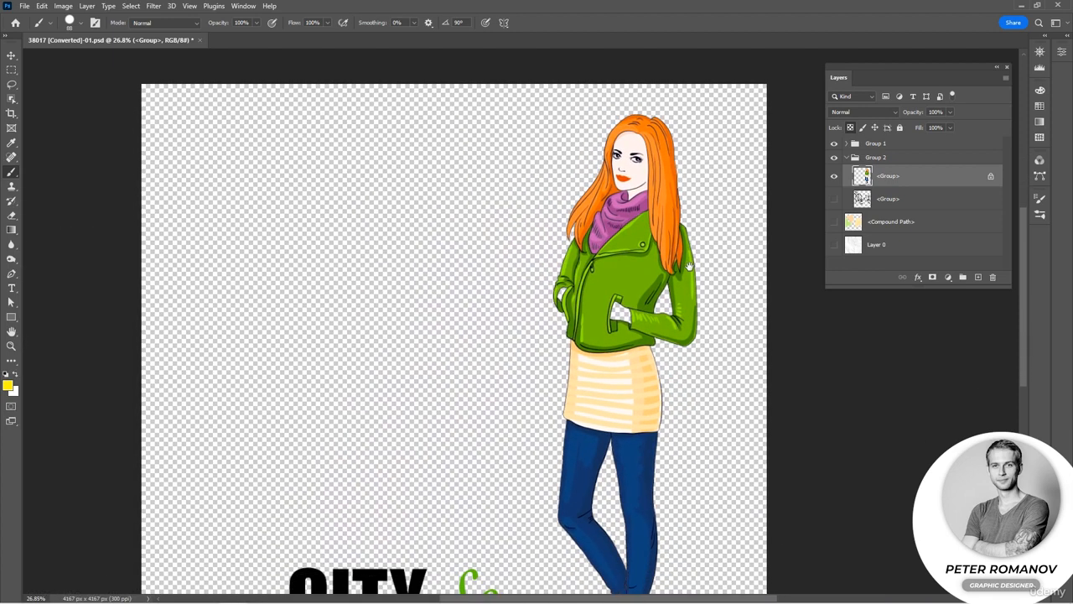
pyautogui.moveTo(689, 266); pyautogui.dragTo(690, 258)
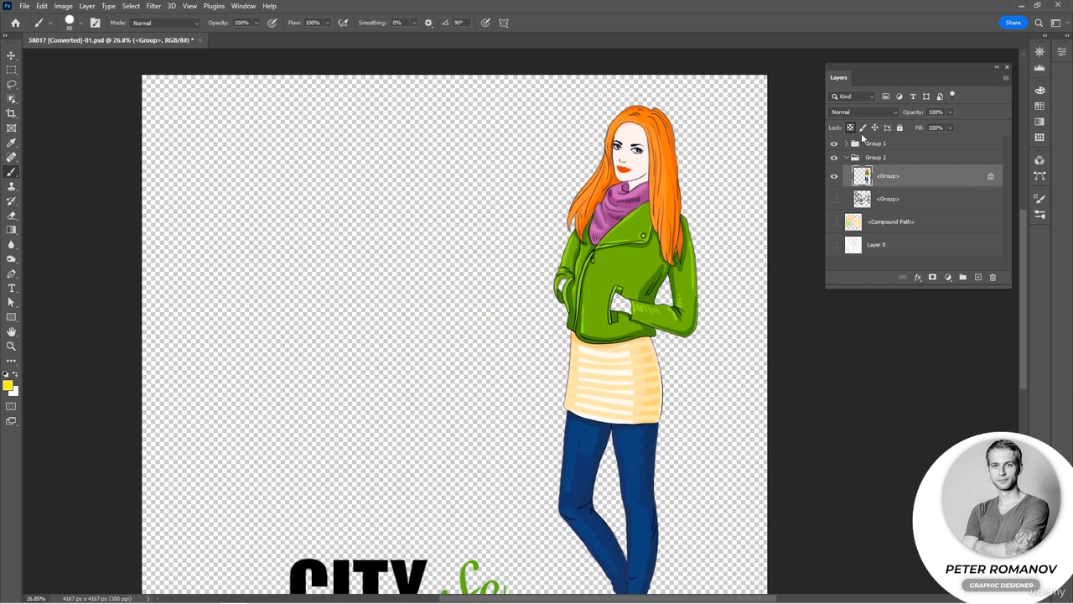
# Unlock the transparent pixels of the woman's layer, and briefly show and rehide the three hidden background layers.
pyautogui.click(850, 128)
pyautogui.moveTo(836, 202); pyautogui.dragTo(837, 244)
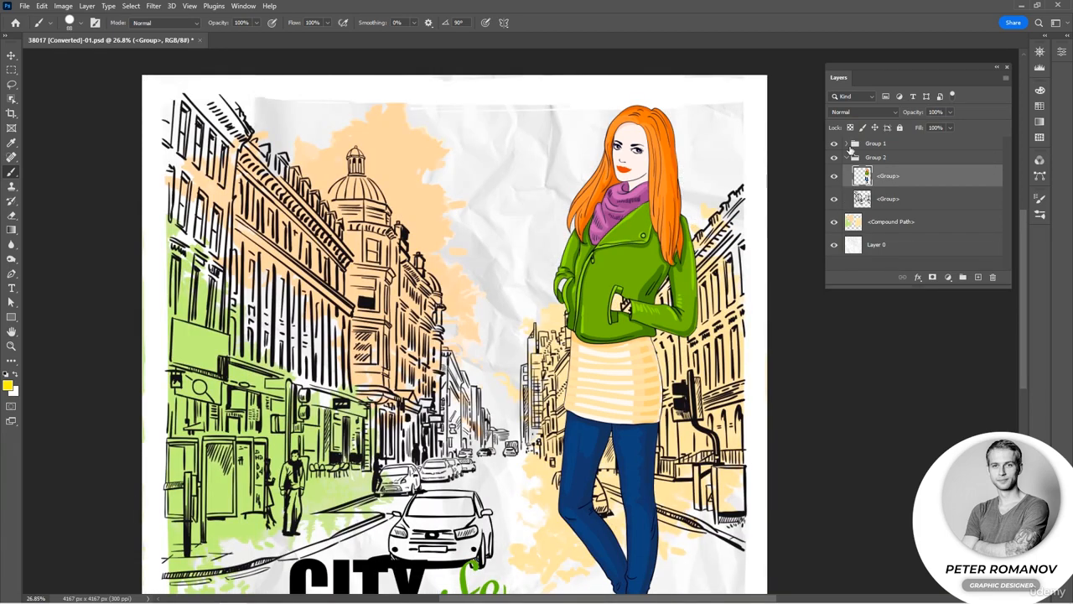
pyautogui.moveTo(837, 201); pyautogui.dragTo(837, 256)
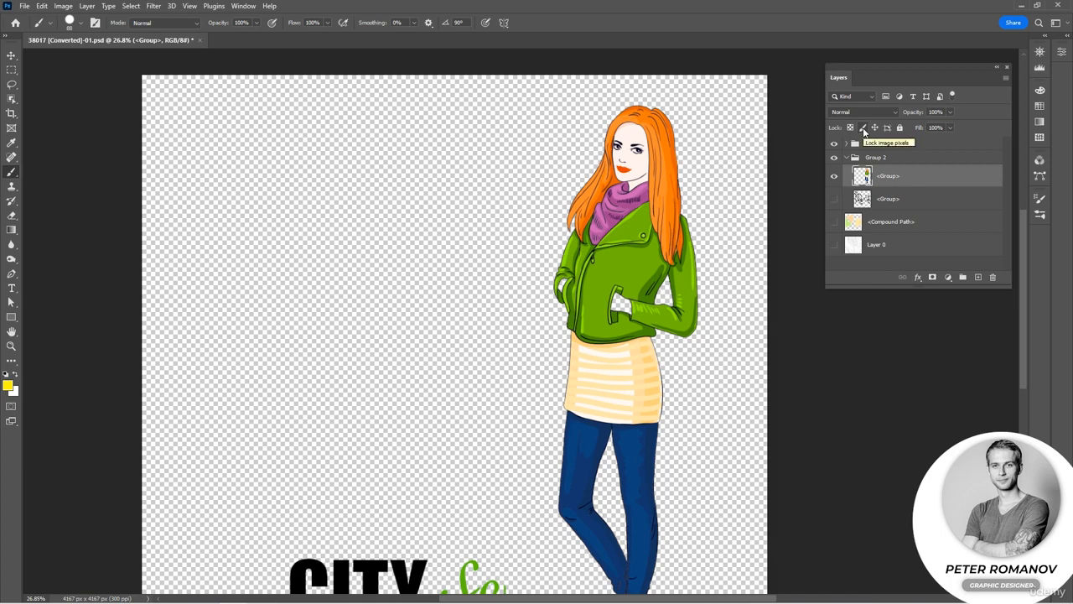
# Lock the image pixels of the woman's layer, try a brush stroke on her jacket, and release the lock.
pyautogui.click(864, 128)
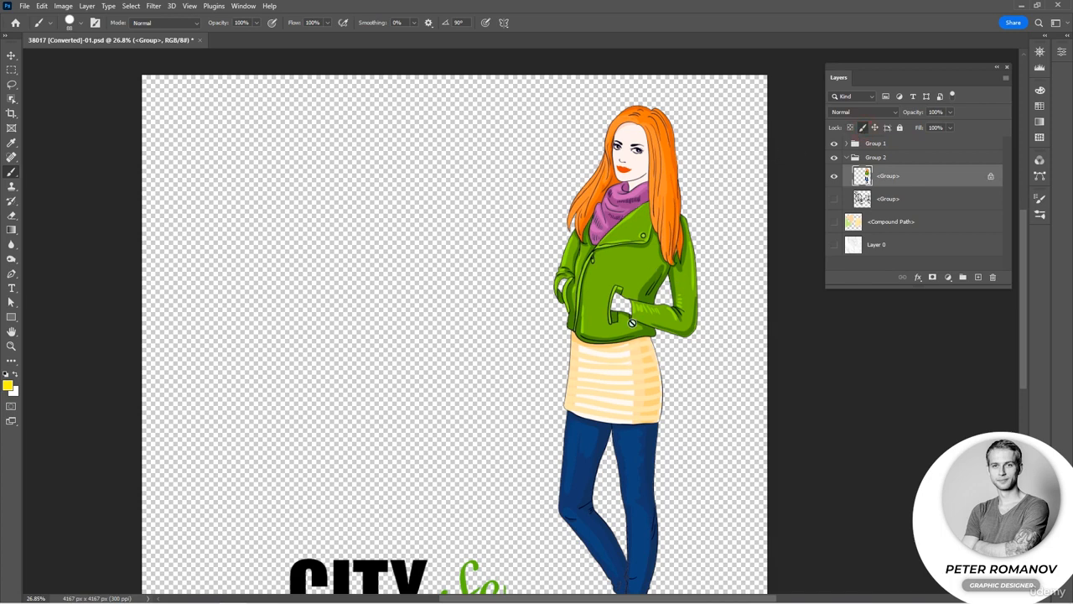
pyautogui.click(592, 270)
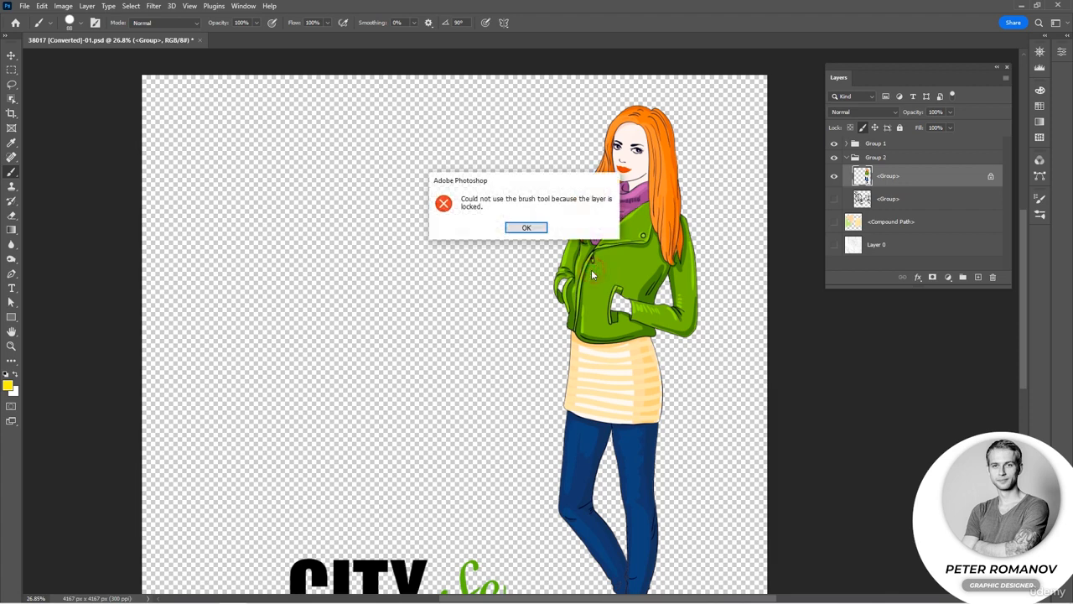
pyautogui.click(535, 227)
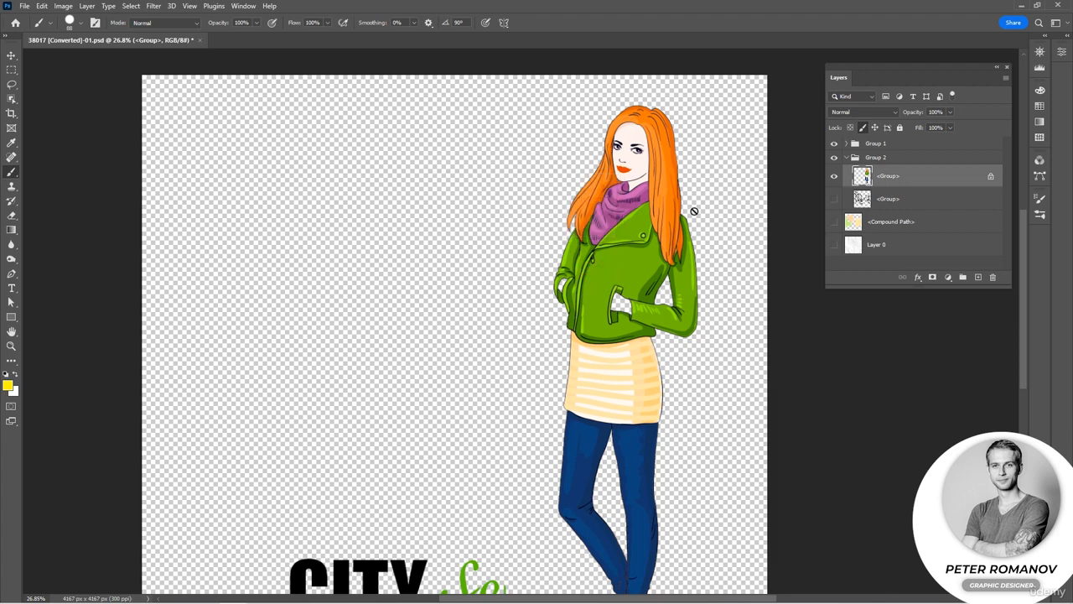
pyautogui.click(863, 128)
# Lock the position of the woman's layer, try to move her with the Move tool, and release the lock.
pyautogui.click(876, 127)
pyautogui.click(12, 57)
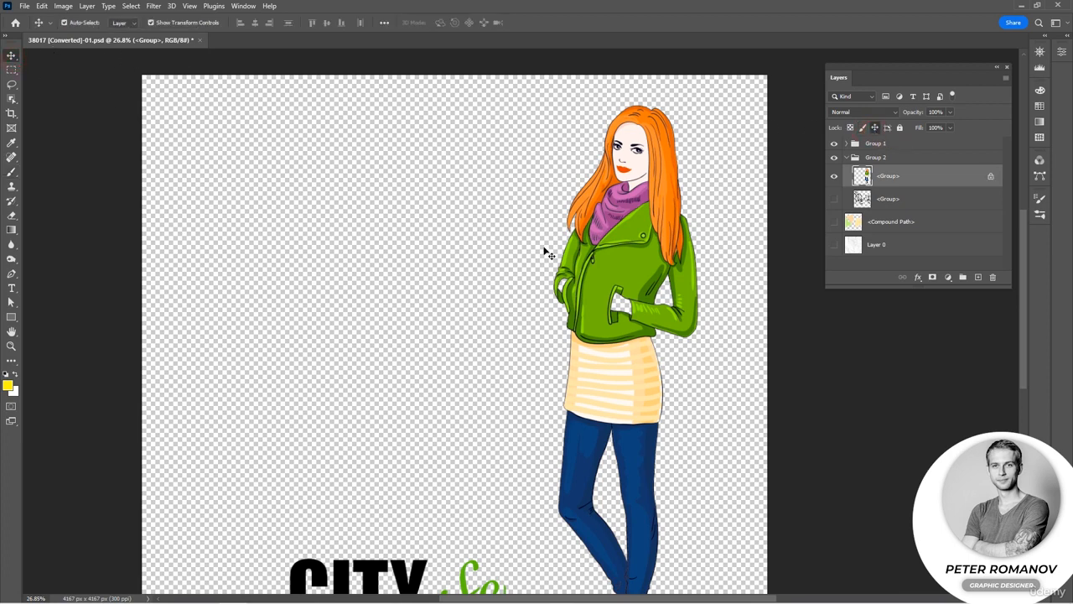
pyautogui.click(495, 266)
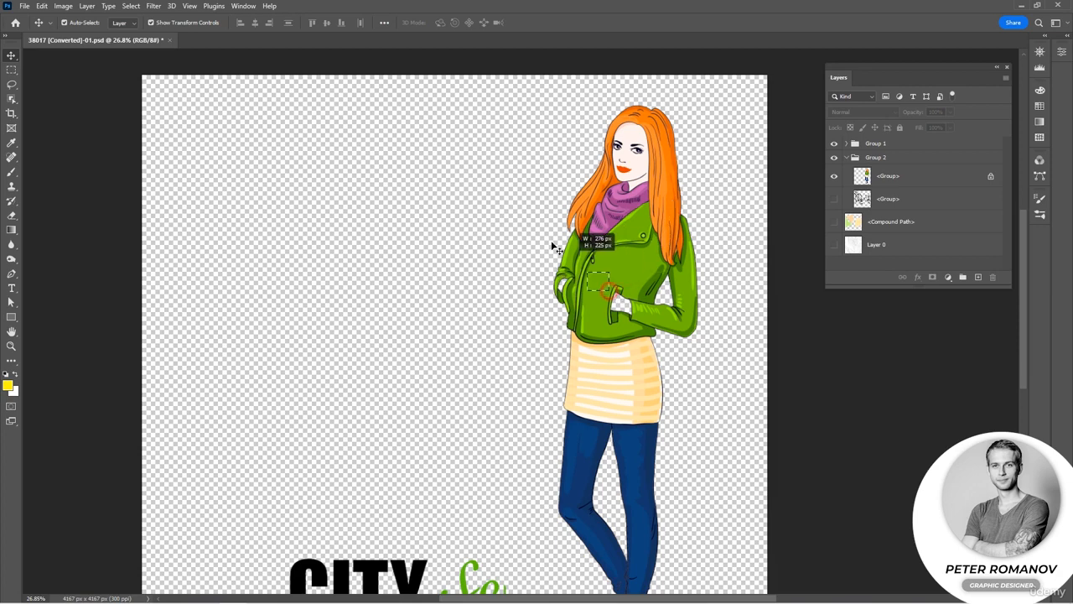
pyautogui.moveTo(642, 315); pyautogui.dragTo(654, 284)
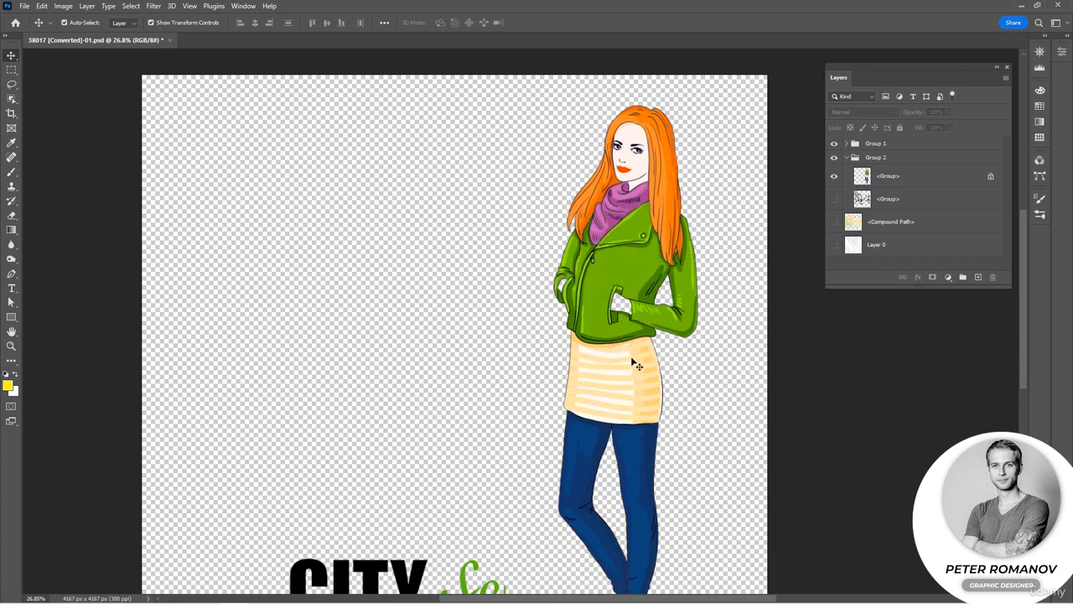
pyautogui.moveTo(631, 359); pyautogui.dragTo(578, 342)
pyautogui.moveTo(641, 390); pyautogui.dragTo(540, 376)
pyautogui.click(899, 176)
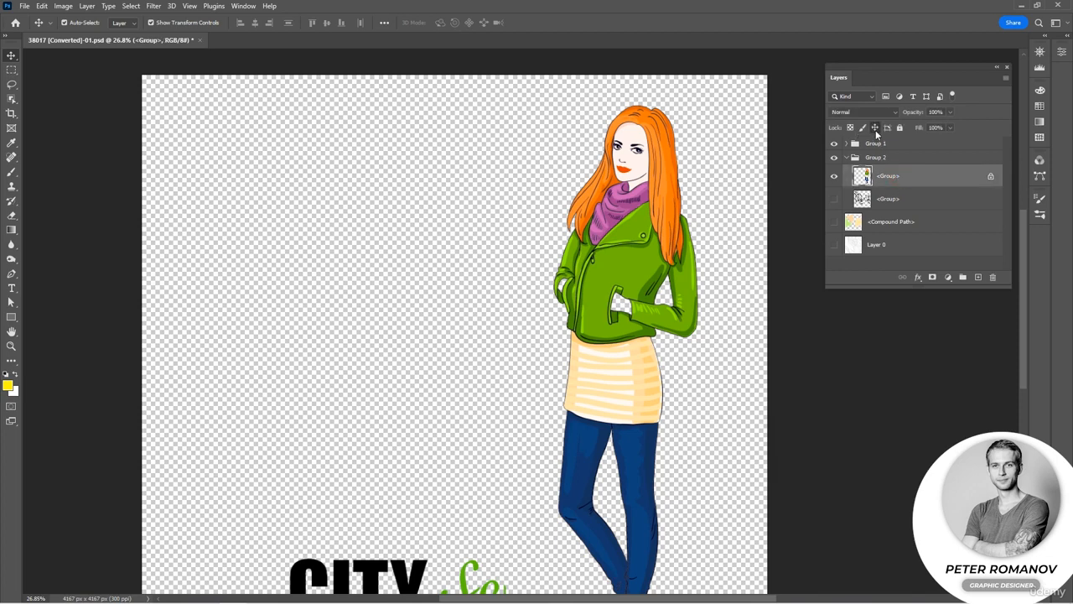
pyautogui.click(876, 129)
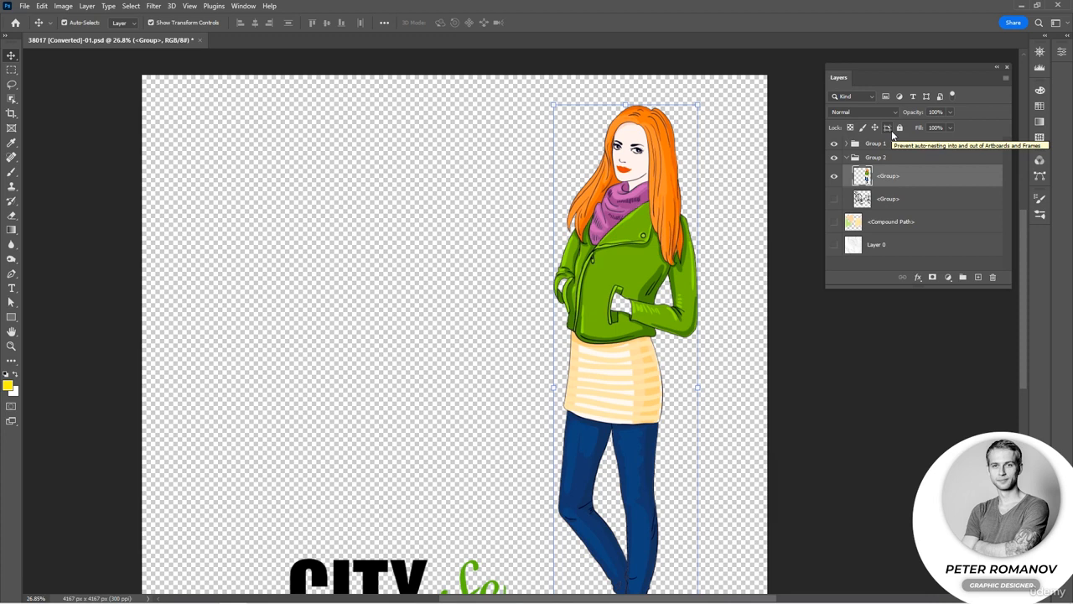
# Lock the woman's layer completely and unlock it again.
pyautogui.click(900, 128)
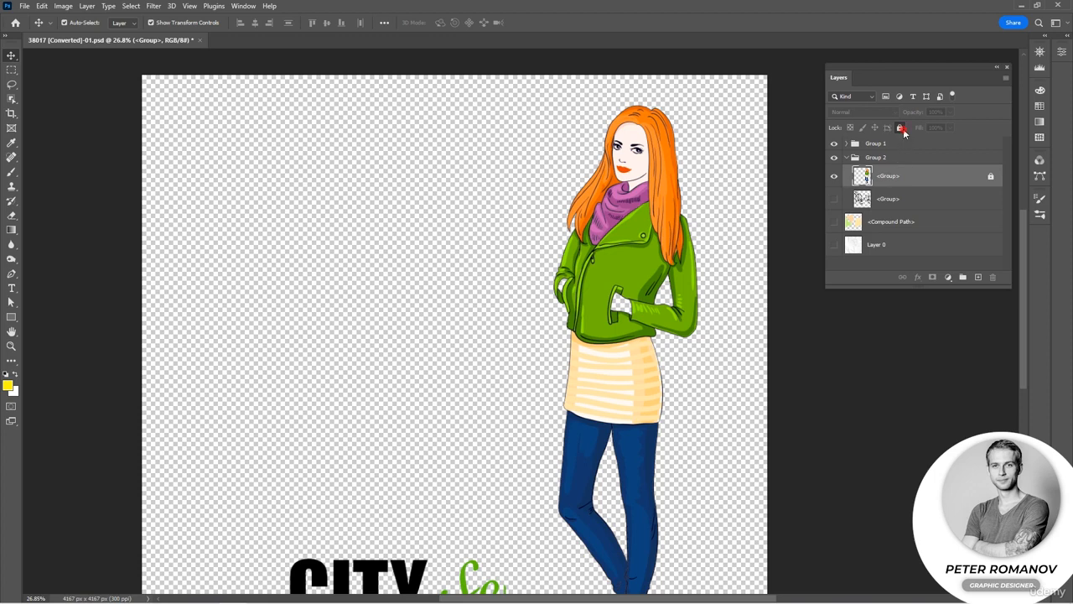
pyautogui.click(901, 129)
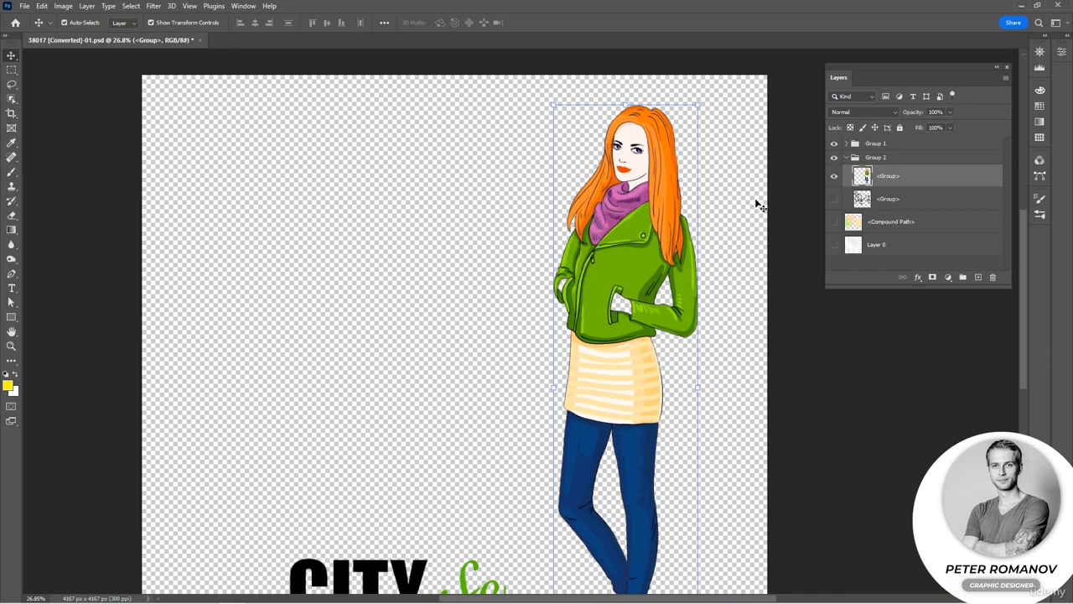
# Show the city sketch, <Compound Path> and Layer 0 layers again and collapse Group 2.
pyautogui.moveTo(834, 199); pyautogui.dragTo(840, 257)
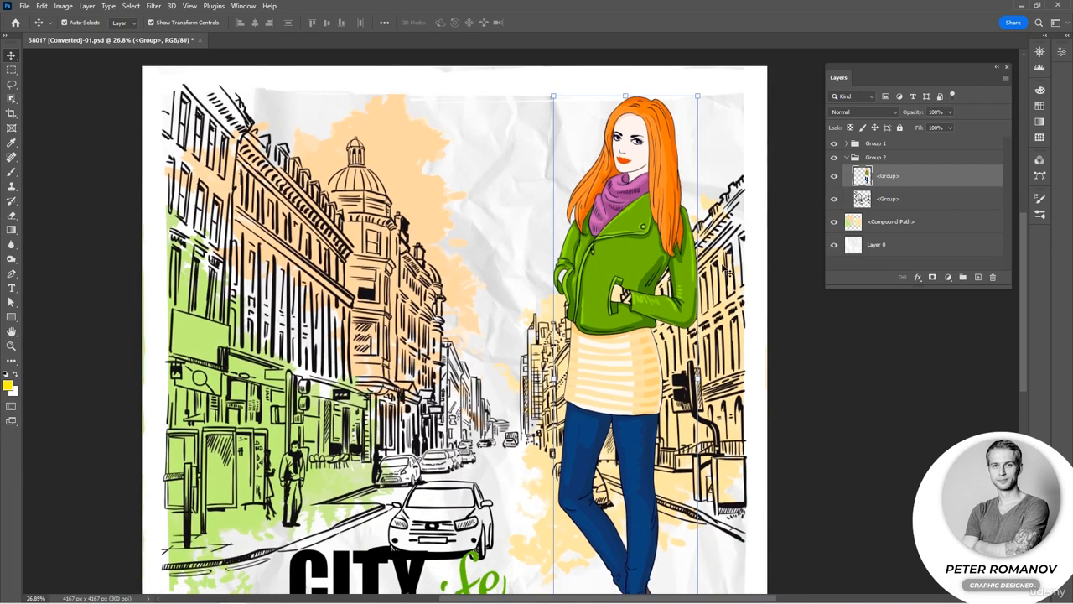
pyautogui.scroll(-3, 730, 267)
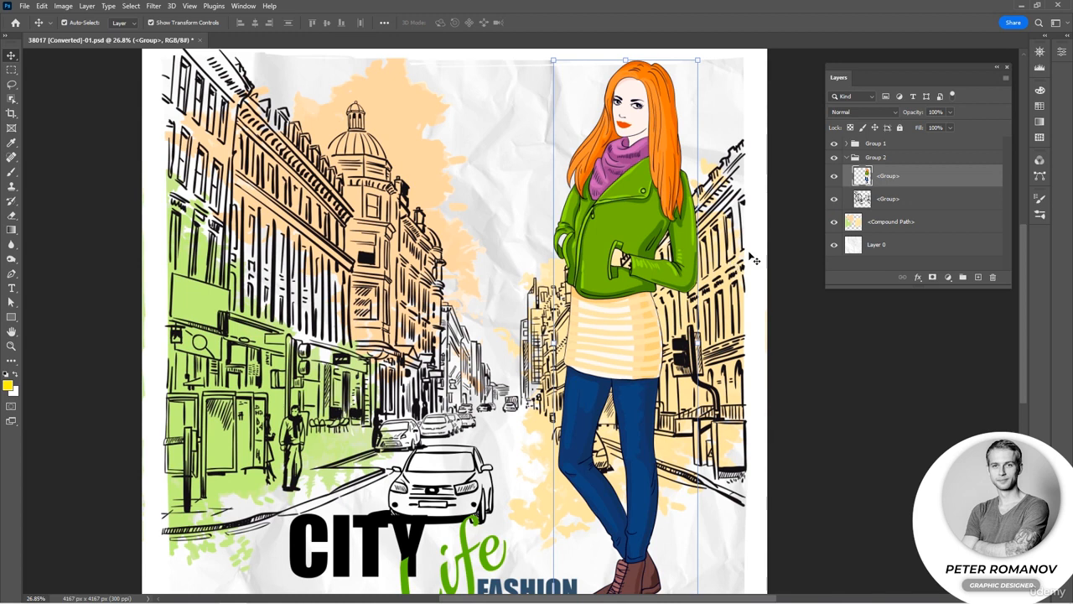
pyautogui.click(847, 157)
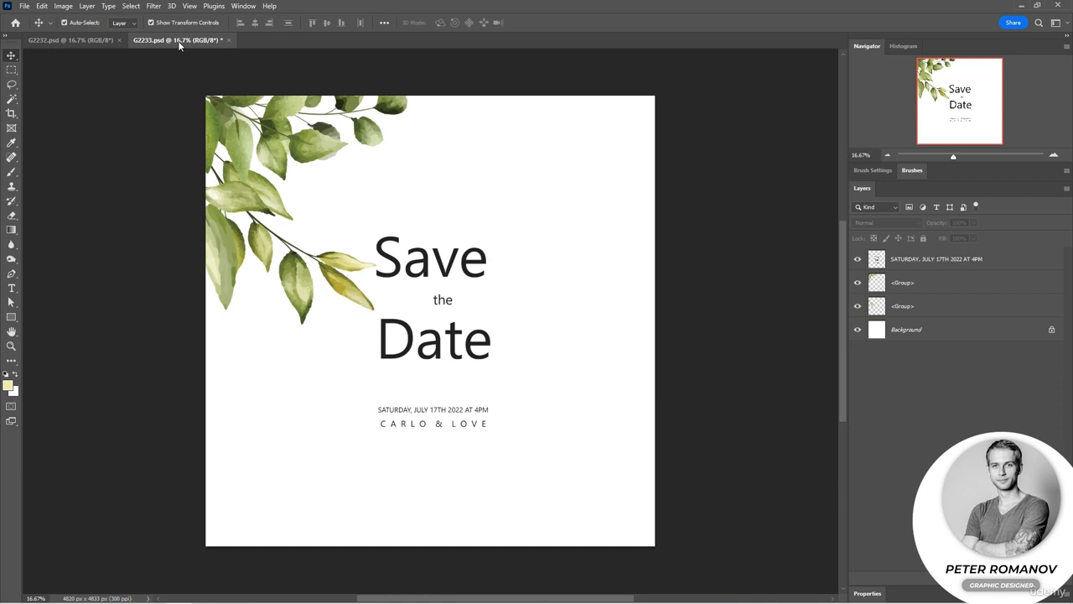
# Examine the text and both leaf layers of G2233.psd by toggling their visibility, and compare the card with G2232.psd.
pyautogui.click(859, 286)
pyautogui.click(859, 285)
pyautogui.click(858, 259)
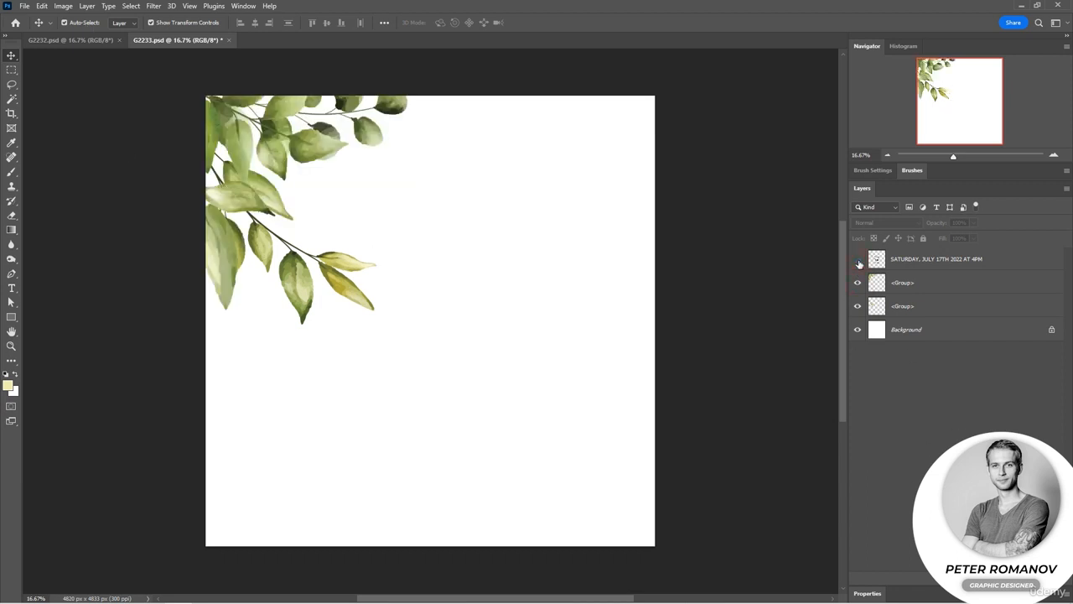
pyautogui.click(858, 260)
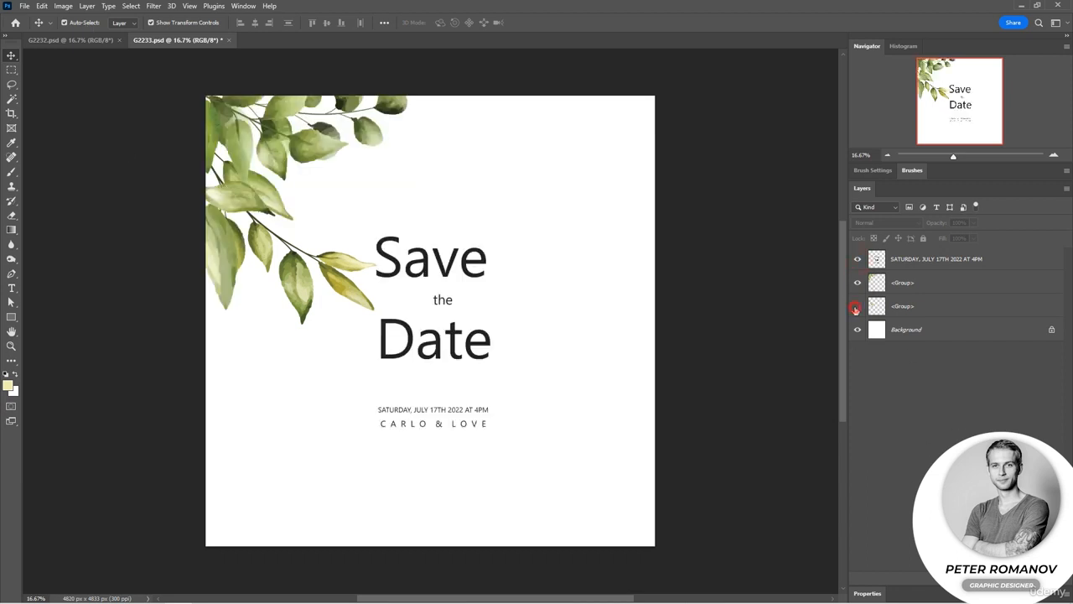
pyautogui.click(858, 306)
pyautogui.click(858, 306)
pyautogui.click(77, 41)
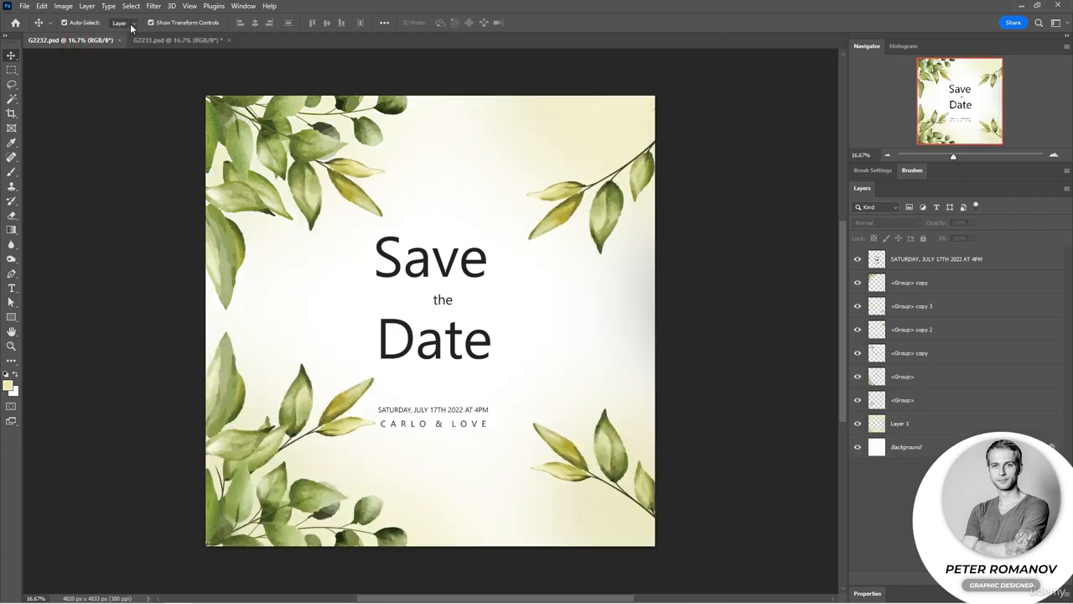
pyautogui.click(158, 42)
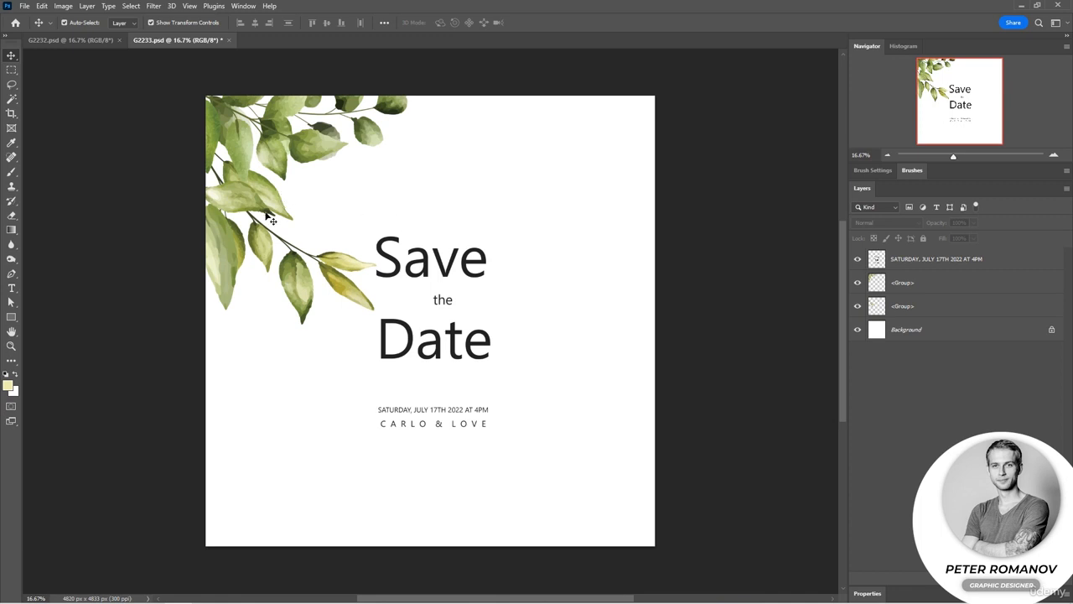
# Select the leaf branch layer in the card's upper-left corner, show it alone, and restore all other layers.
pyautogui.click(267, 158)
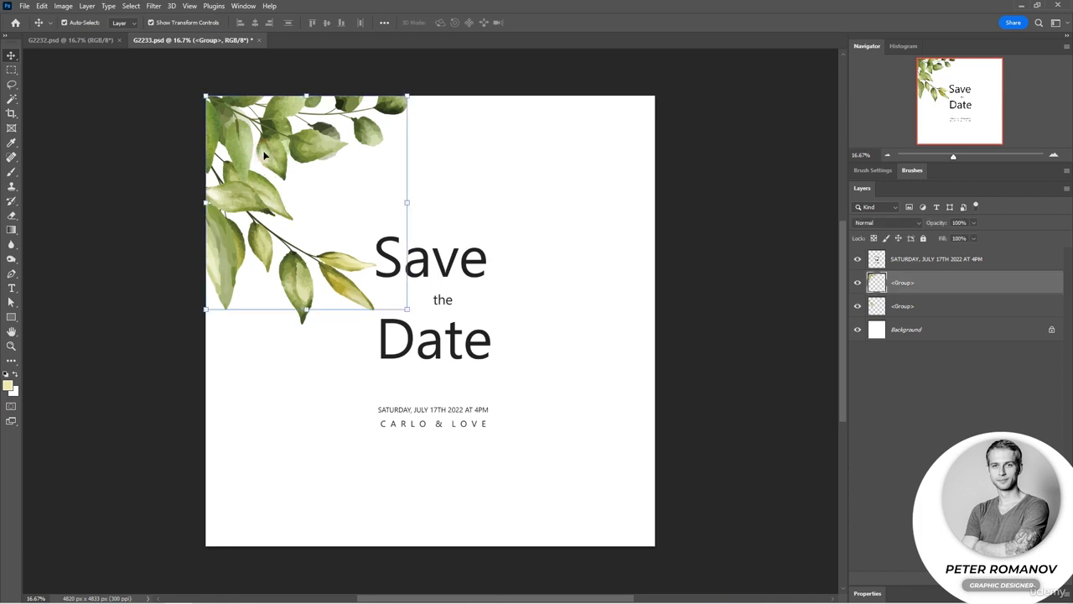
pyautogui.keyDown('alt'); pyautogui.click(857, 284); pyautogui.keyUp('alt')
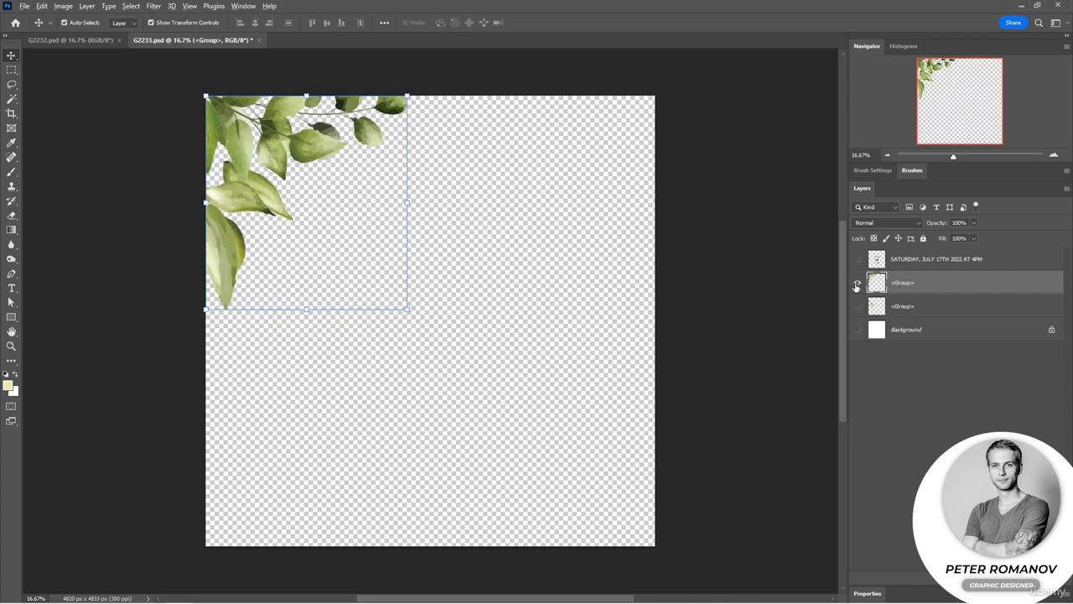
pyautogui.keyDown('alt'); pyautogui.click(856, 285); pyautogui.keyUp('alt')
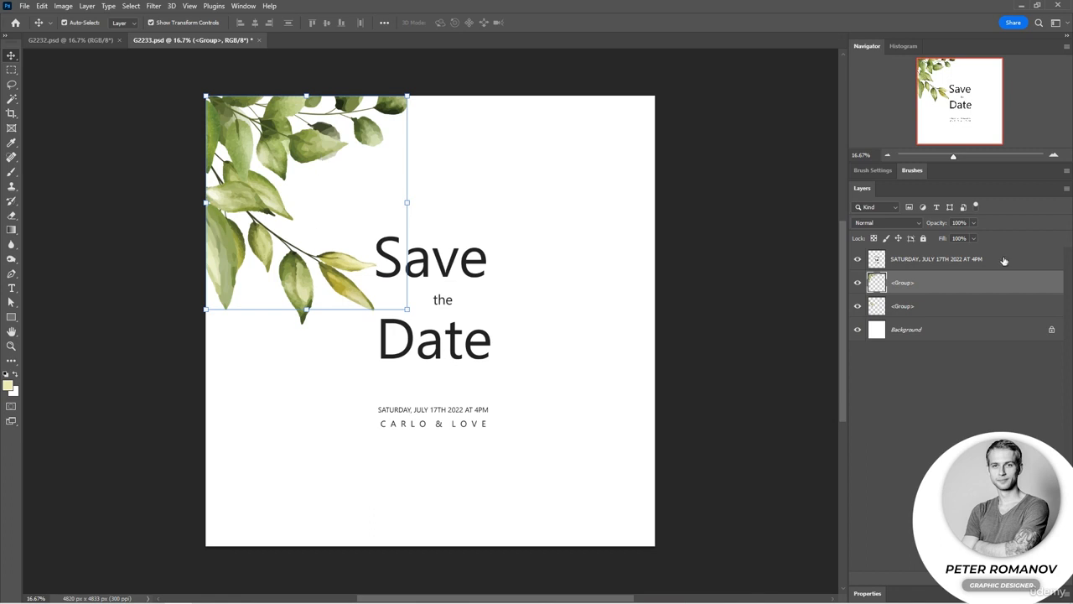
# Duplicate the selected upper-left leaf layer and undo the extra empty layer.
pyautogui.moveTo(925, 284); pyautogui.dragTo(1039, 578)
pyautogui.click(1040, 579)
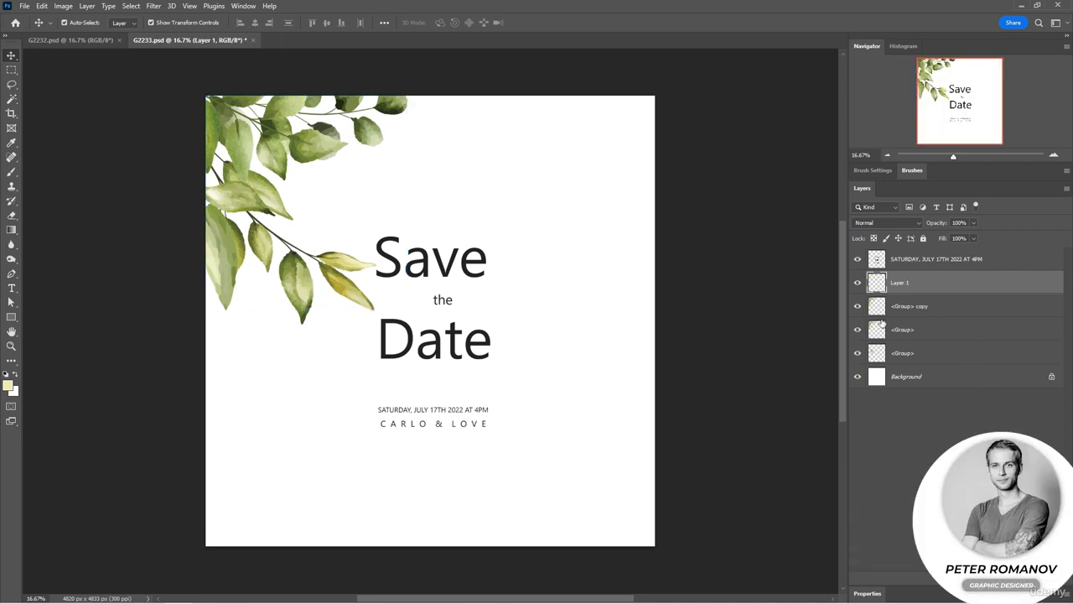
pyautogui.click(933, 309)
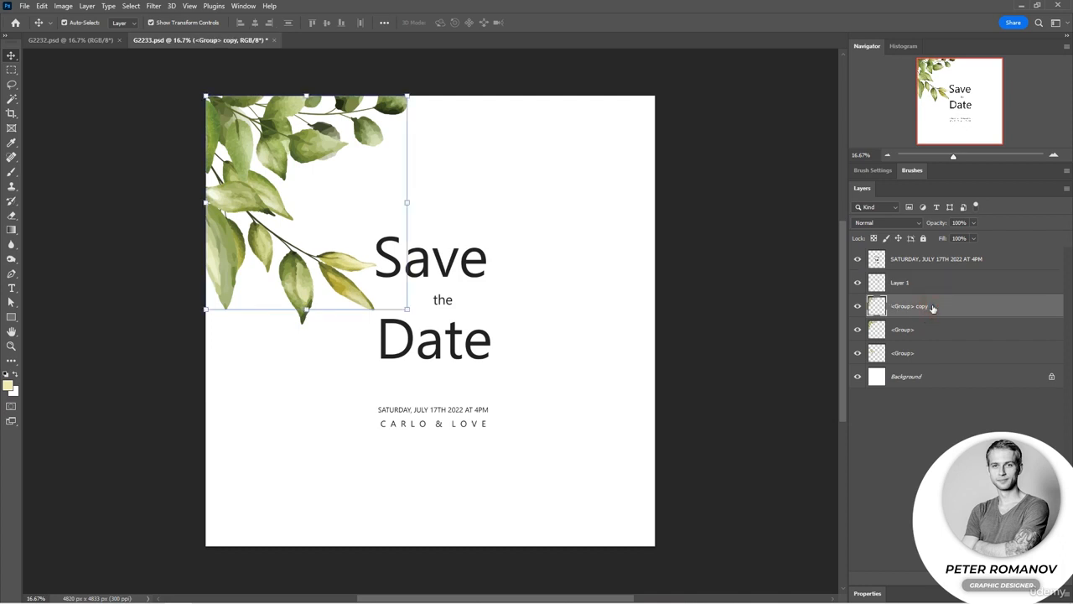
pyautogui.hotkey('ctrl', 'z')
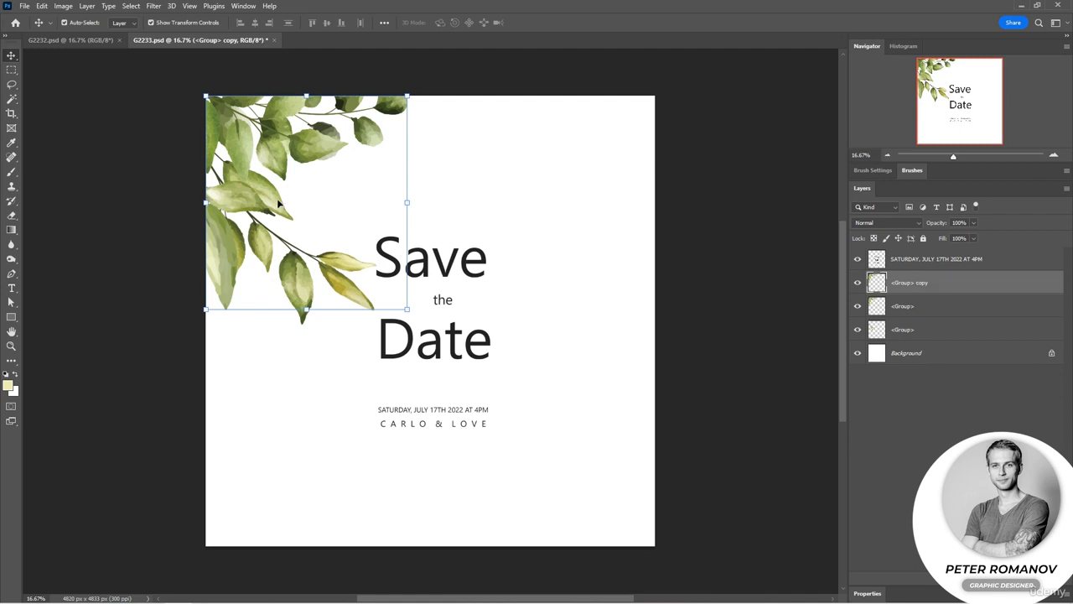
# Move the leaf copy to the card's lower-left corner and flip it vertically with Free Transform.
pyautogui.moveTo(278, 195); pyautogui.dragTo(280, 437)
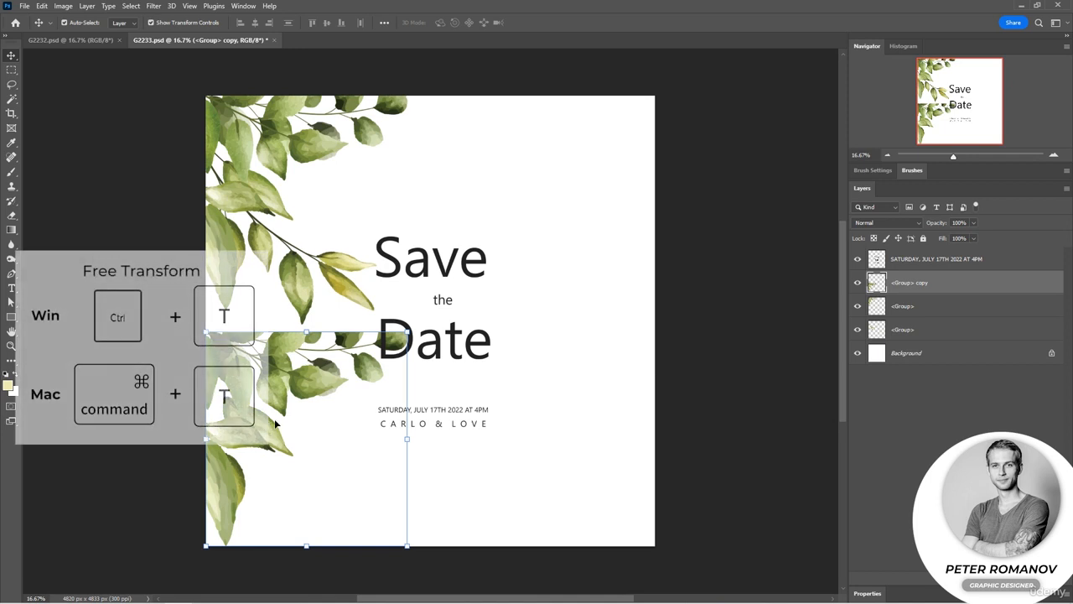
pyautogui.hotkey('ctrl', 't')
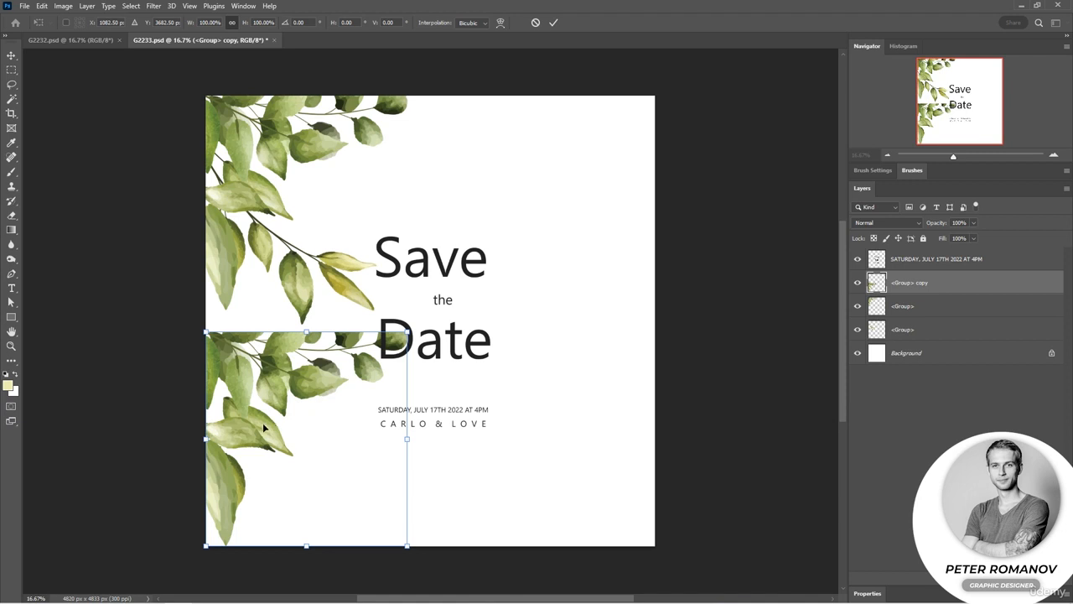
pyautogui.rightClick(268, 386)
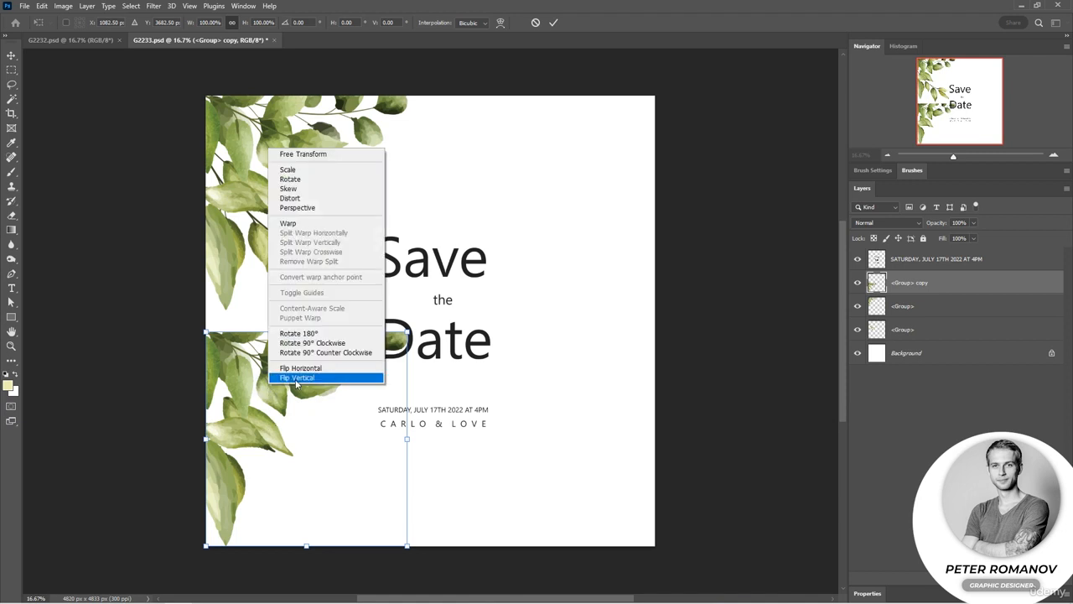
pyautogui.click(297, 379)
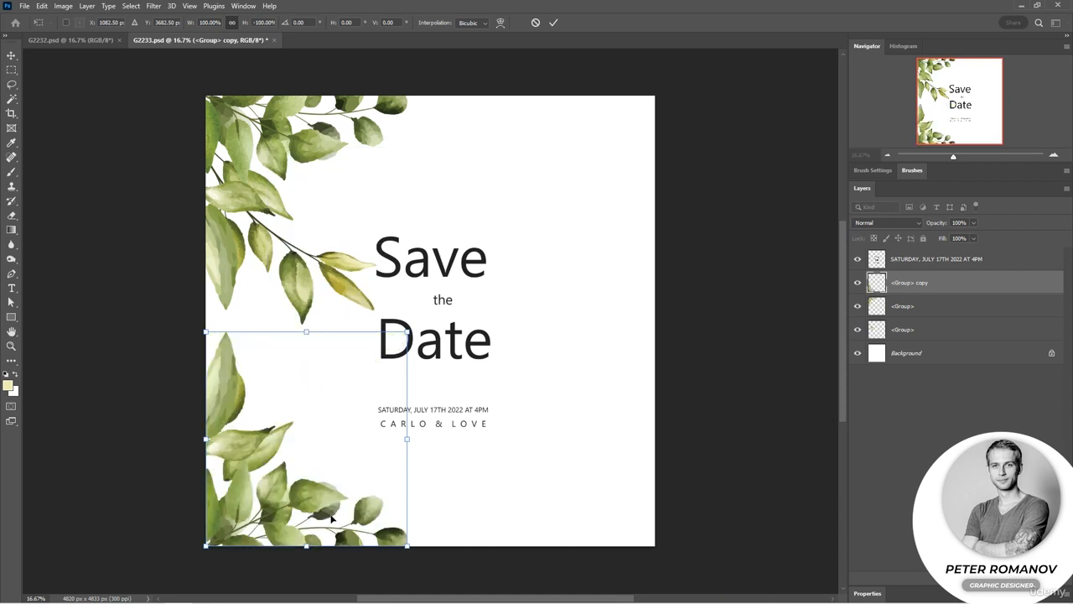
pyautogui.click(747, 490)
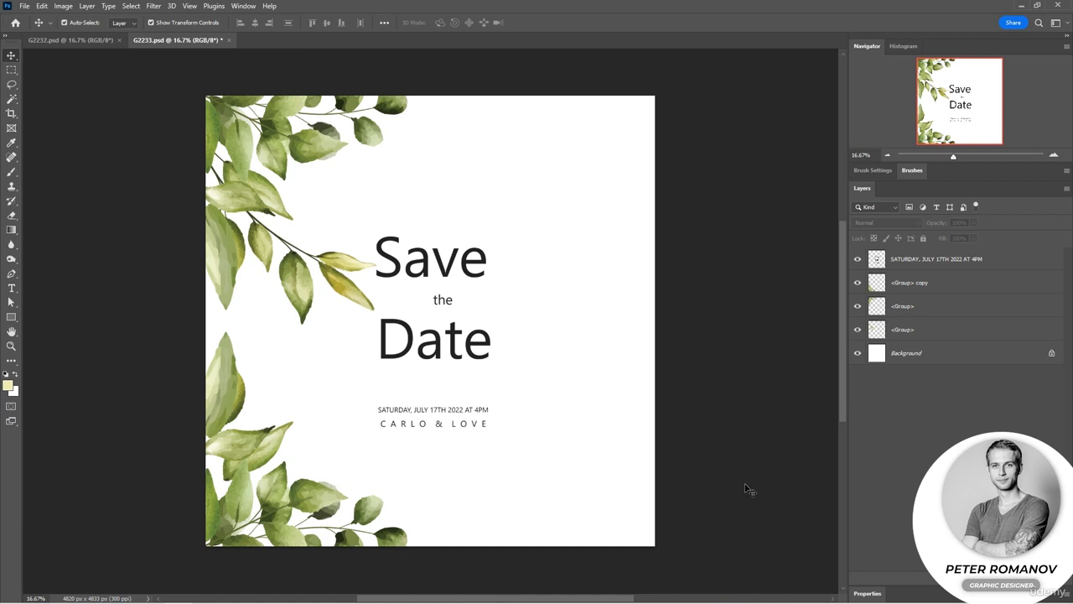
pyautogui.moveTo(309, 493)
pyautogui.mouseDown()
pyautogui.moveTo(305, 475)
pyautogui.moveTo(307, 496)
pyautogui.mouseUp()
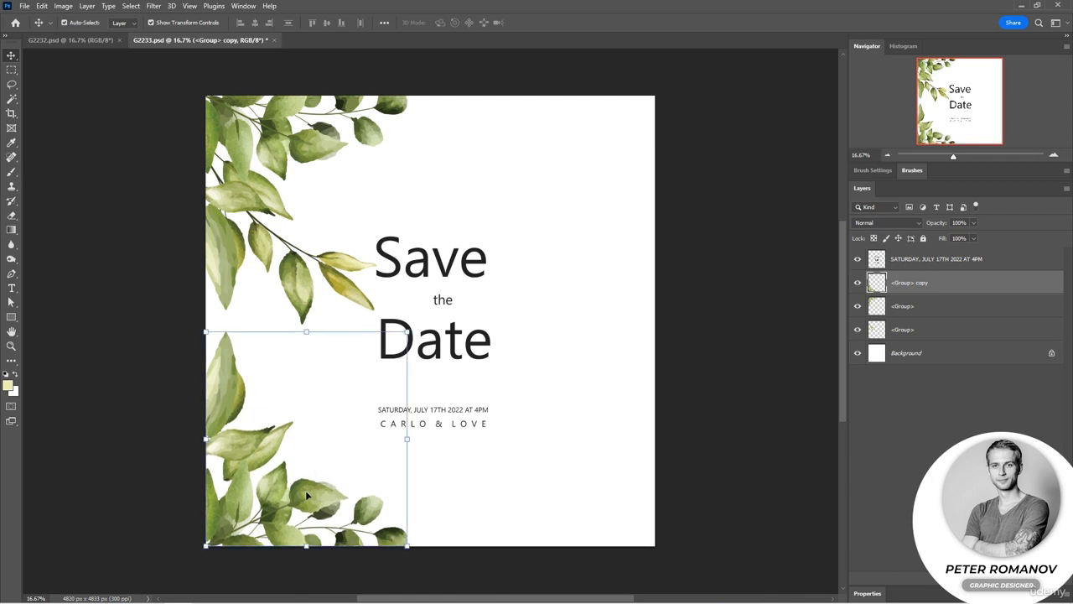
pyautogui.click(737, 430)
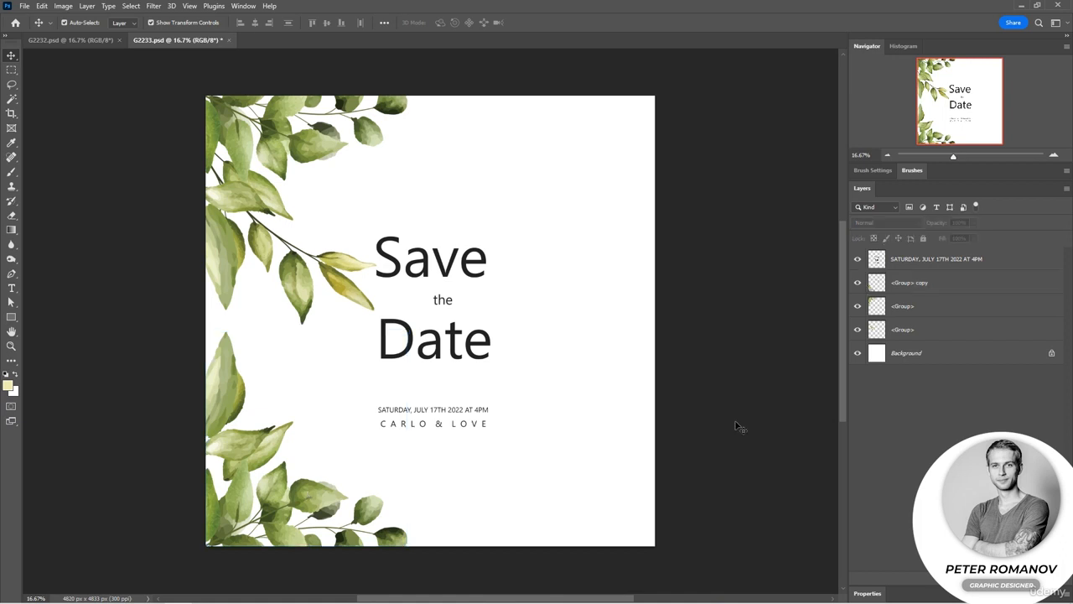
# Duplicate the thin leaf branch layer at the card's upper-left side within G2233.psd.
pyautogui.click(305, 283)
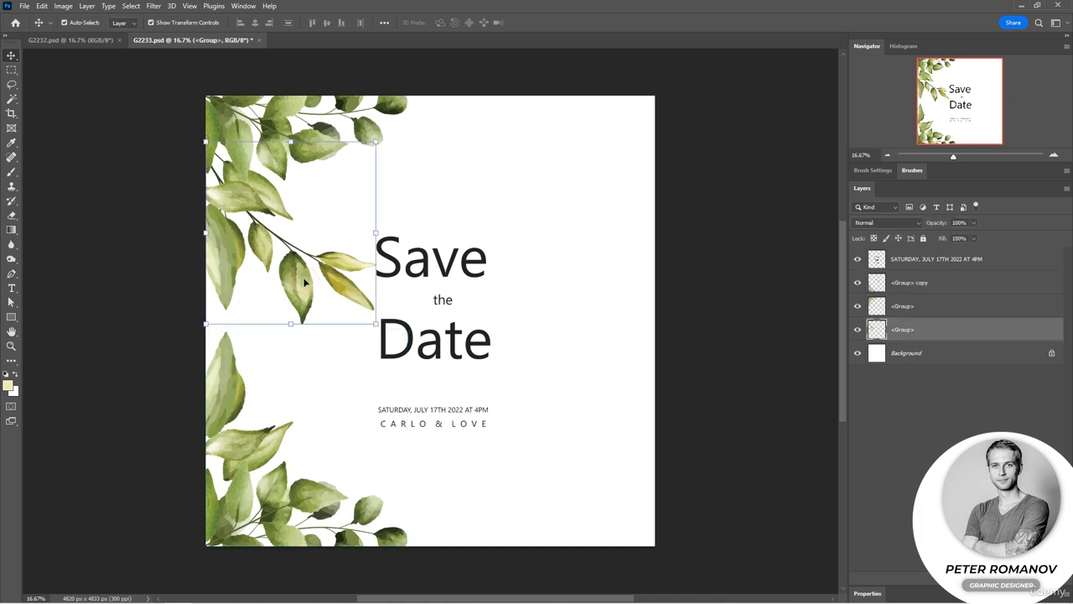
pyautogui.click(925, 332)
pyautogui.keyDown('alt'); pyautogui.click(858, 330); pyautogui.keyUp('alt')
pyautogui.keyDown('alt'); pyautogui.click(858, 330); pyautogui.keyUp('alt')
pyautogui.click(88, 6)
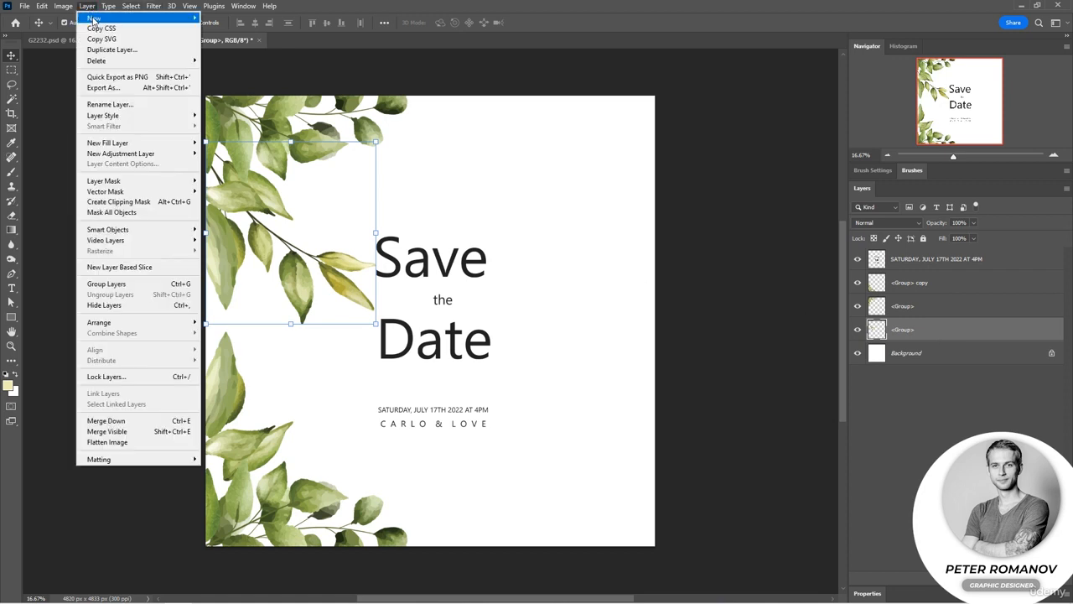
pyautogui.click(107, 49)
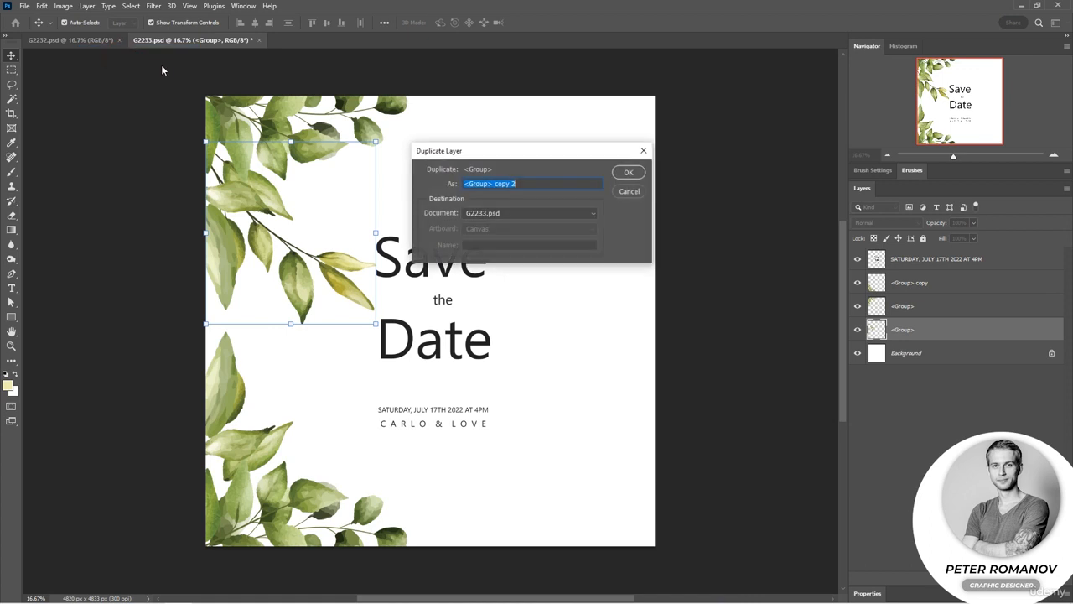
pyautogui.click(628, 172)
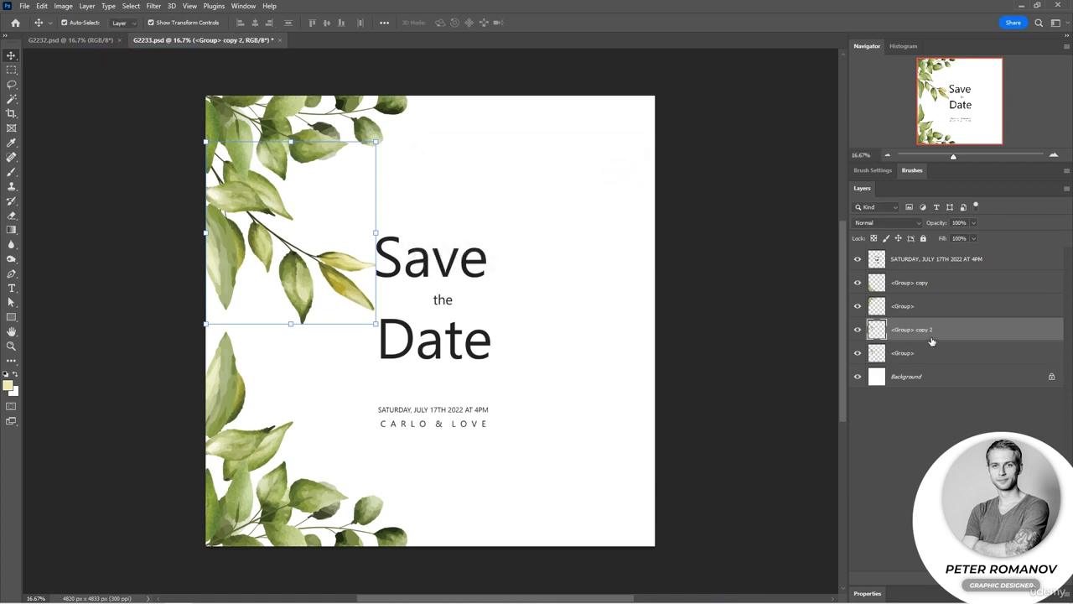
# Move the branch copy to the card's upper-right side and flip it horizontally with Free Transform, running its stem off the right edge.
pyautogui.moveTo(356, 292); pyautogui.dragTo(623, 303)
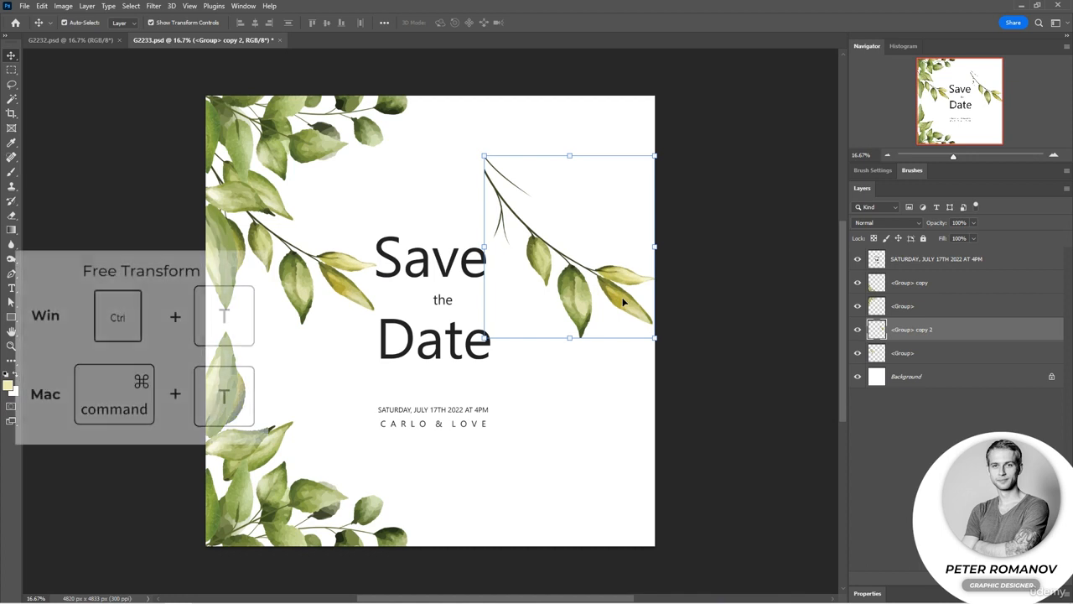
pyautogui.hotkey('ctrl', 't')
pyautogui.rightClick(592, 307)
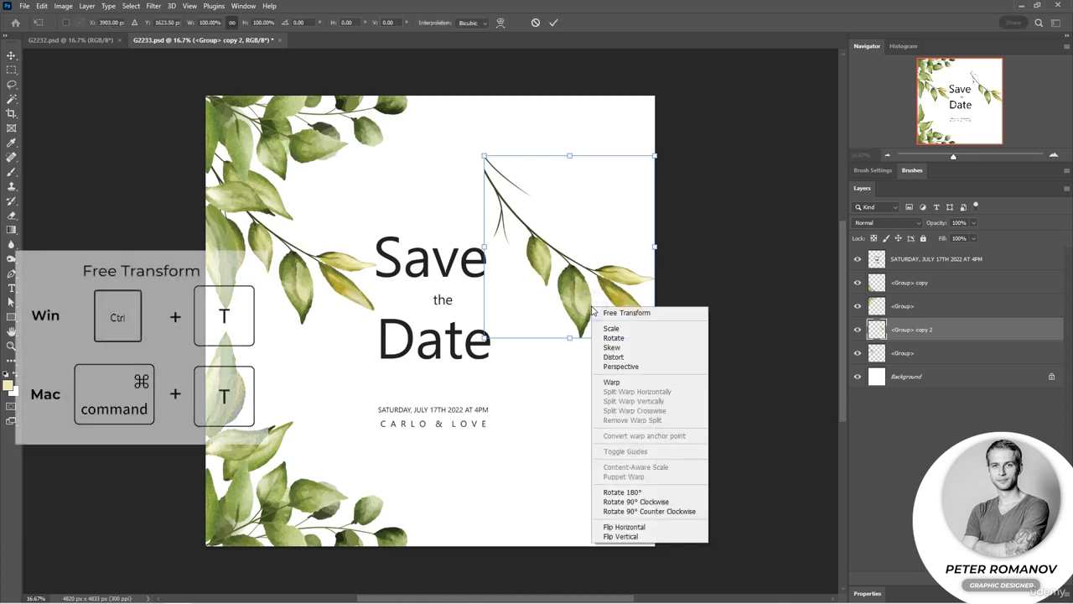
pyautogui.click(622, 526)
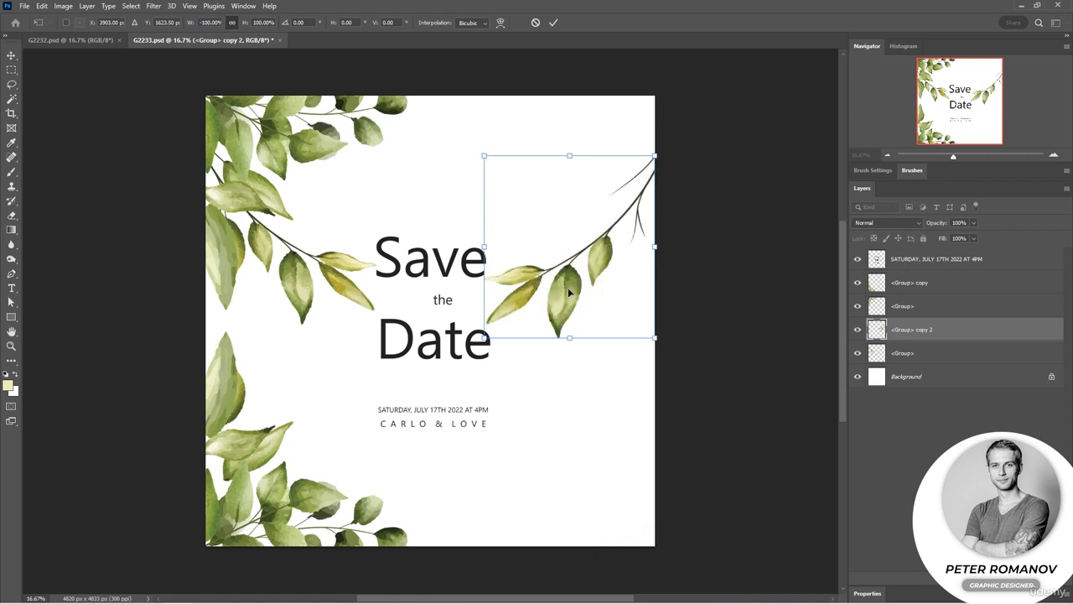
pyautogui.moveTo(569, 291); pyautogui.dragTo(607, 234)
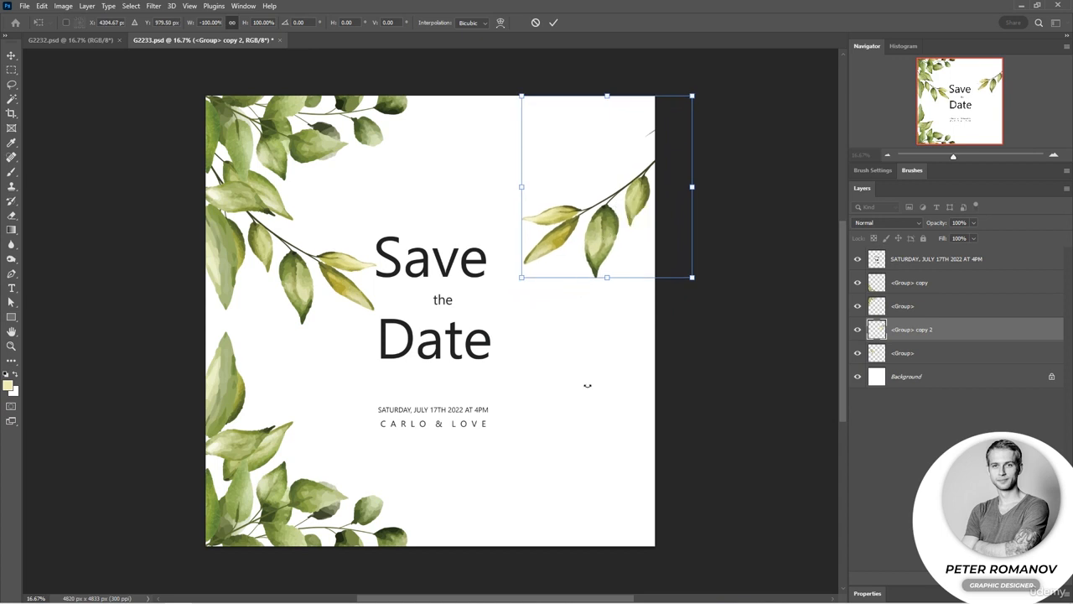
pyautogui.press('Return')
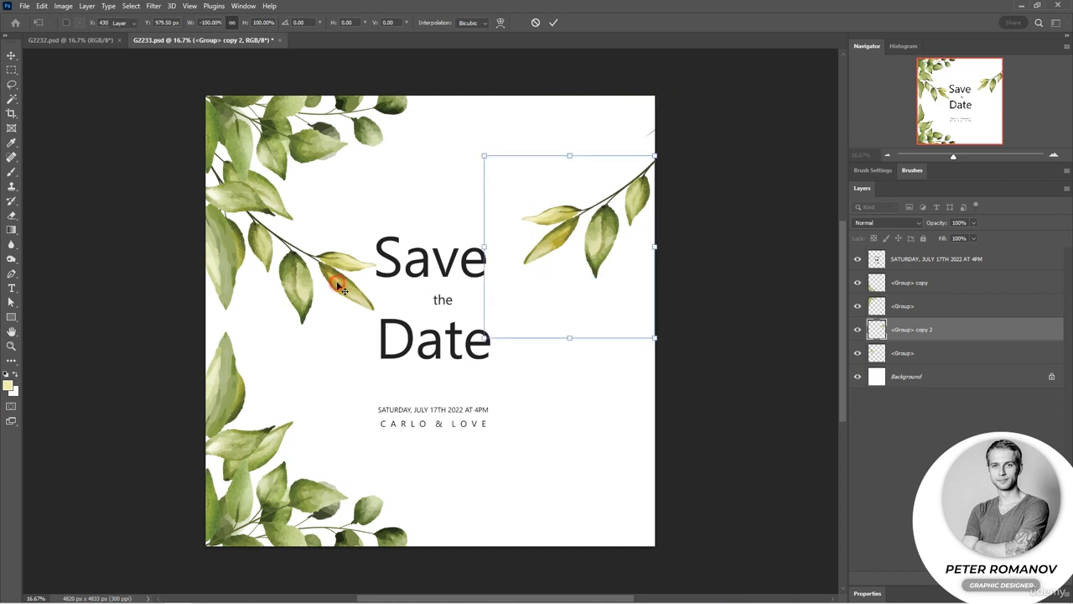
# Shift the original upper-left branch slightly up and outward past the card's left edge.
pyautogui.click(686, 404)
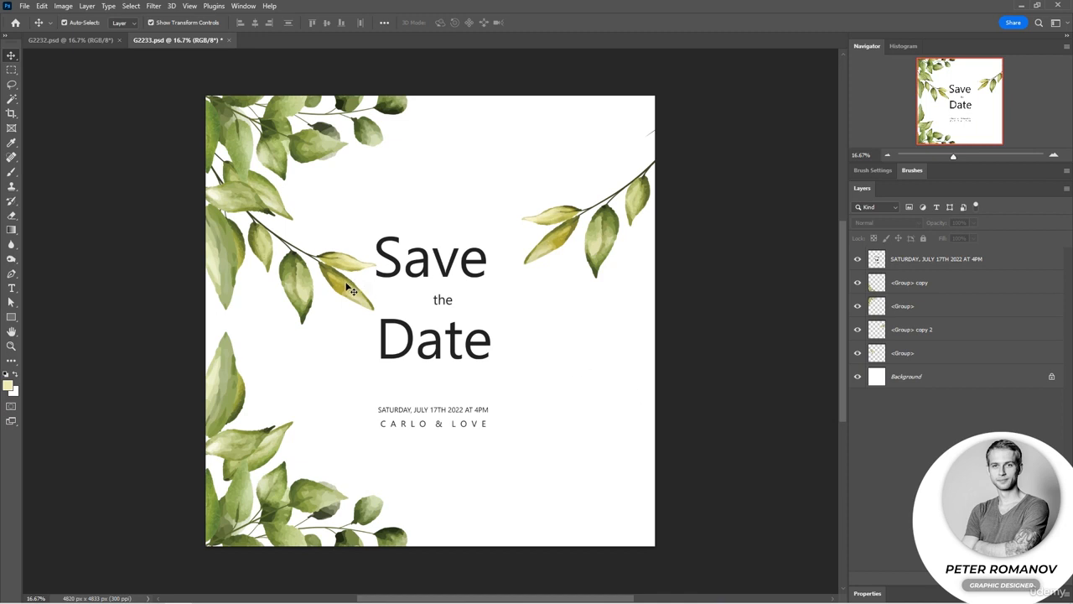
pyautogui.moveTo(349, 285)
pyautogui.mouseDown()
pyautogui.moveTo(341, 245)
pyautogui.moveTo(323, 265)
pyautogui.moveTo(337, 279)
pyautogui.mouseUp()
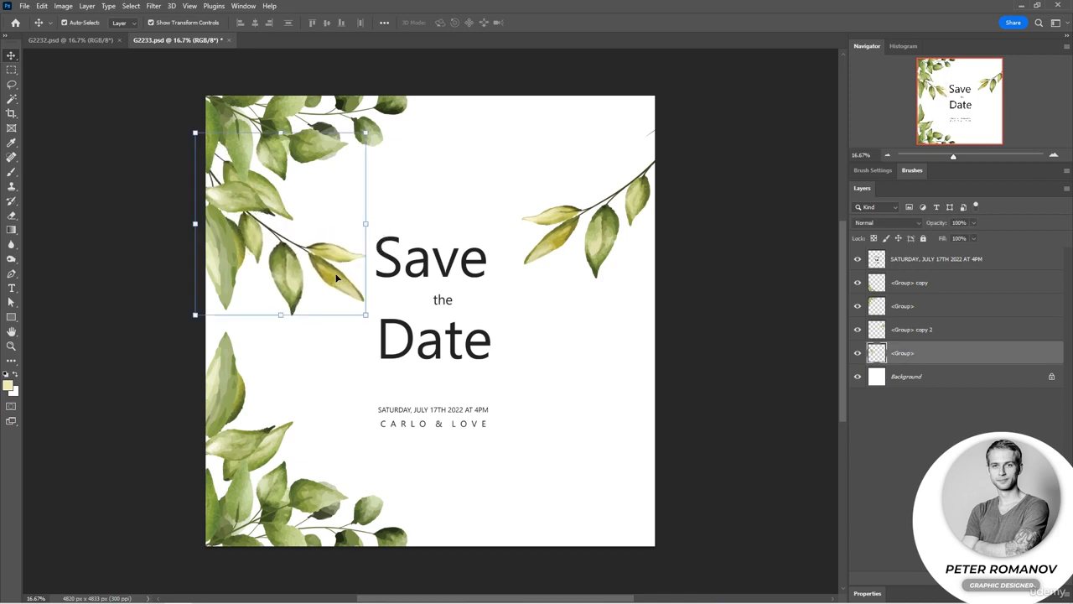
pyautogui.click(610, 360)
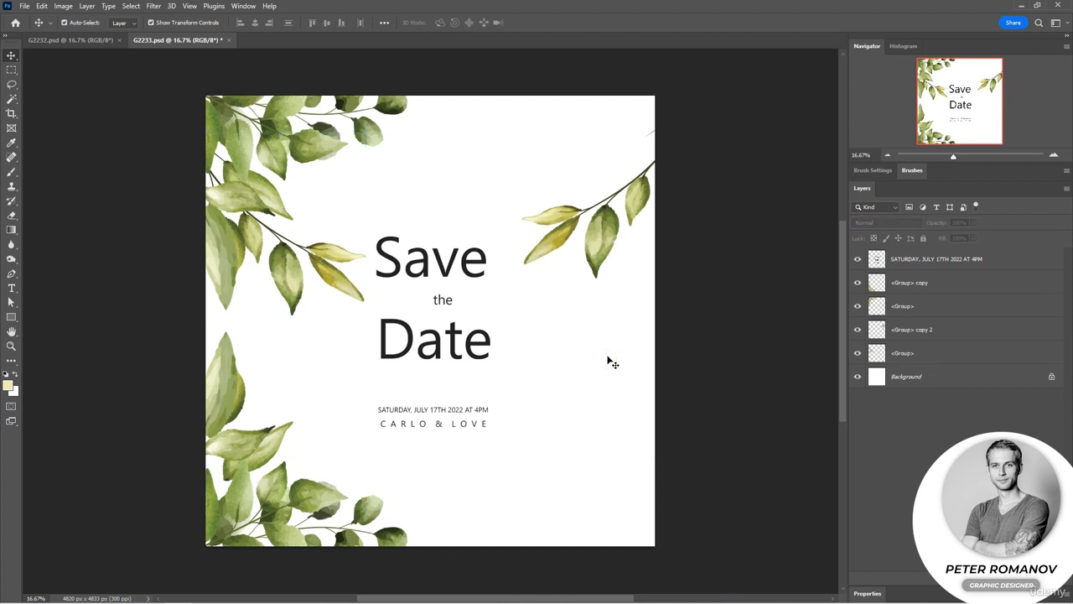
# Select both the left and right thin branch layers and merge them into one layer.
pyautogui.click(593, 249)
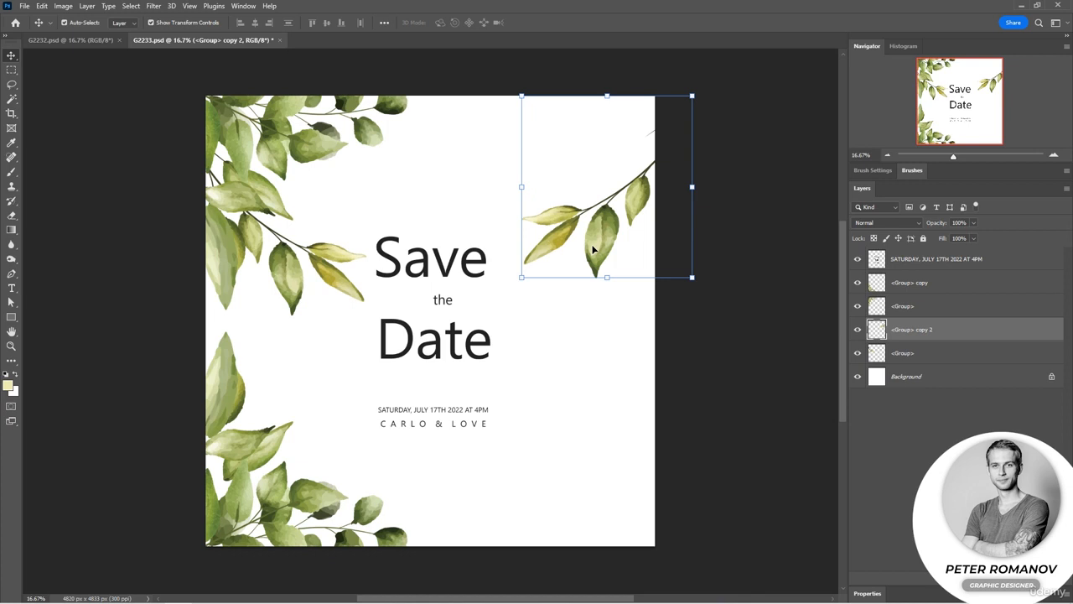
pyautogui.keyDown('shift'); pyautogui.click(334, 283); pyautogui.keyUp('shift')
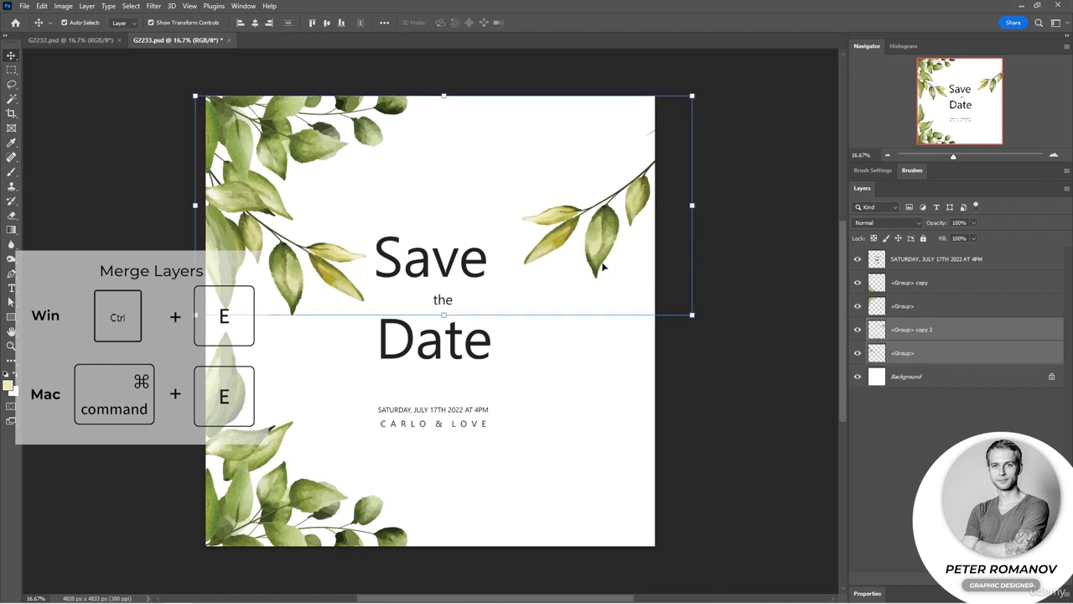
pyautogui.click(86, 6)
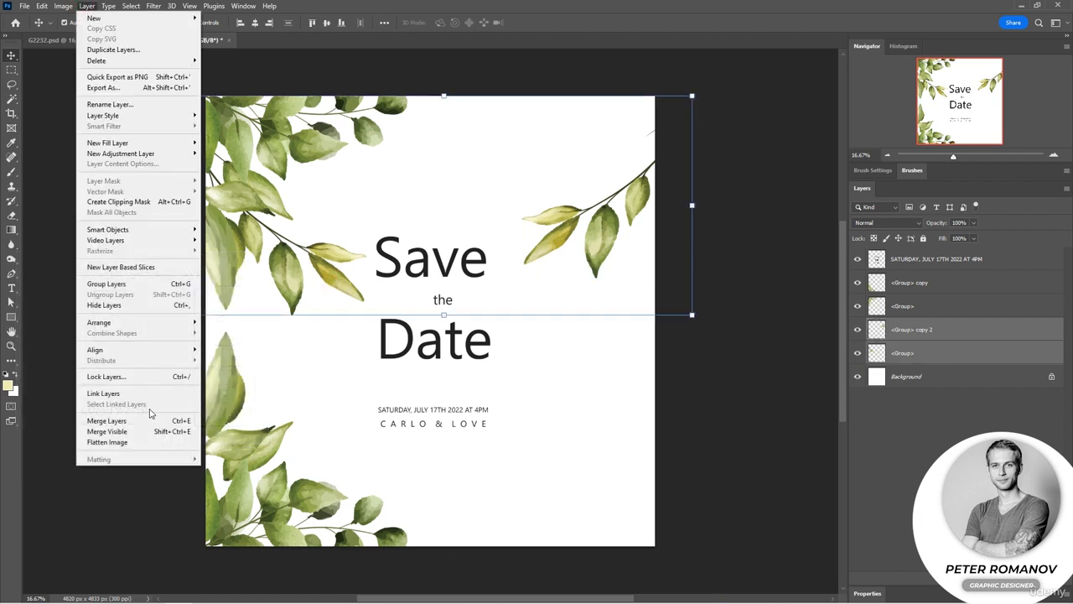
pyautogui.click(699, 369)
pyautogui.press('ctrl')
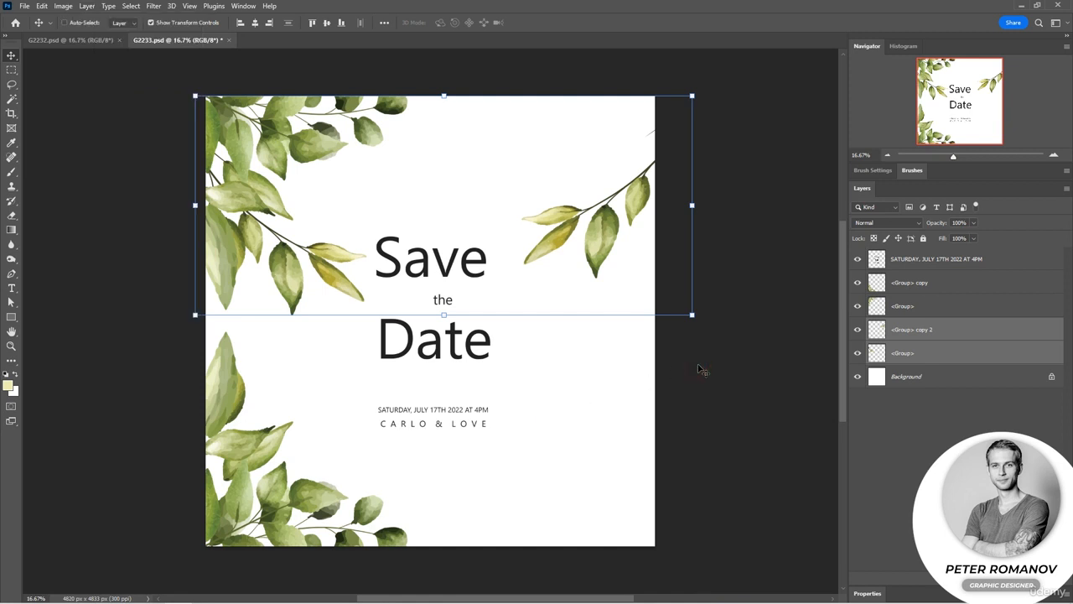
pyautogui.hotkey('ctrl', 'e')
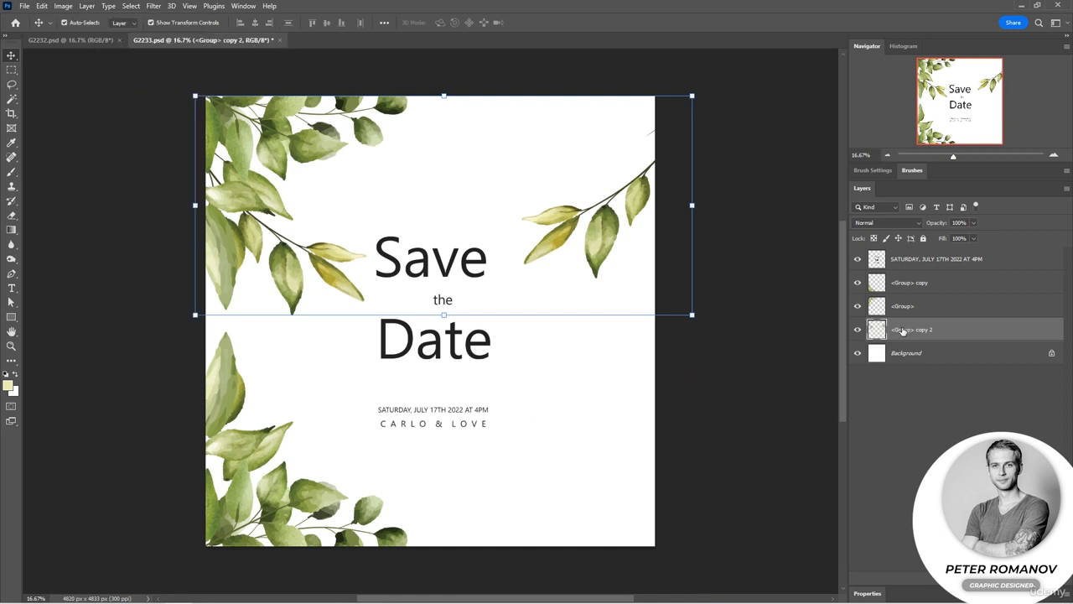
# Examine the merged branch layer by toggling its visibility and showing it alone, and restore the other layers.
pyautogui.click(857, 331)
pyautogui.click(857, 331)
pyautogui.keyDown('alt'); pyautogui.click(857, 330); pyautogui.keyUp('alt')
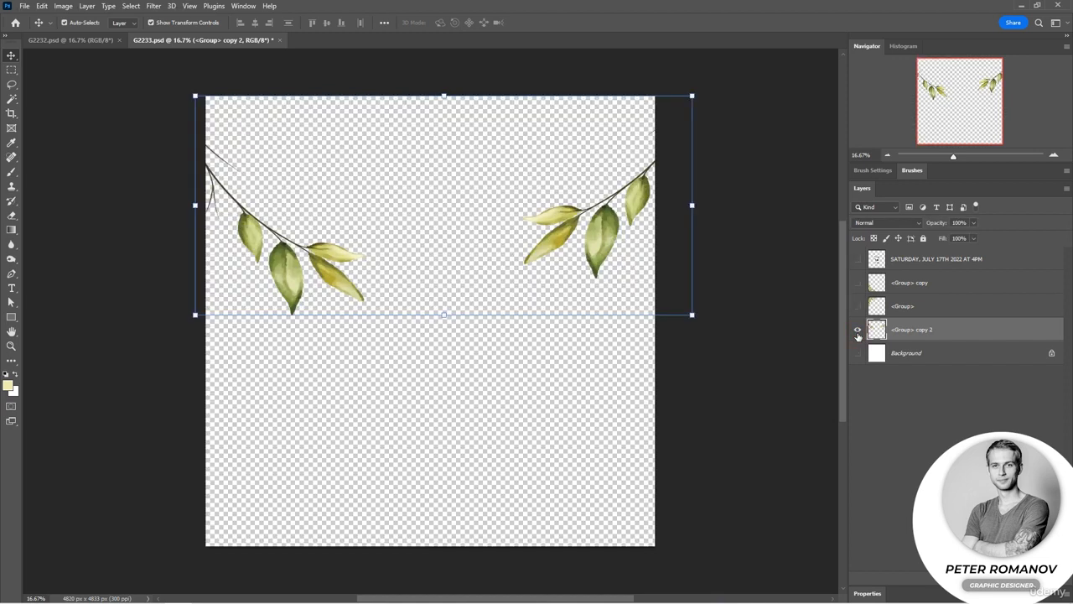
pyautogui.keyDown('alt'); pyautogui.click(857, 330); pyautogui.keyUp('alt')
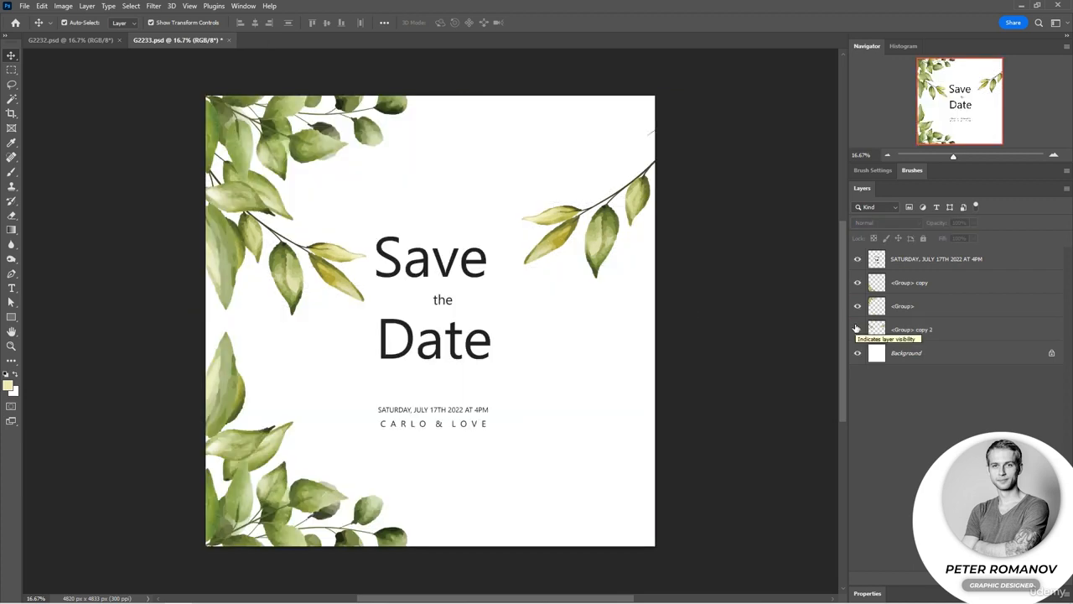
# Duplicate the merged branch layer and place the copy, flipped vertically with Free Transform, across the card's lower half.
pyautogui.click(961, 334)
pyautogui.hotkey('ctrl', 'j')
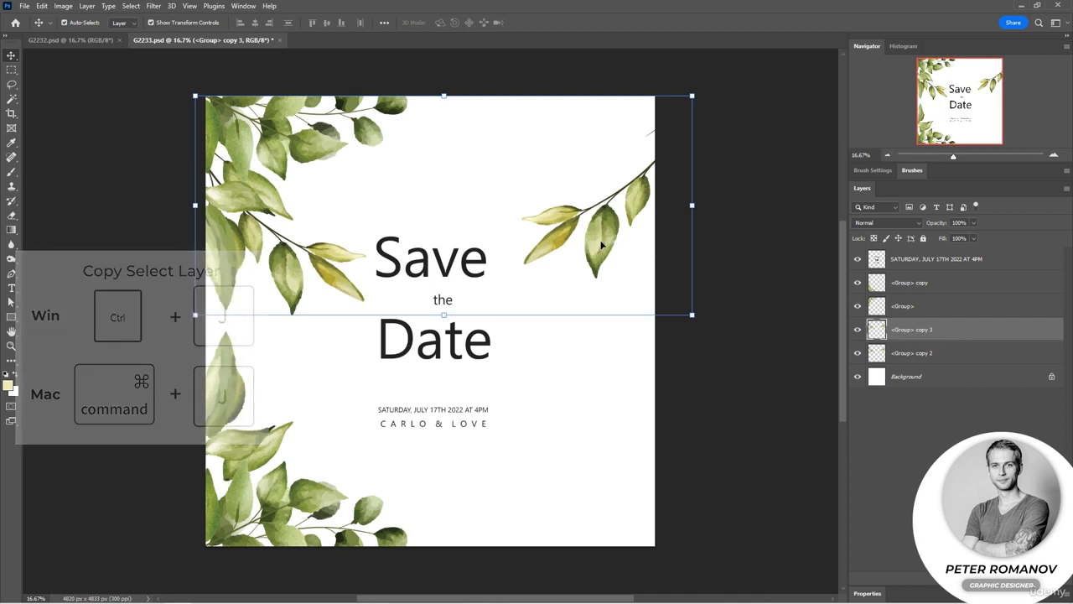
pyautogui.moveTo(601, 244); pyautogui.dragTo(611, 391)
pyautogui.hotkey('ctrl', 't')
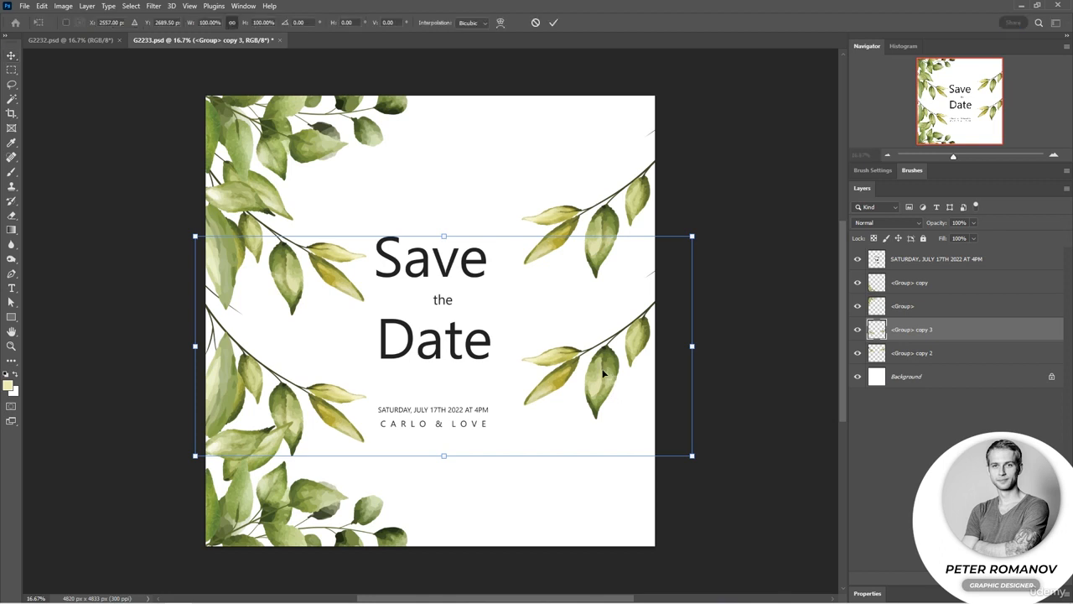
pyautogui.rightClick(603, 373)
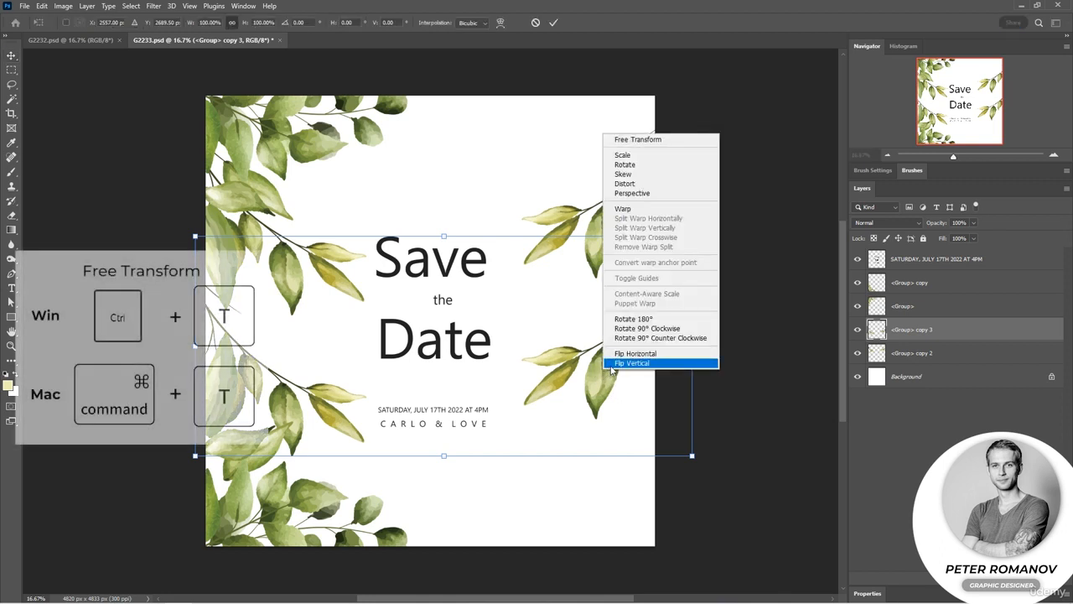
pyautogui.click(632, 363)
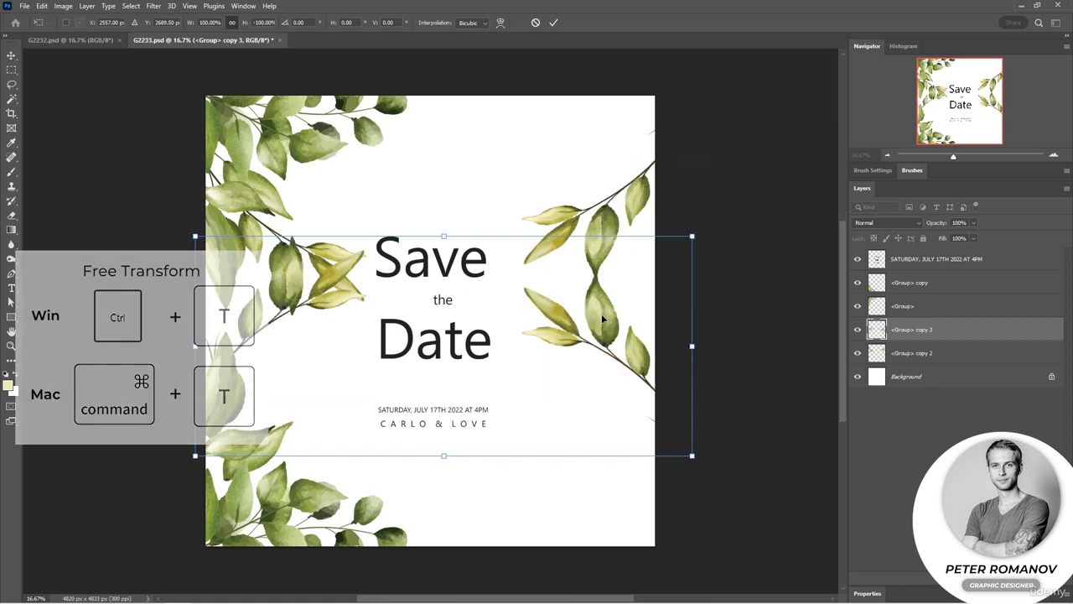
pyautogui.moveTo(602, 325); pyautogui.dragTo(602, 415)
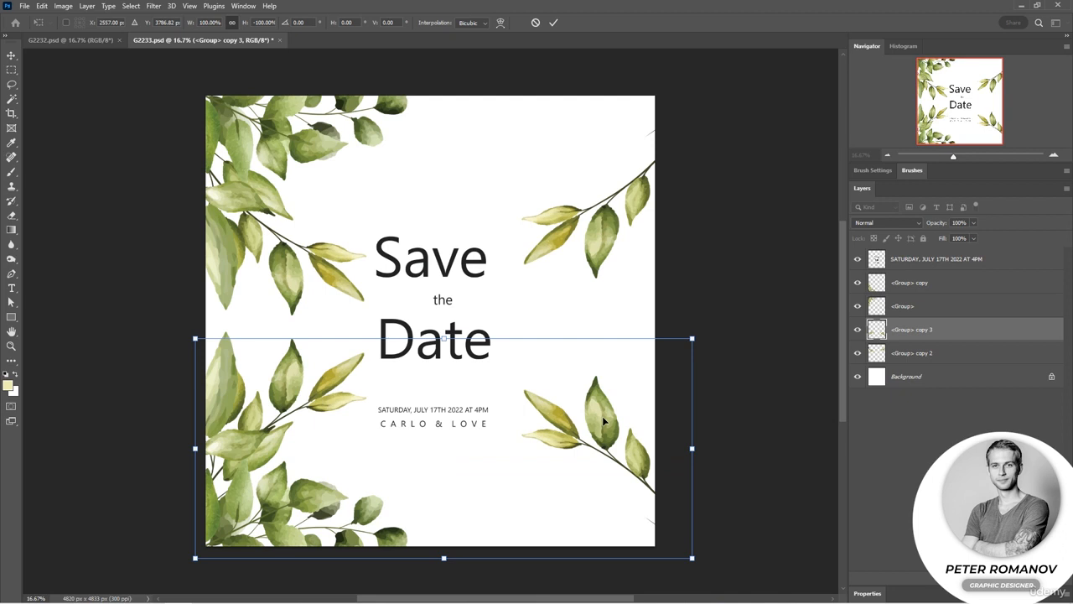
pyautogui.press('Return')
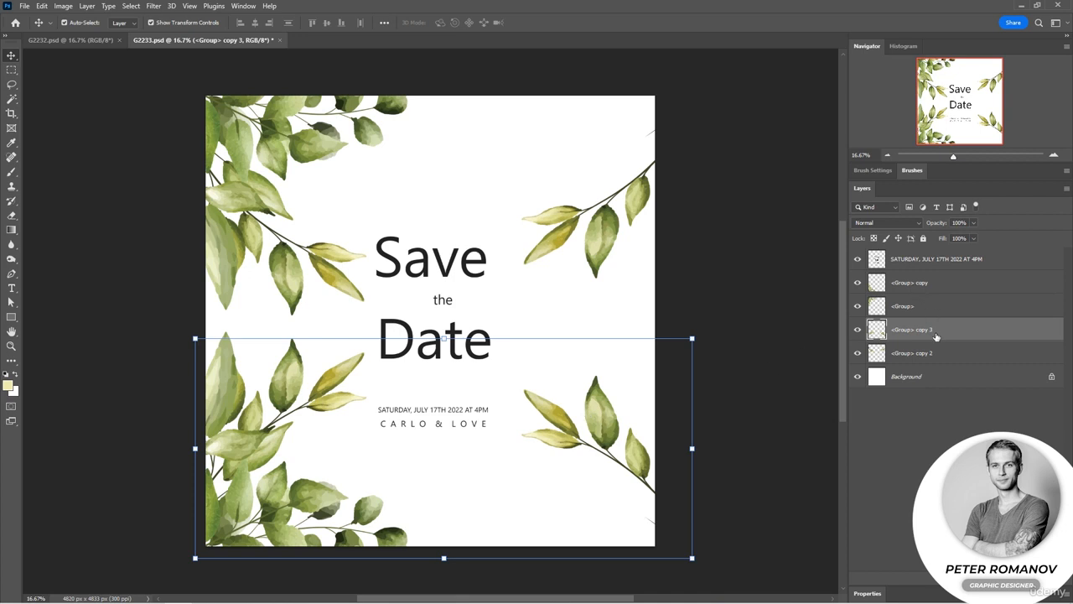
# Reorder the lower branch copy beneath the upper merged branch layer, just above the Background.
pyautogui.moveTo(937, 338); pyautogui.dragTo(941, 359)
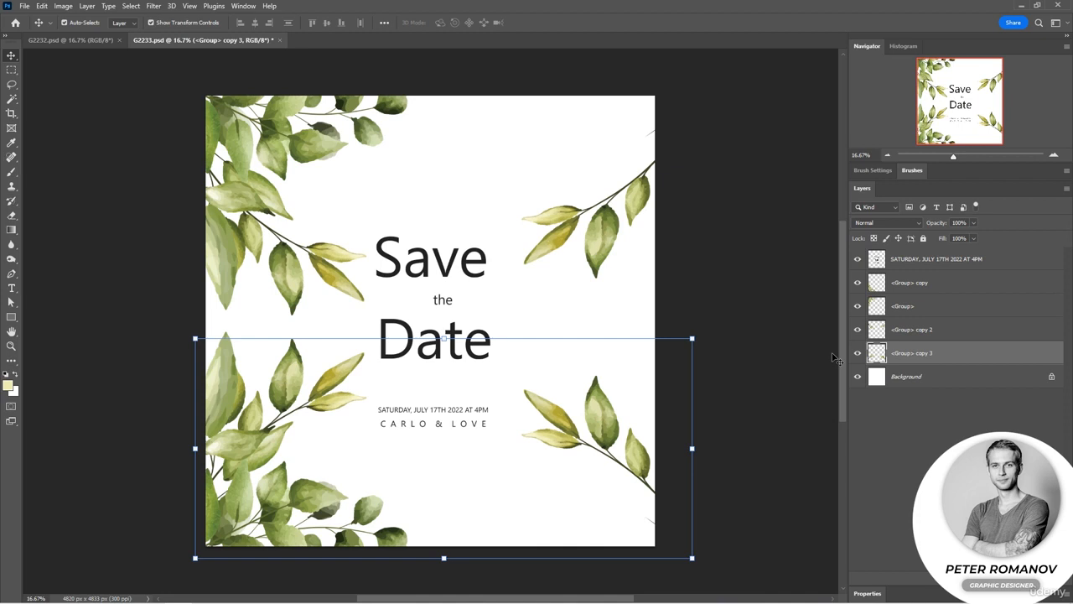
# Try the upper merged branch layer above the text layer in the stacking order, and undo the reorder.
pyautogui.click(612, 233)
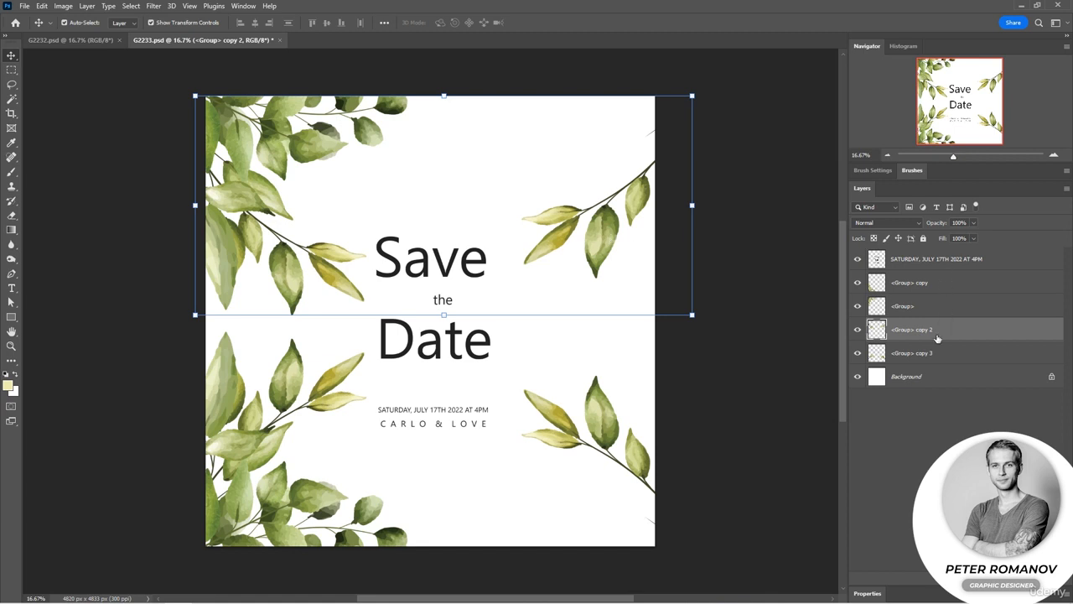
pyautogui.moveTo(922, 332); pyautogui.dragTo(922, 256)
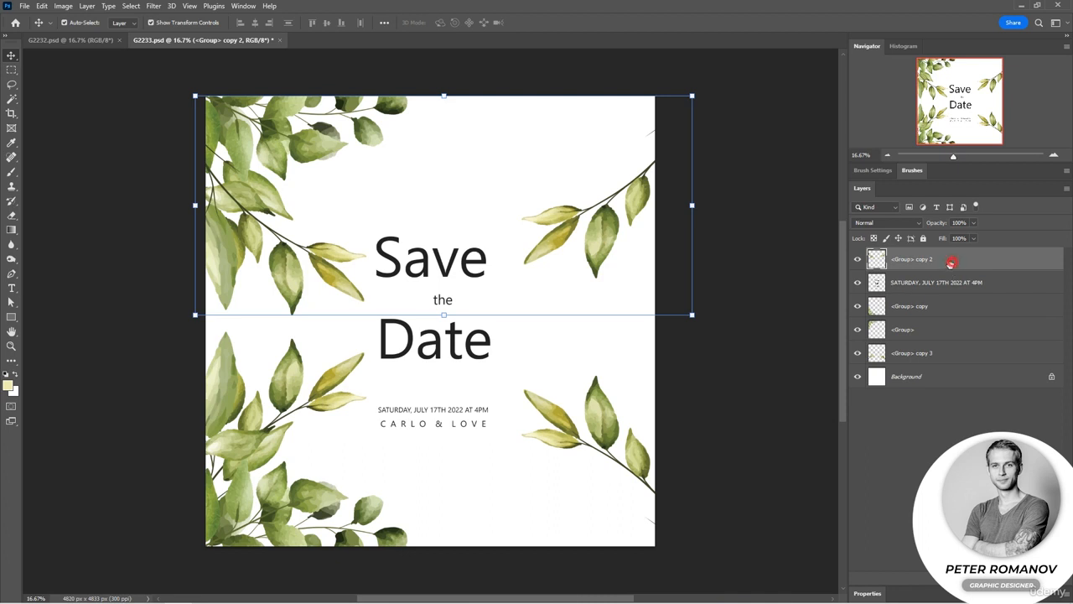
pyautogui.hotkey('ctrl', 'z')
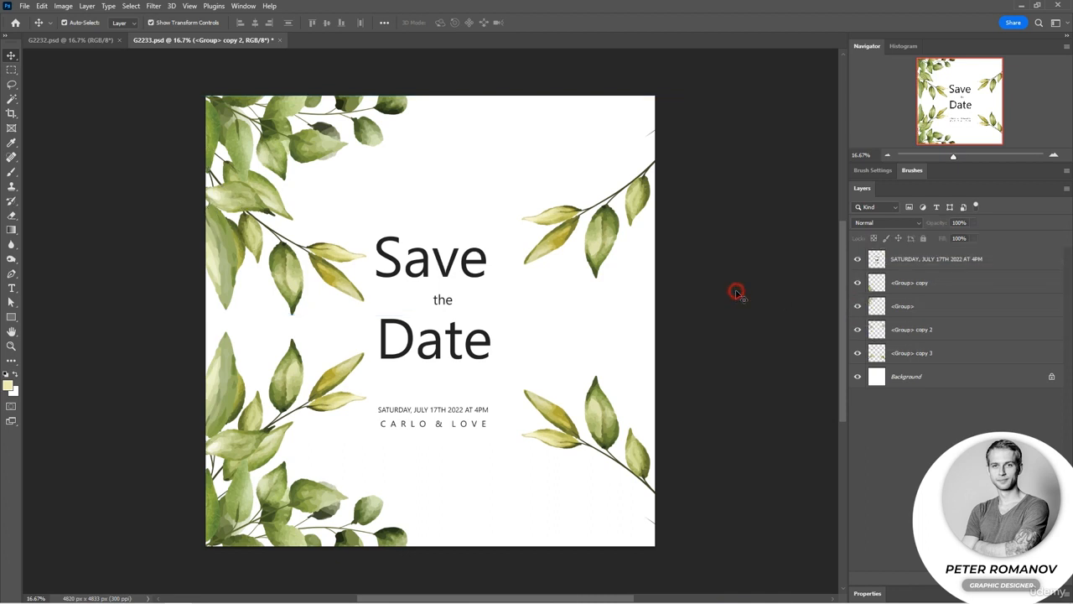
pyautogui.click(738, 295)
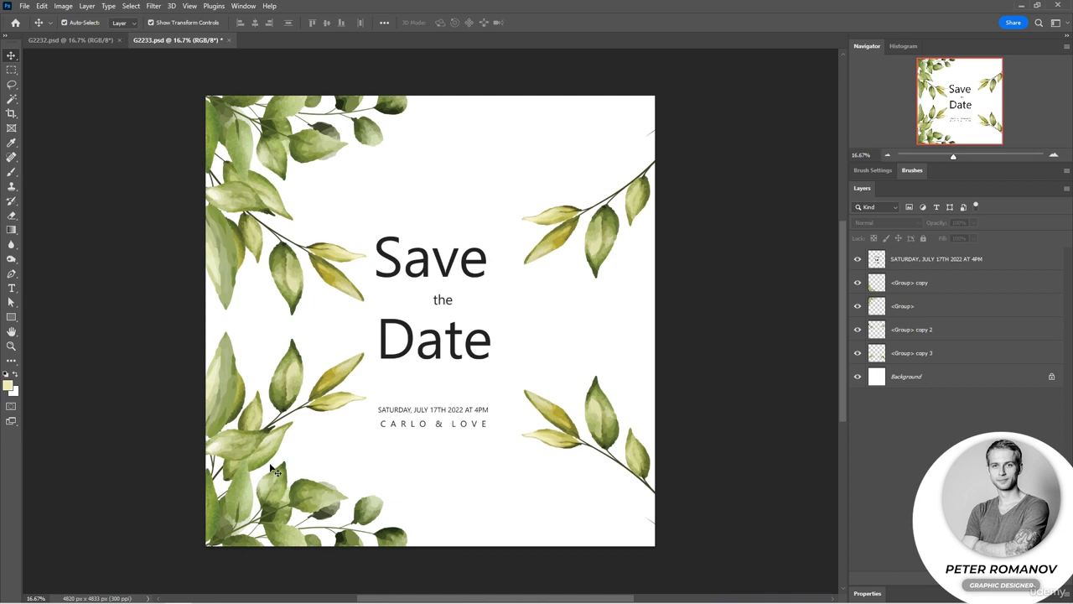
# Duplicate the lower-left leaf layer from G2233.psd into the Untitled-1 document and switch to that document.
pyautogui.click(284, 496)
pyautogui.click(91, 6)
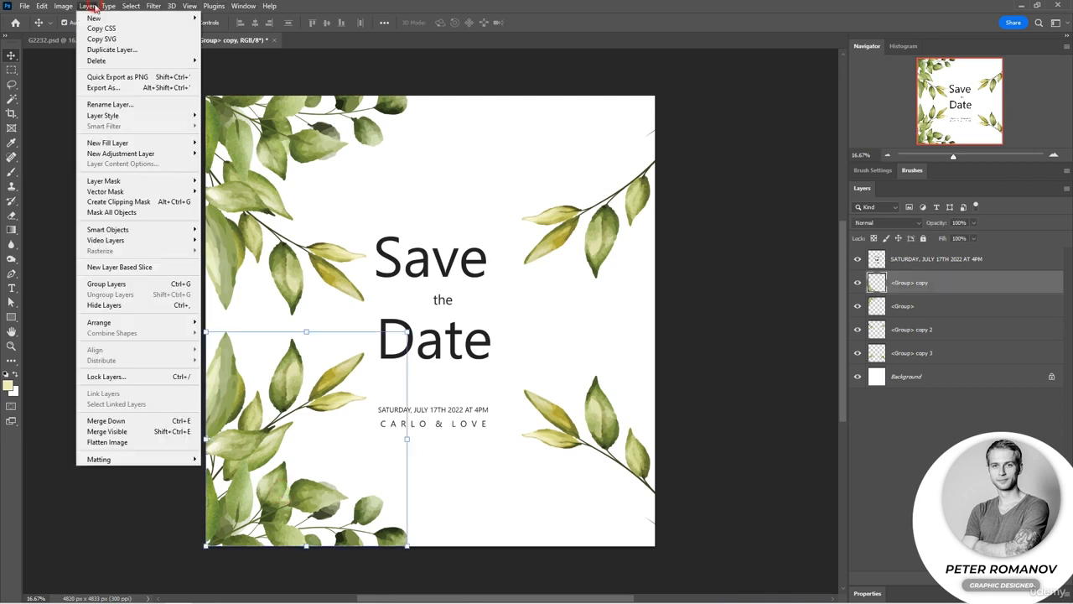
pyautogui.click(112, 50)
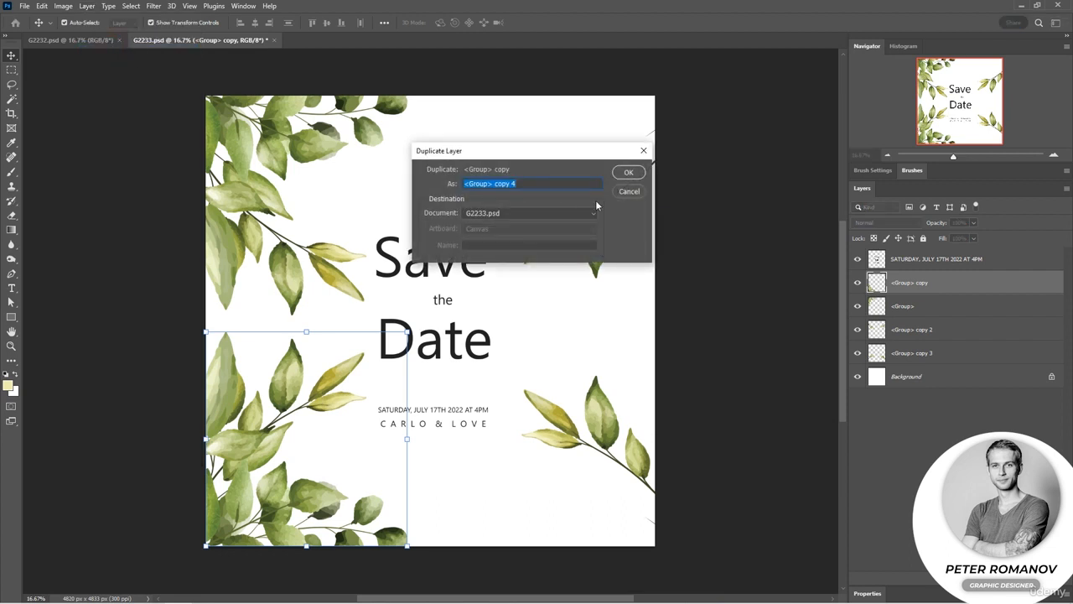
pyautogui.click(532, 216)
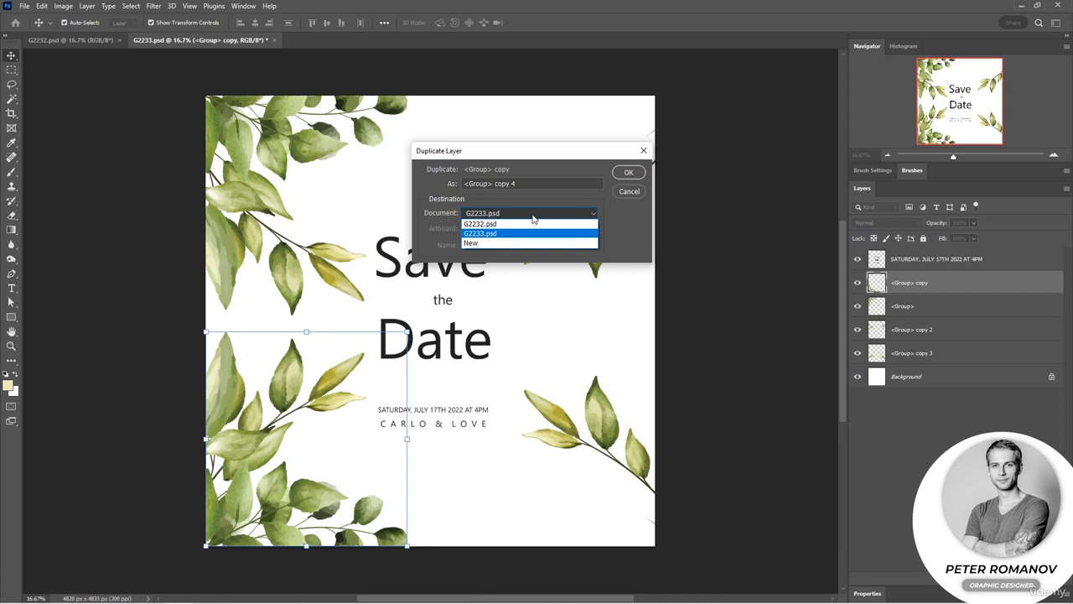
pyautogui.click(533, 215)
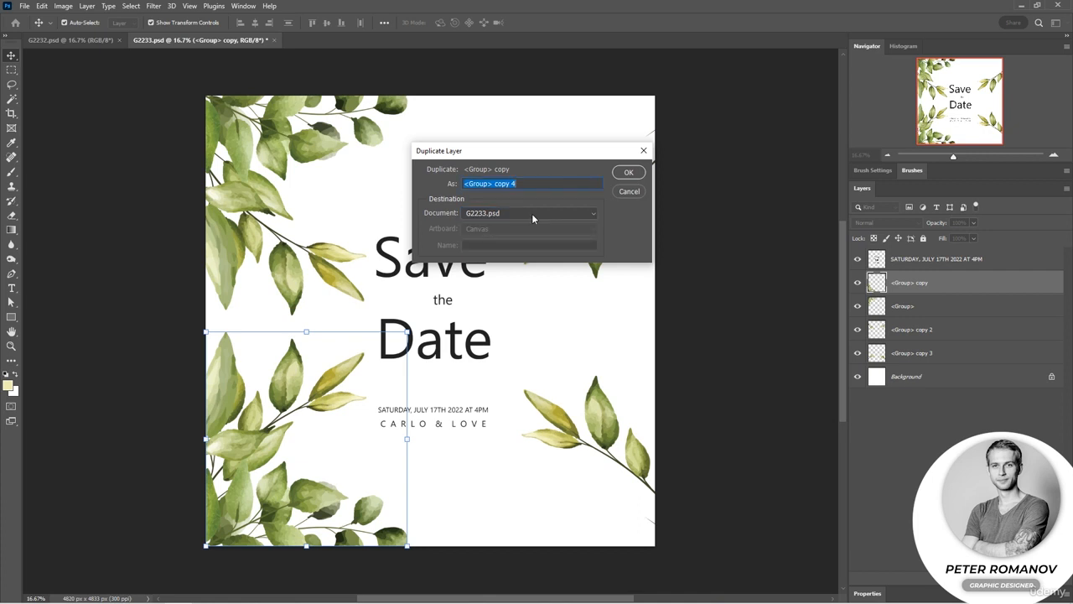
pyautogui.click(532, 213)
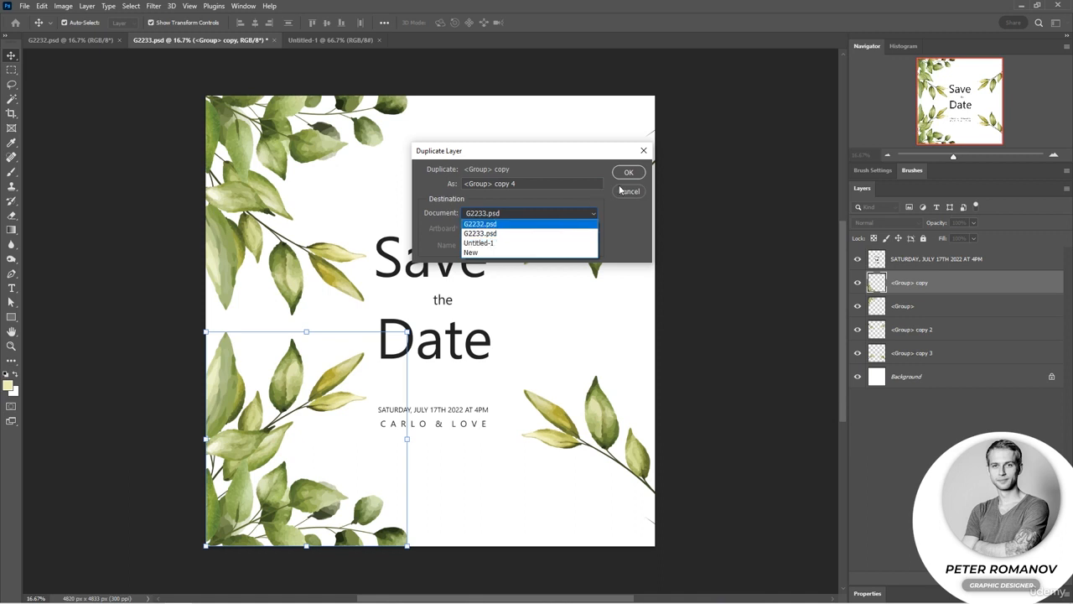
pyautogui.click(523, 245)
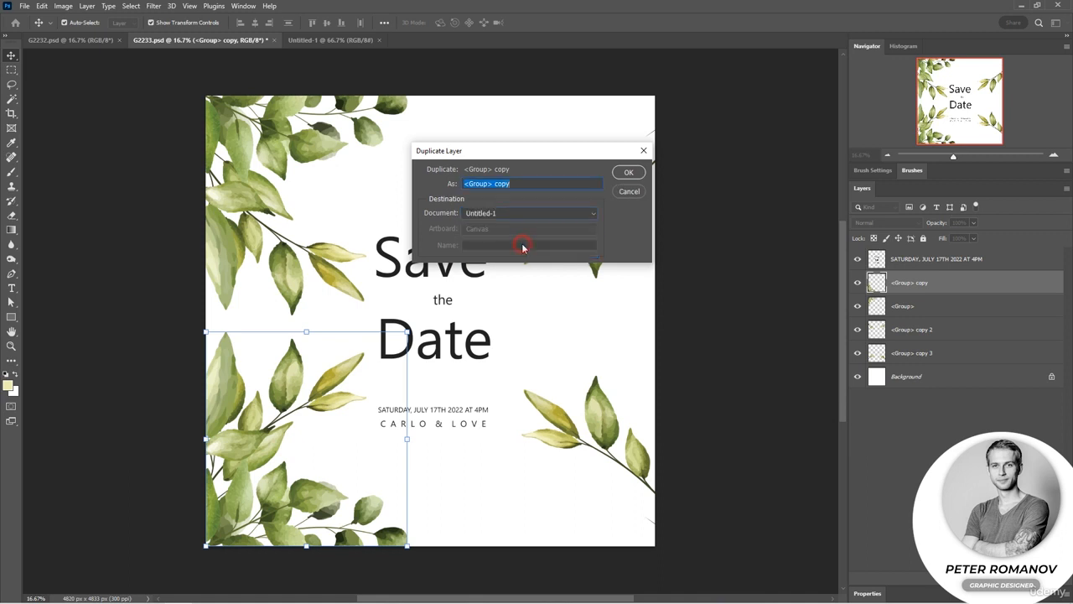
pyautogui.click(629, 173)
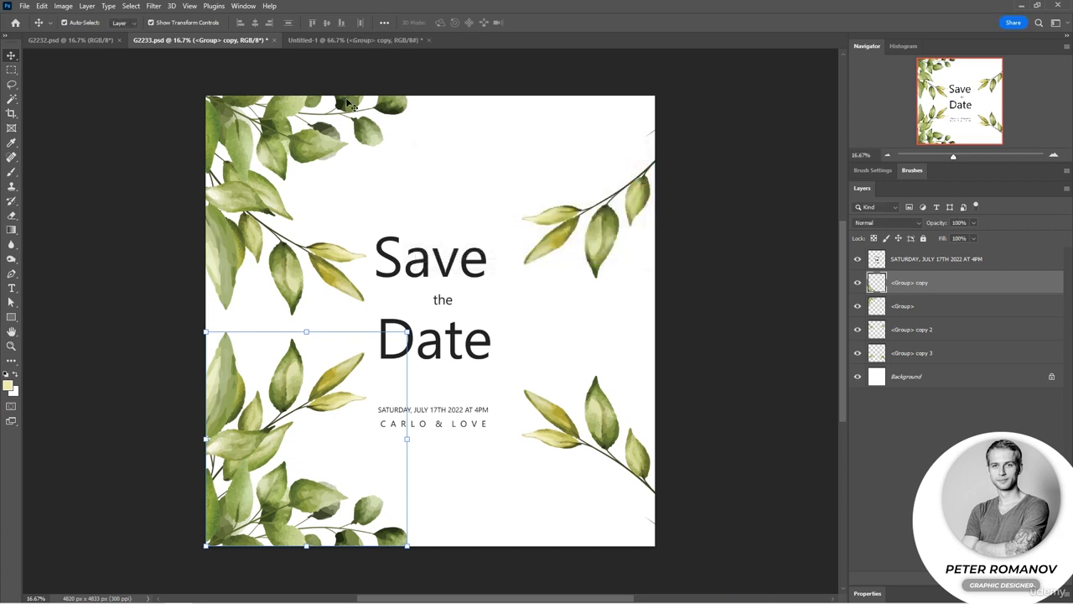
pyautogui.click(400, 42)
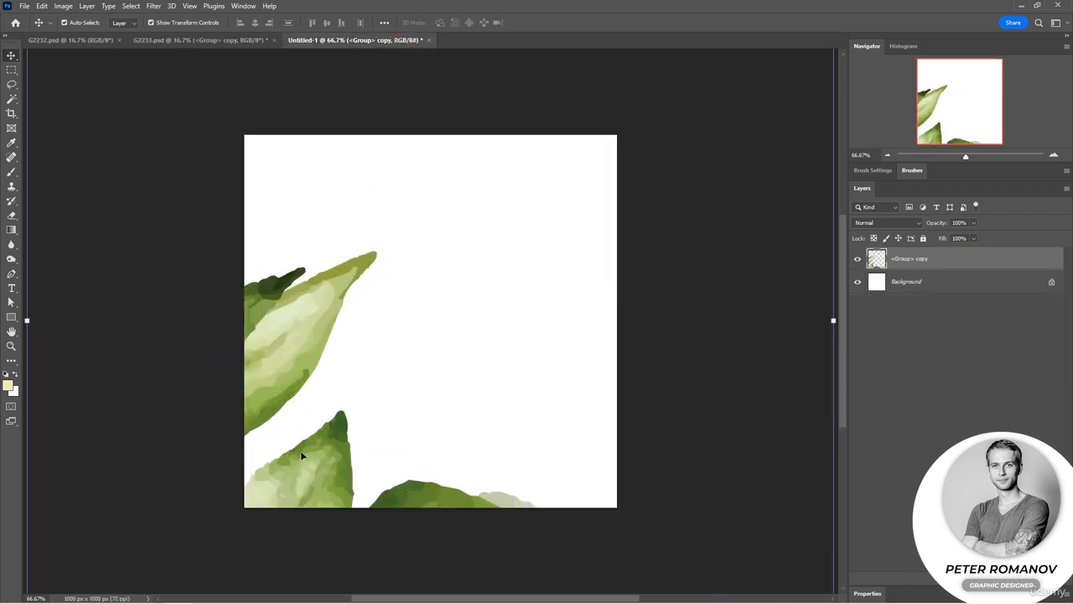
# Scale the leaf copy down to fit the Untitled-1 canvas and place it in the lower-left corner.
pyautogui.moveTo(311, 469); pyautogui.dragTo(327, 445)
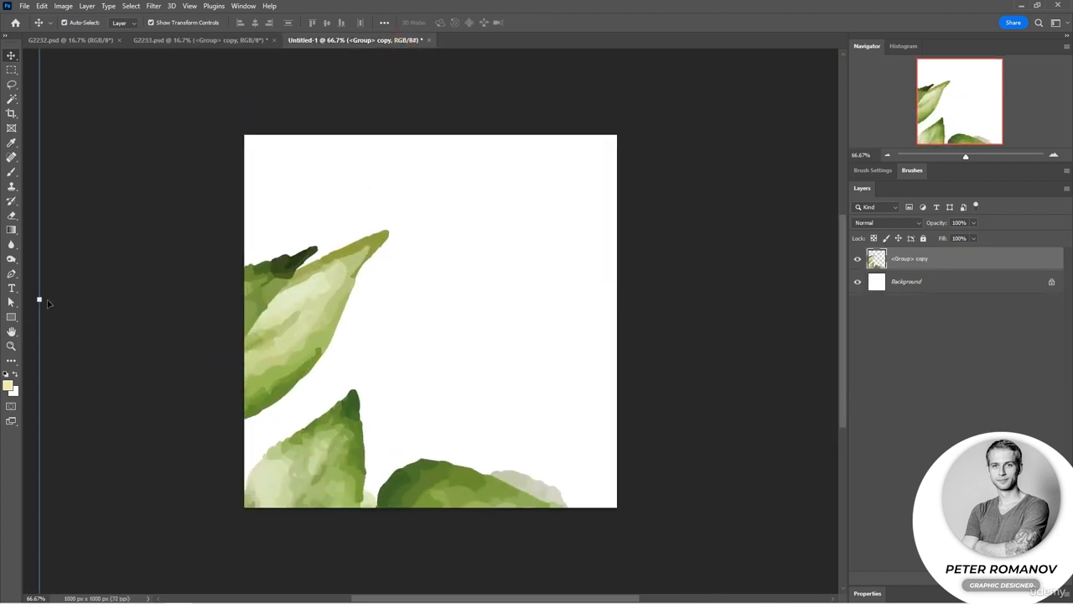
pyautogui.moveTo(39, 299); pyautogui.dragTo(255, 300)
pyautogui.moveTo(311, 408); pyautogui.dragTo(308, 417)
pyautogui.moveTo(308, 415); pyautogui.dragTo(314, 417)
pyautogui.press('Return')
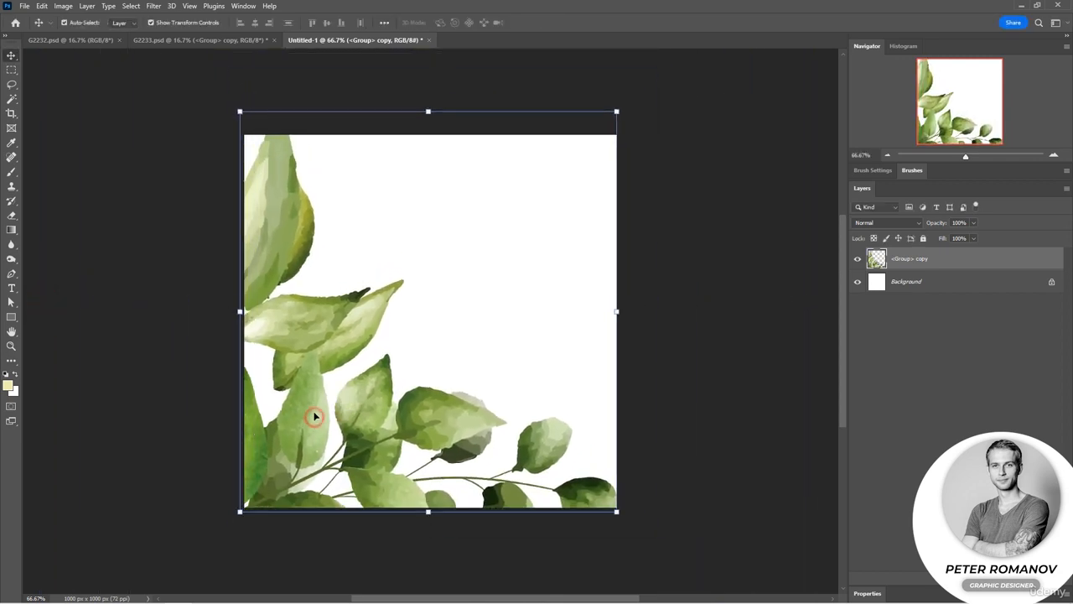
pyautogui.moveTo(625, 518); pyautogui.dragTo(586, 479)
pyautogui.moveTo(421, 399); pyautogui.dragTo(428, 424)
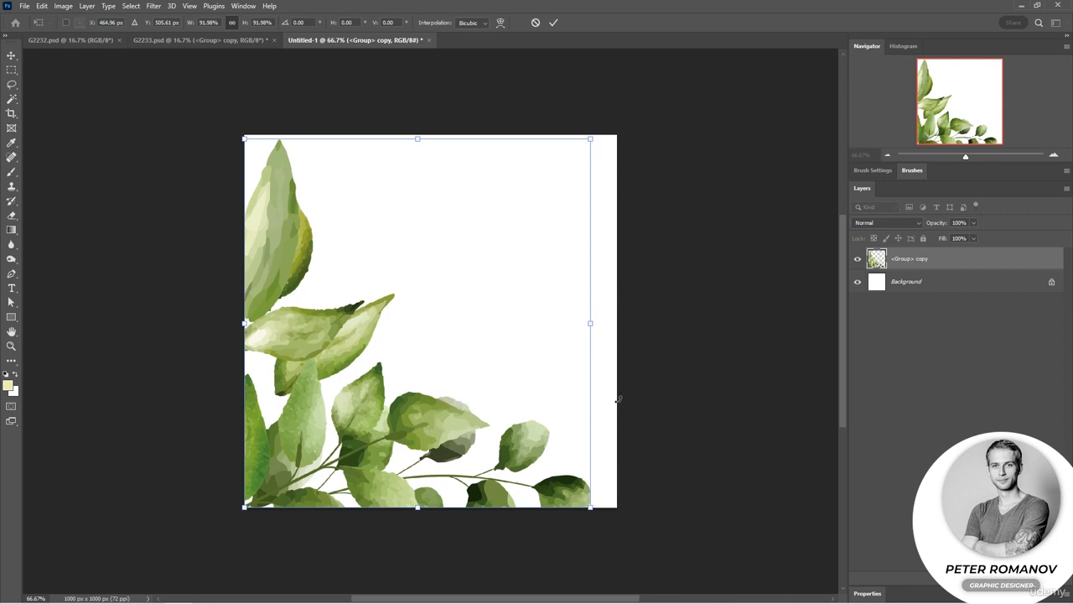
pyautogui.click(709, 377)
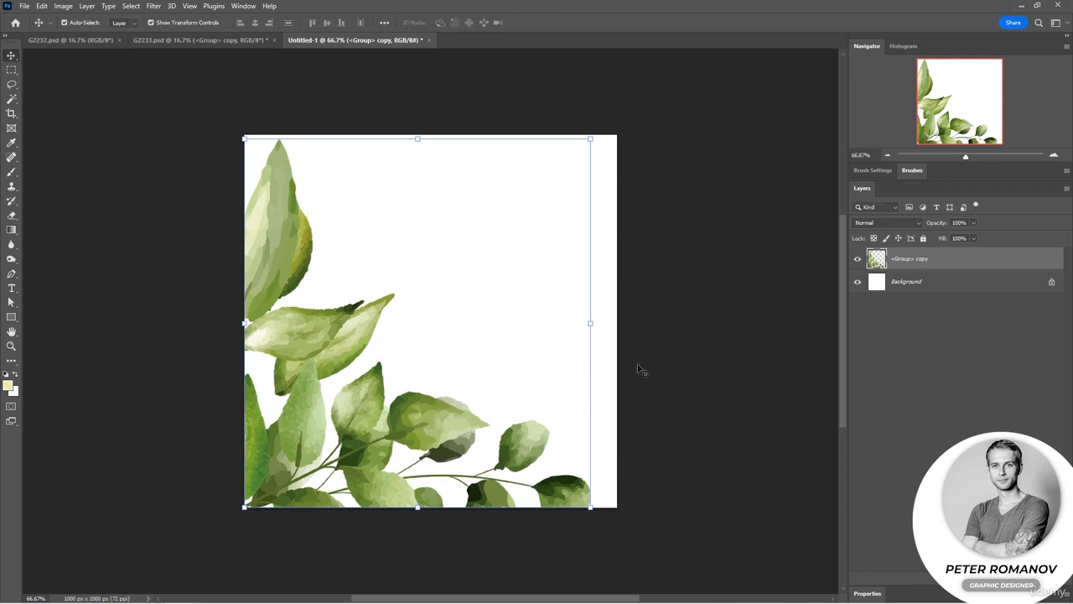
pyautogui.click(87, 6)
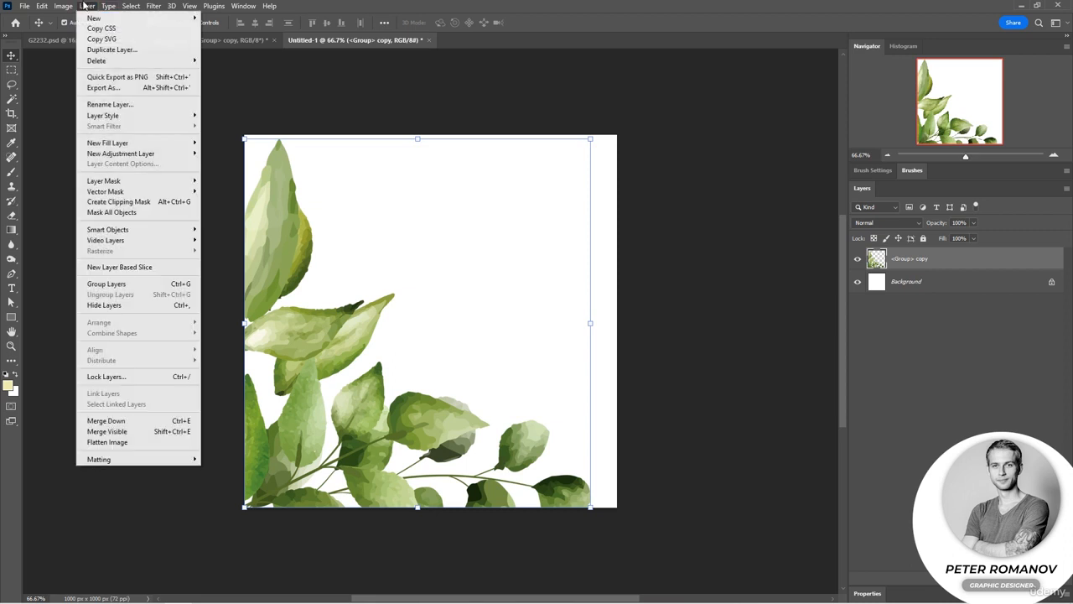
pyautogui.click(112, 49)
pyautogui.click(531, 213)
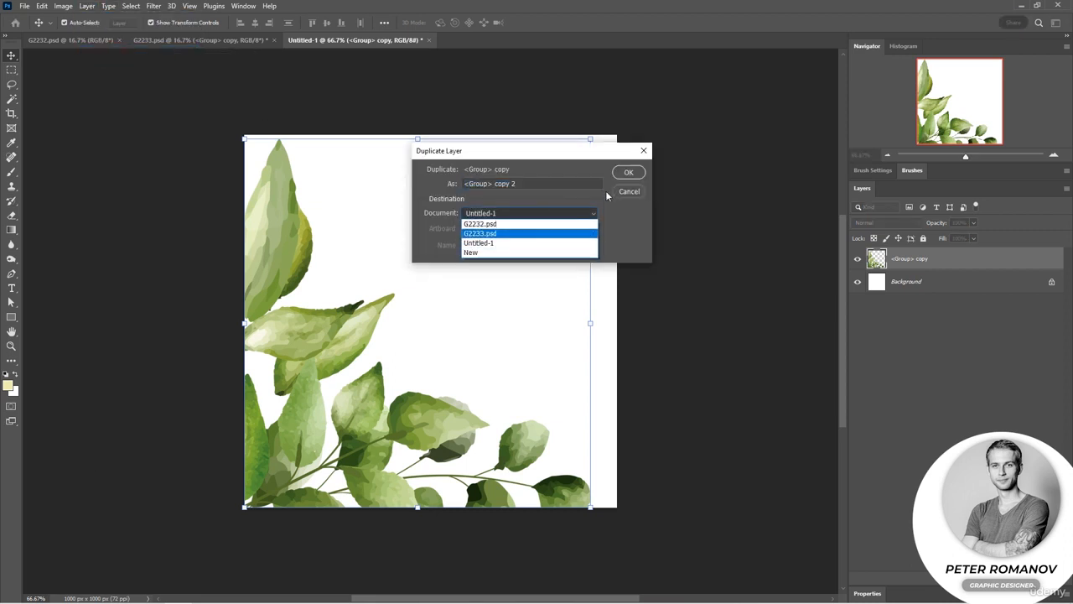
pyautogui.click(627, 173)
pyautogui.click(631, 196)
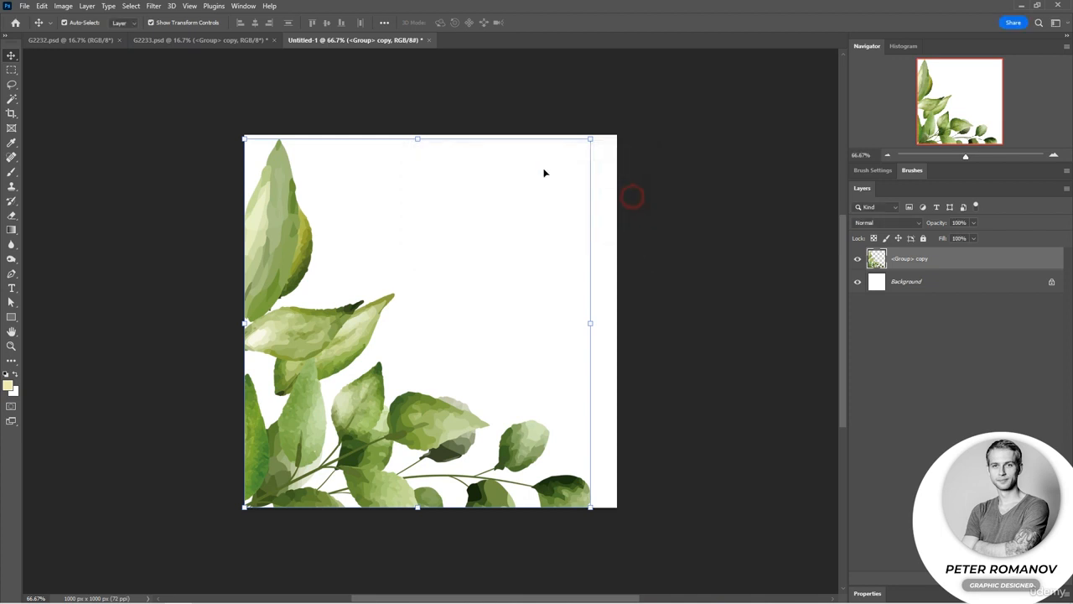
# View the finished G2232.psd card for reference, and add a new layer just above the Background in G2233.psd.
pyautogui.click(223, 46)
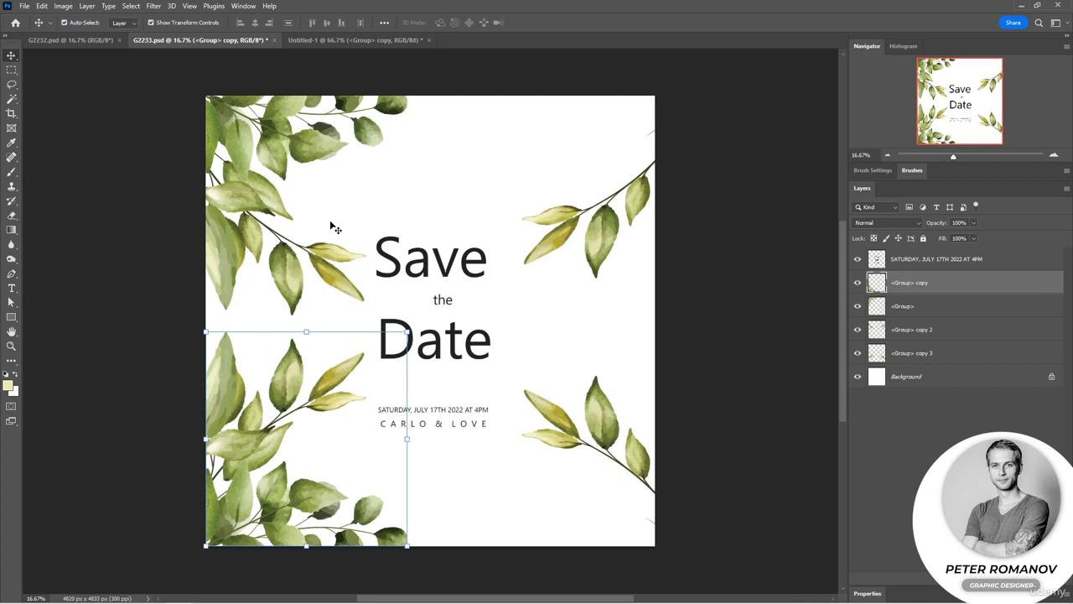
pyautogui.click(686, 439)
pyautogui.click(75, 40)
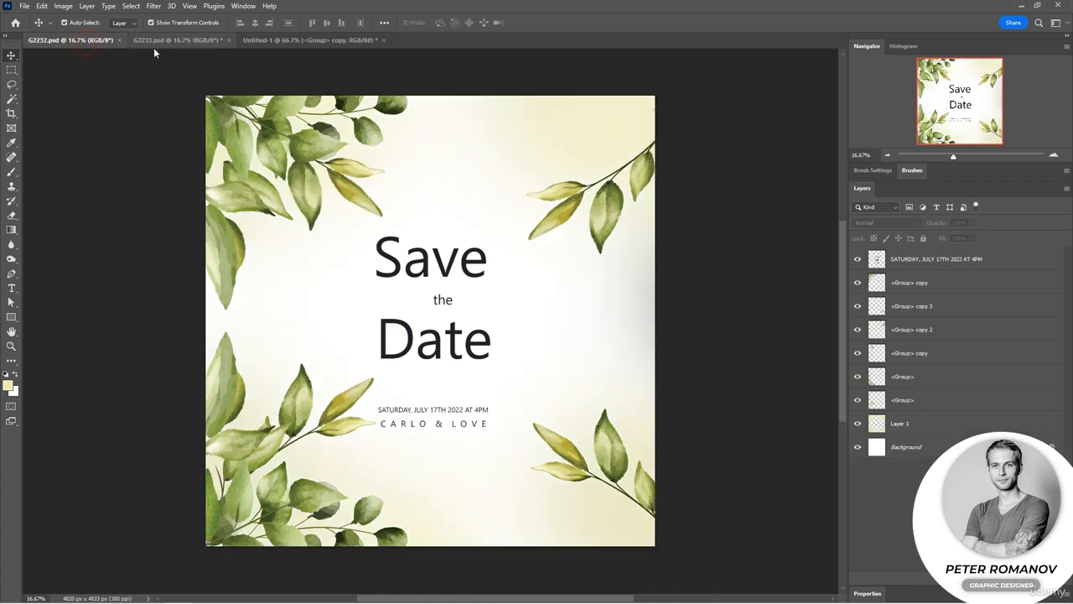
pyautogui.click(176, 41)
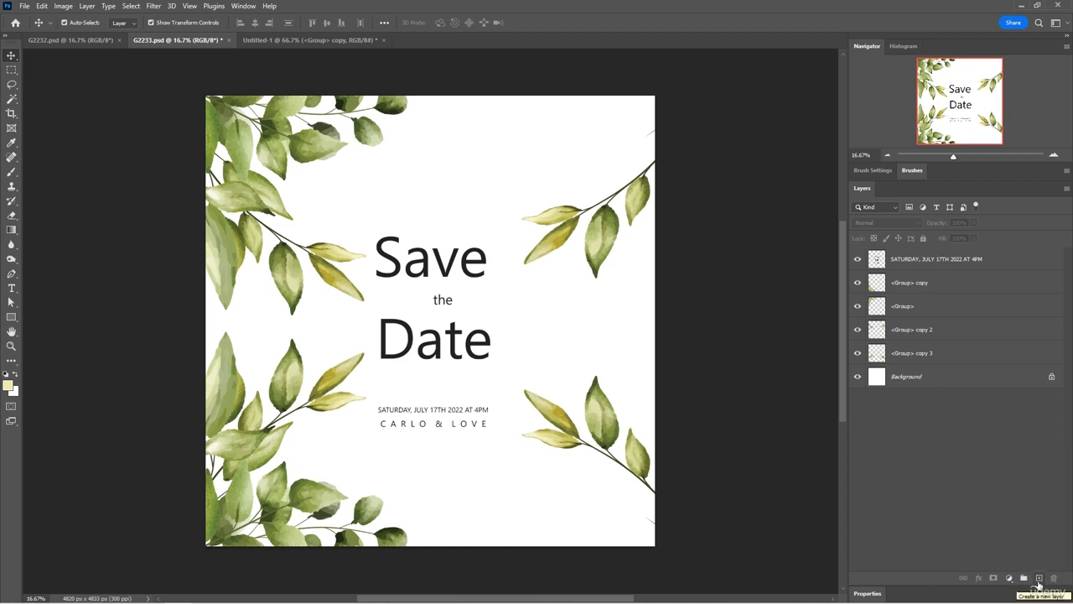
pyautogui.click(1039, 578)
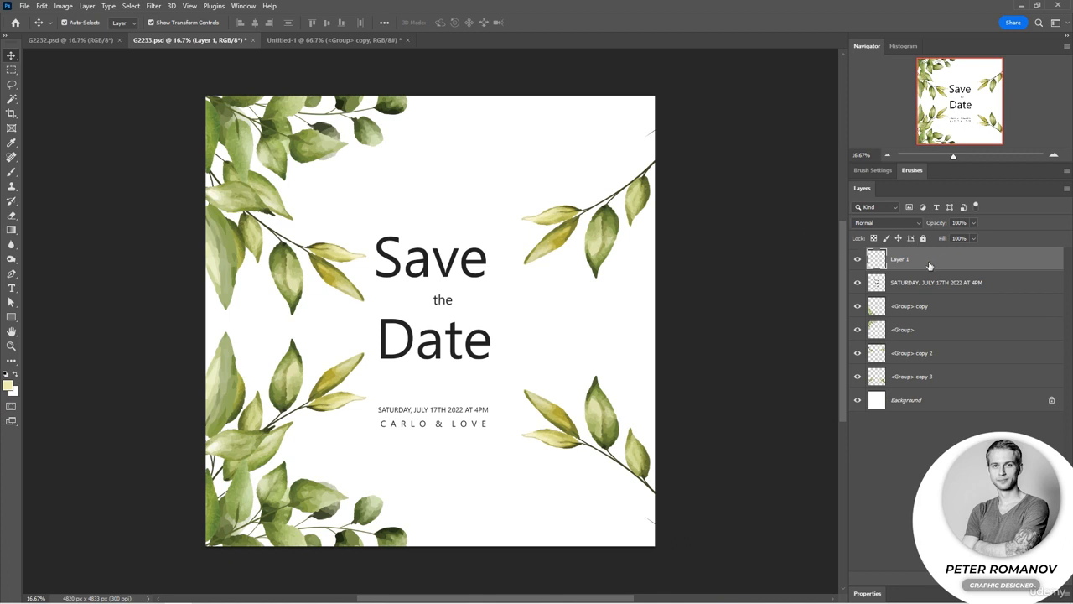
pyautogui.moveTo(929, 266); pyautogui.dragTo(944, 380)
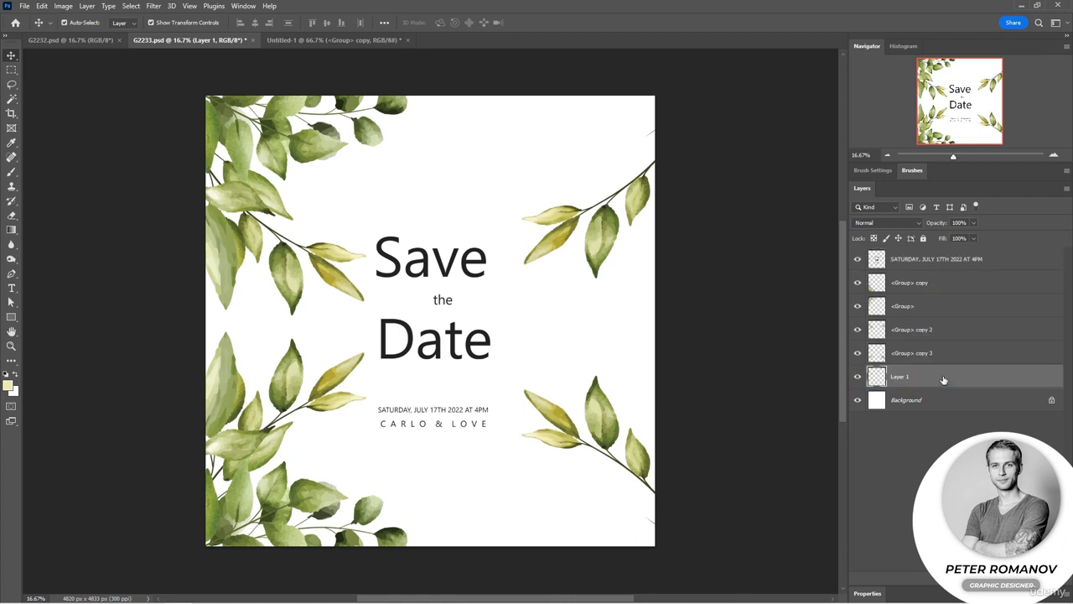
pyautogui.click(935, 431)
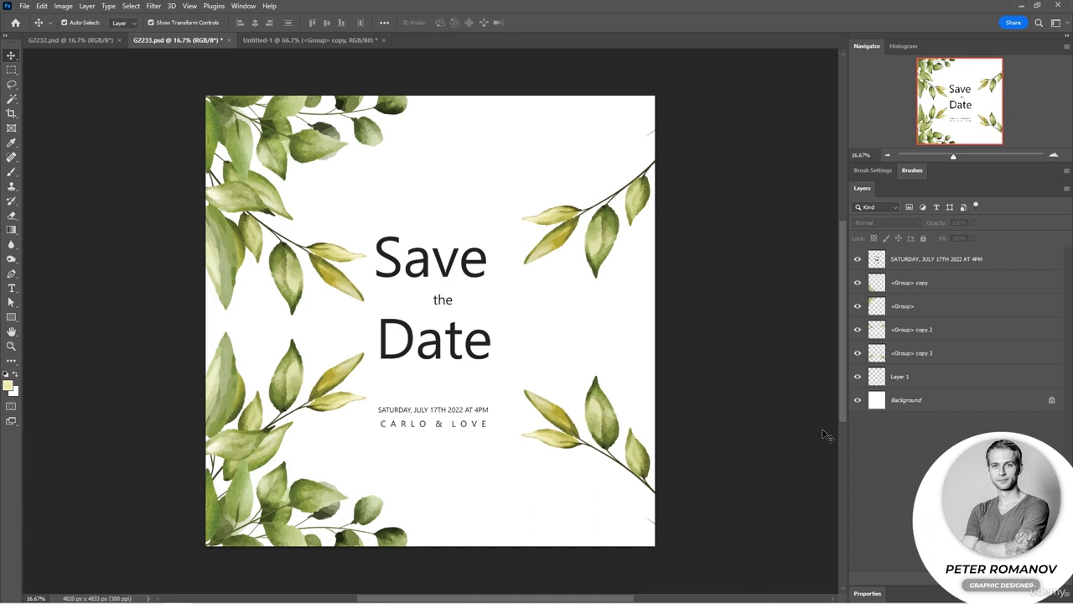
# Sample the green of the upper-left branch's leaf as the foreground colour and activate Layer 1 for the Brush tool.
pyautogui.click(12, 142)
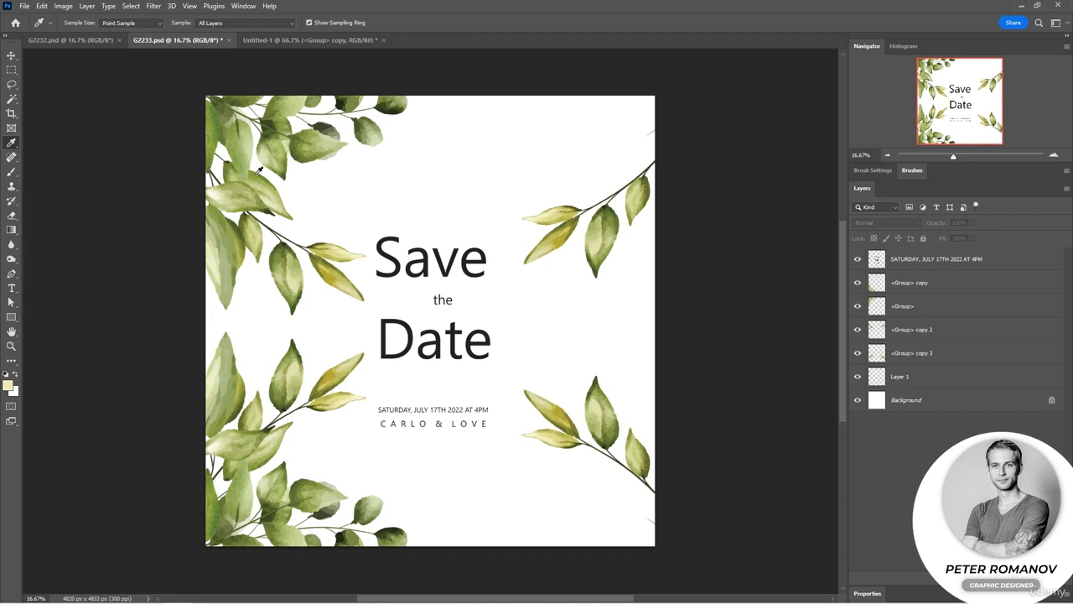
pyautogui.click(297, 264)
pyautogui.click(12, 172)
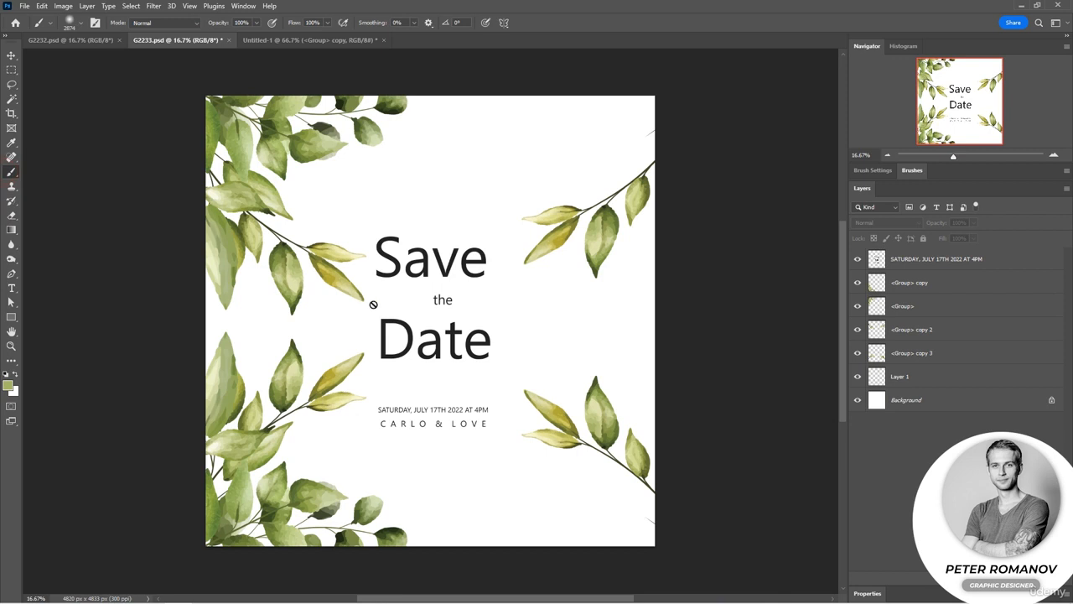
pyautogui.click(917, 377)
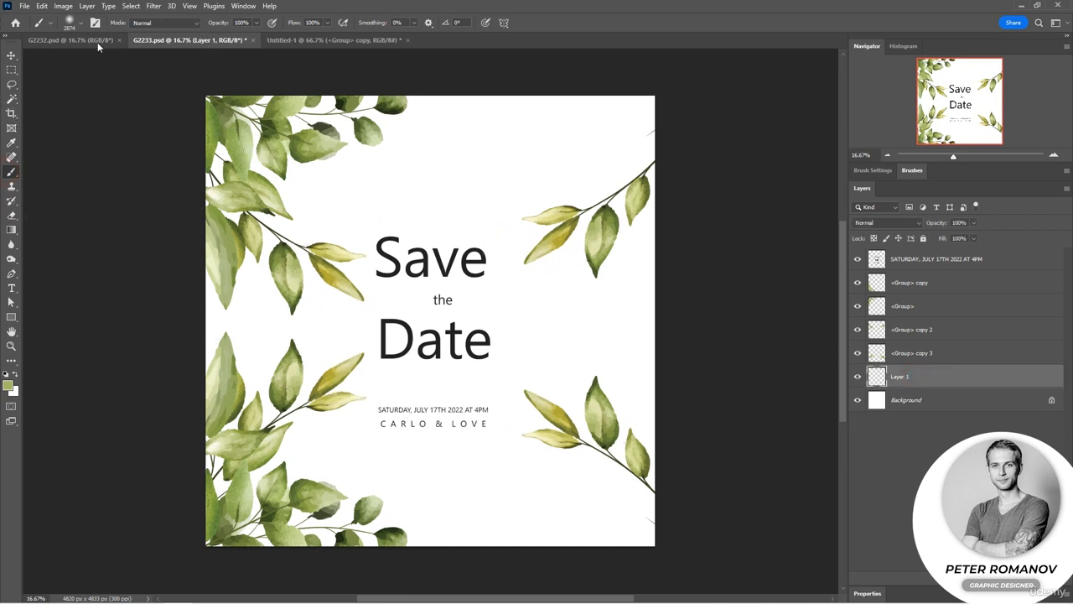
# Paint a faint green glow at the middle of the card's right edge with the Soft Round brush at 2874 px, 0% hardness.
pyautogui.click(81, 23)
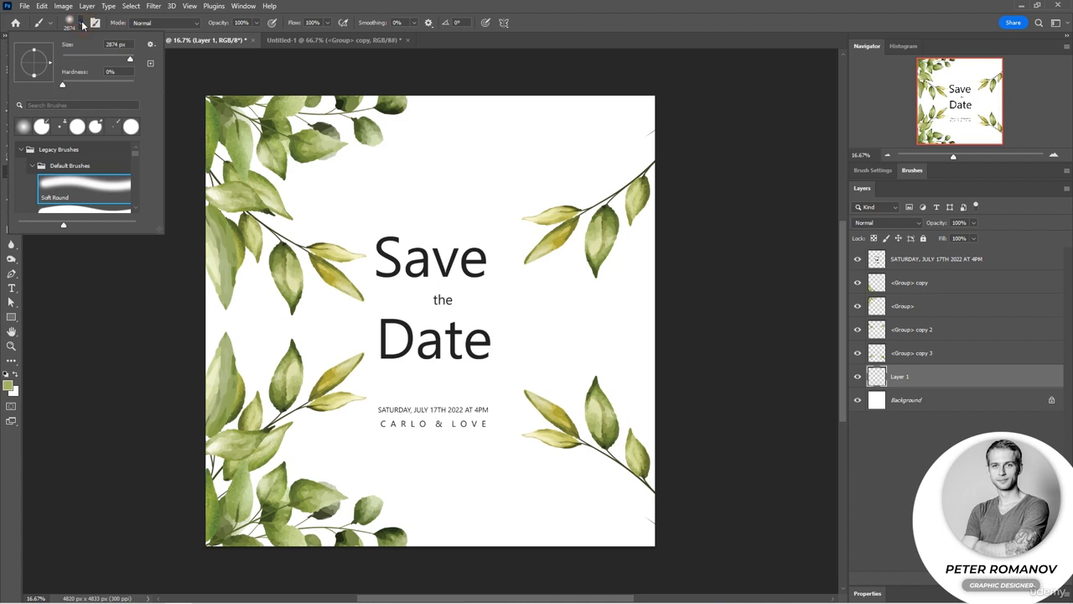
pyautogui.scroll(-2, 86, 183)
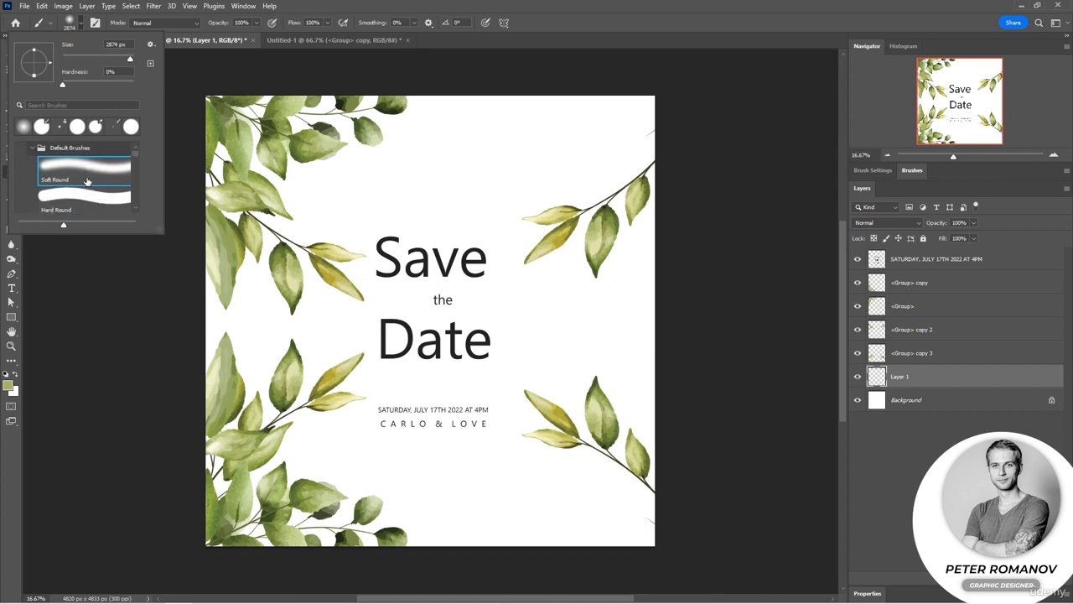
pyautogui.moveTo(159, 228)
pyautogui.mouseDown()
pyautogui.moveTo(159, 267)
pyautogui.moveTo(318, 270)
pyautogui.moveTo(300, 273)
pyautogui.mouseUp()
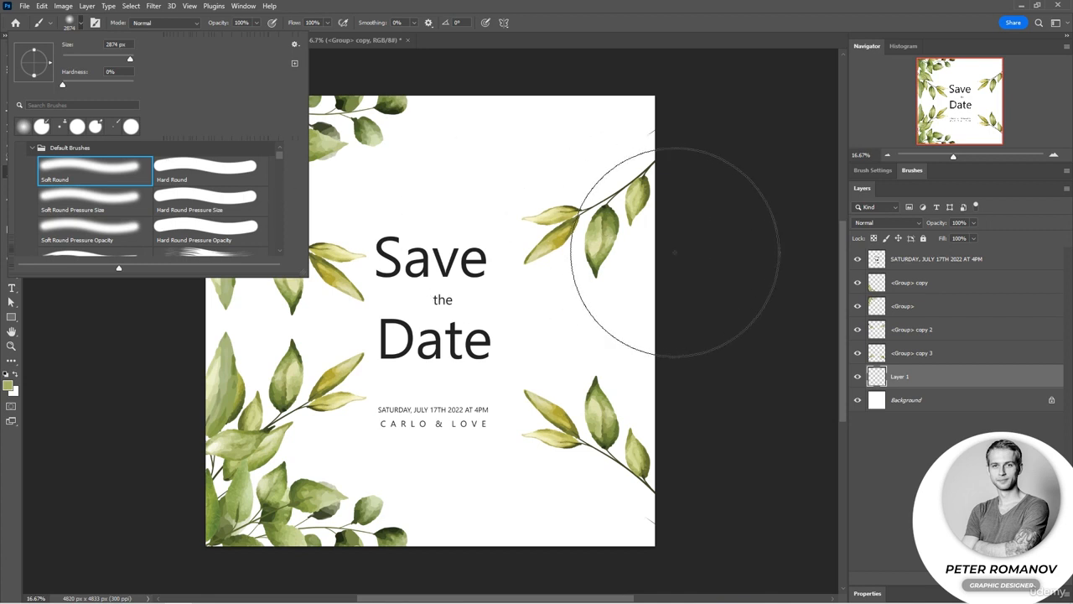
pyautogui.click(757, 290)
pyautogui.click(759, 291)
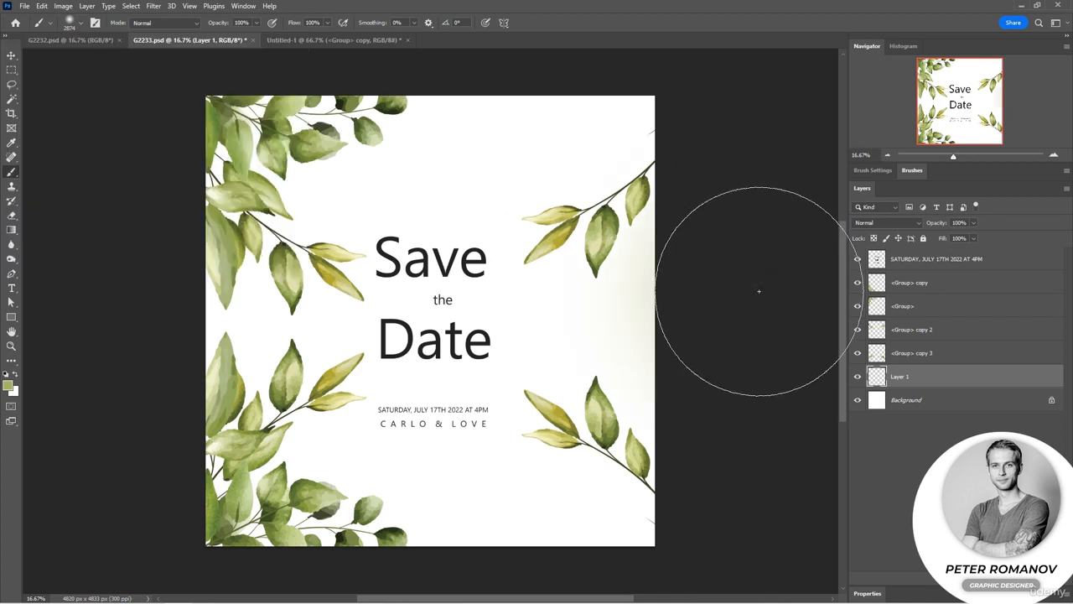
# Dab more green at the card's right edge and adjust the Soft Round brush size to 3100 px.
pyautogui.click(81, 24)
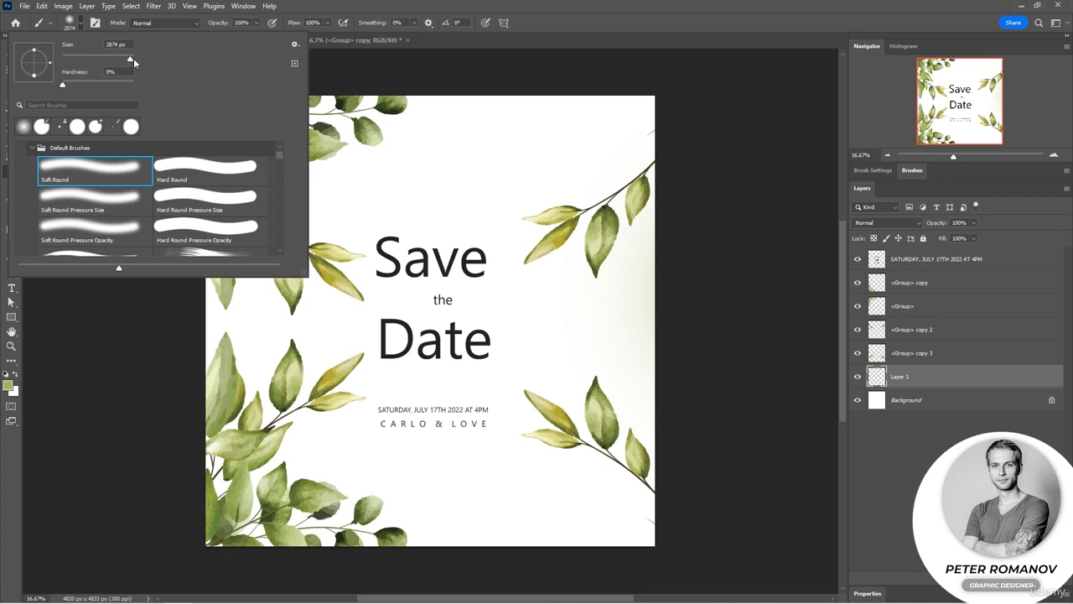
pyautogui.moveTo(130, 59)
pyautogui.mouseDown()
pyautogui.moveTo(81, 59)
pyautogui.moveTo(131, 60)
pyautogui.mouseUp()
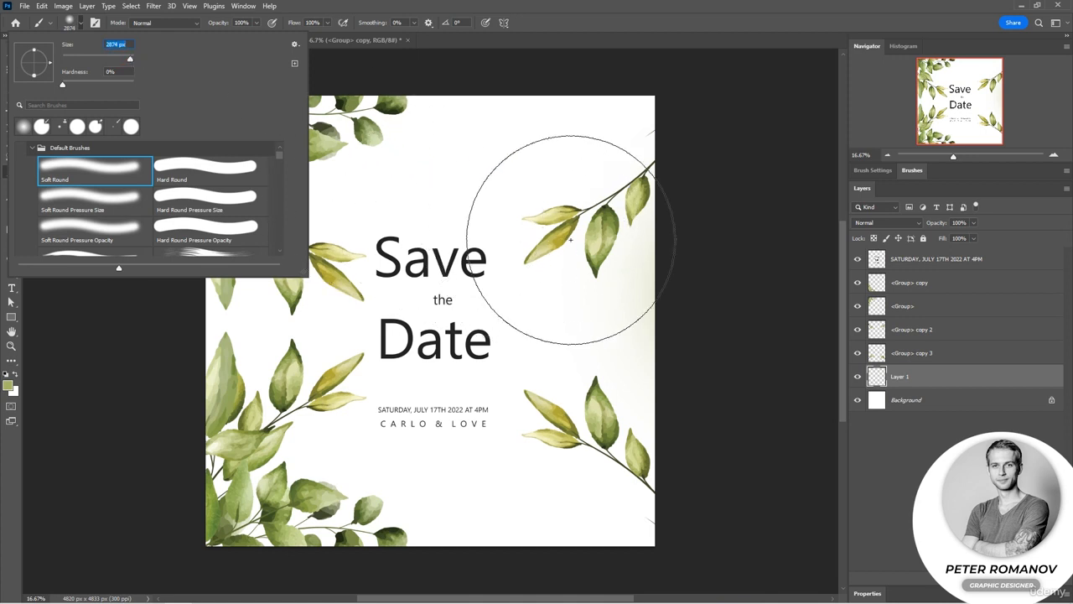
pyautogui.click(789, 280)
pyautogui.moveTo(789, 280); pyautogui.dragTo(679, 270)
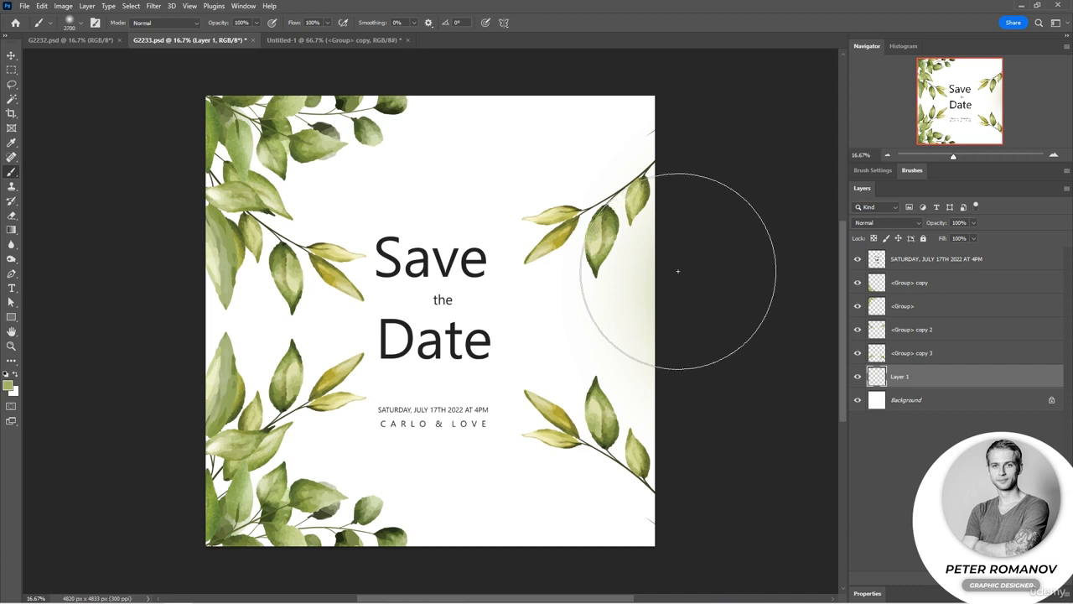
pyautogui.press(']')
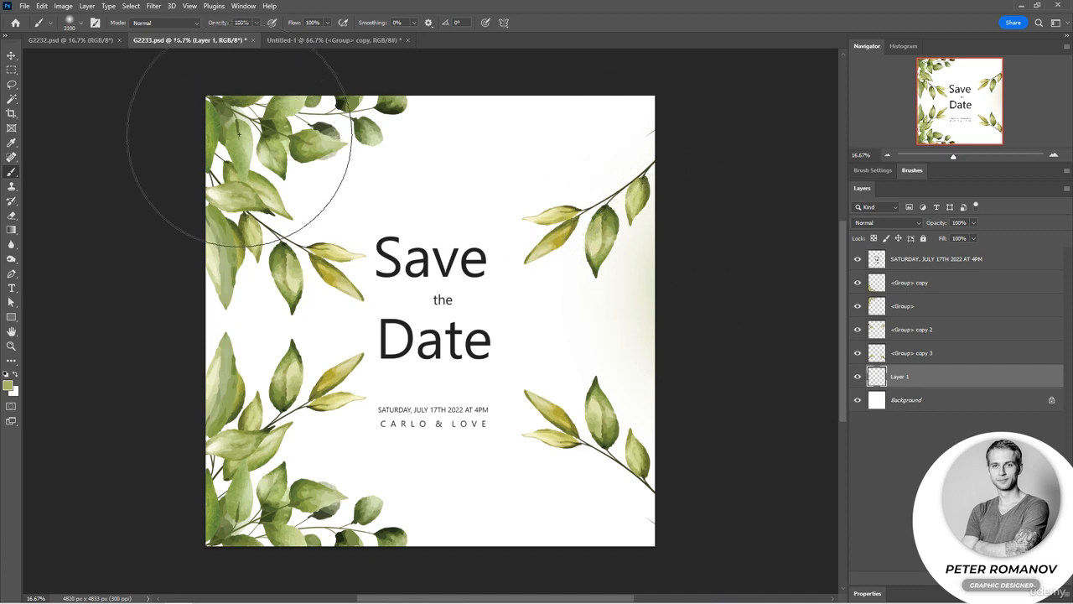
# Paint soft green glows on Layer 1 around the card's left edge, lower-left area, and the lower-right and upper-right corners.
pyautogui.click(234, 121)
pyautogui.moveTo(188, 235); pyautogui.dragTo(172, 280)
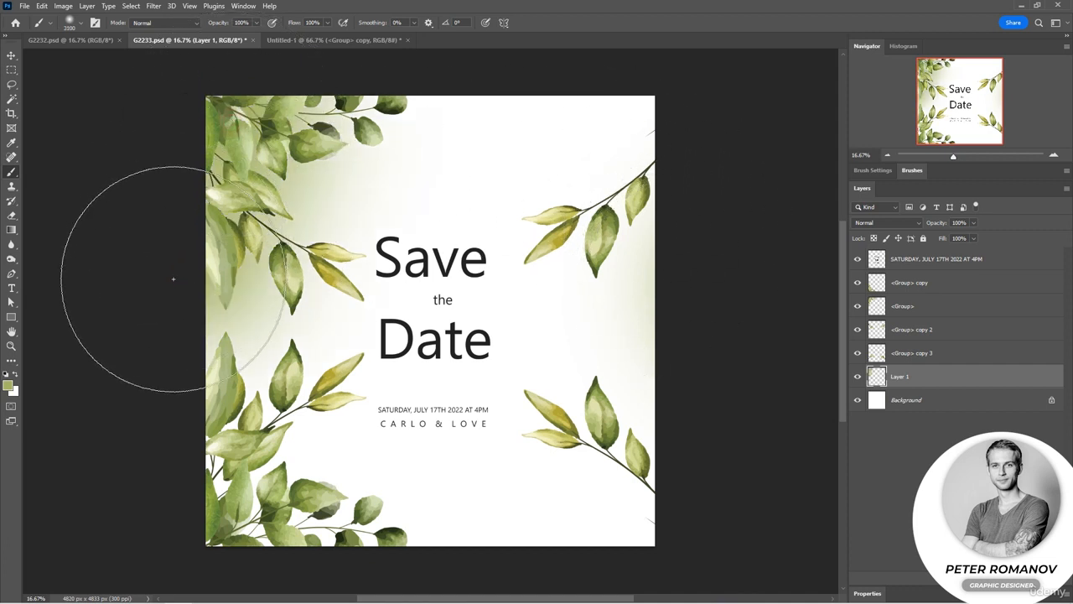
pyautogui.click(202, 474)
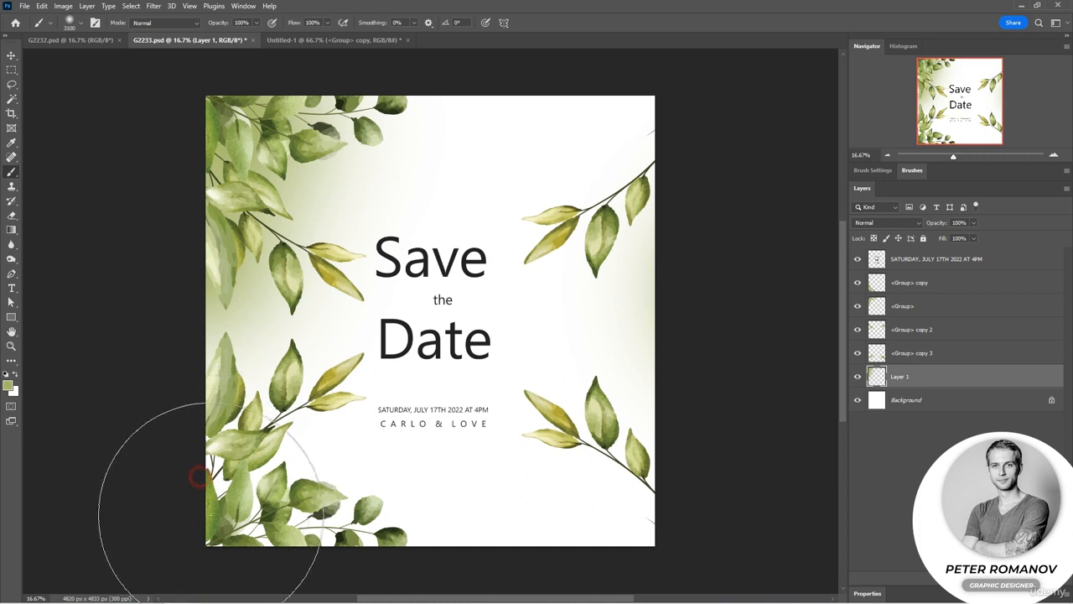
pyautogui.click(309, 546)
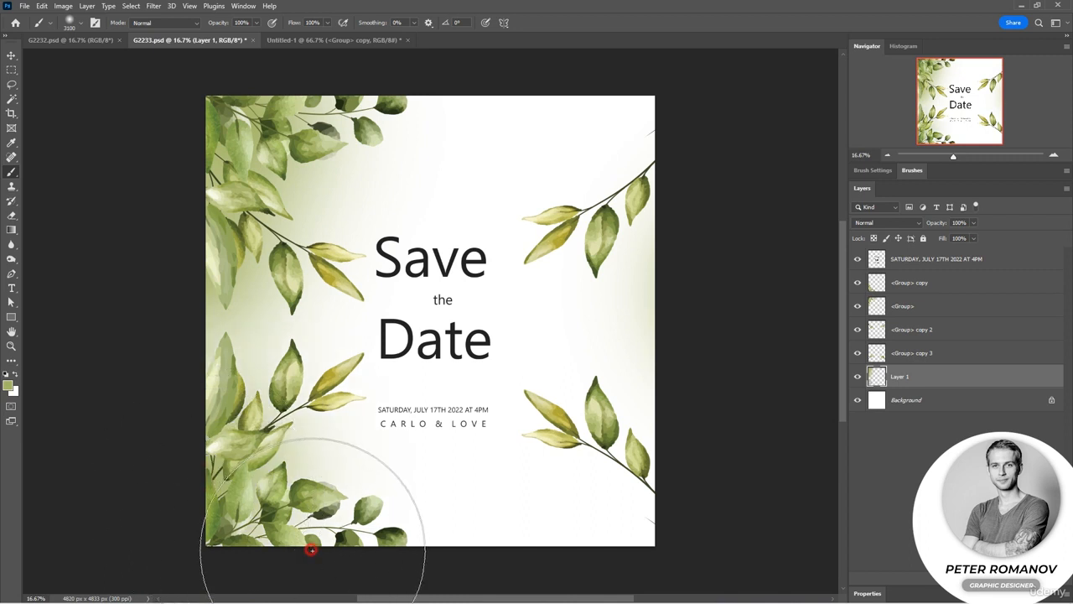
pyautogui.click(680, 560)
pyautogui.moveTo(702, 139); pyautogui.dragTo(591, 84)
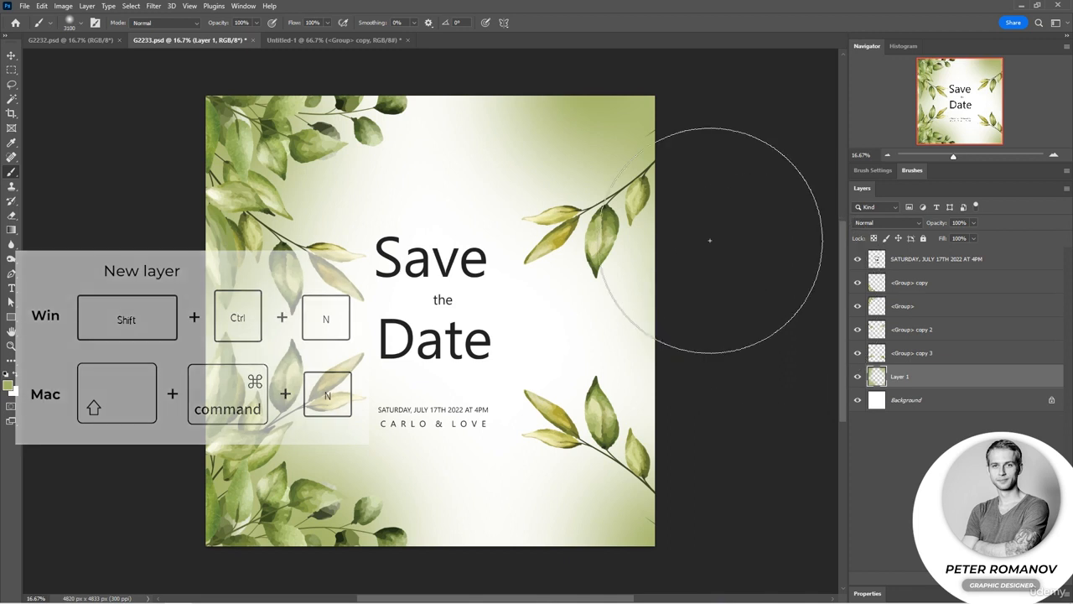
# Add a new empty layer directly above Layer 1 with the default layer options.
pyautogui.click(88, 7)
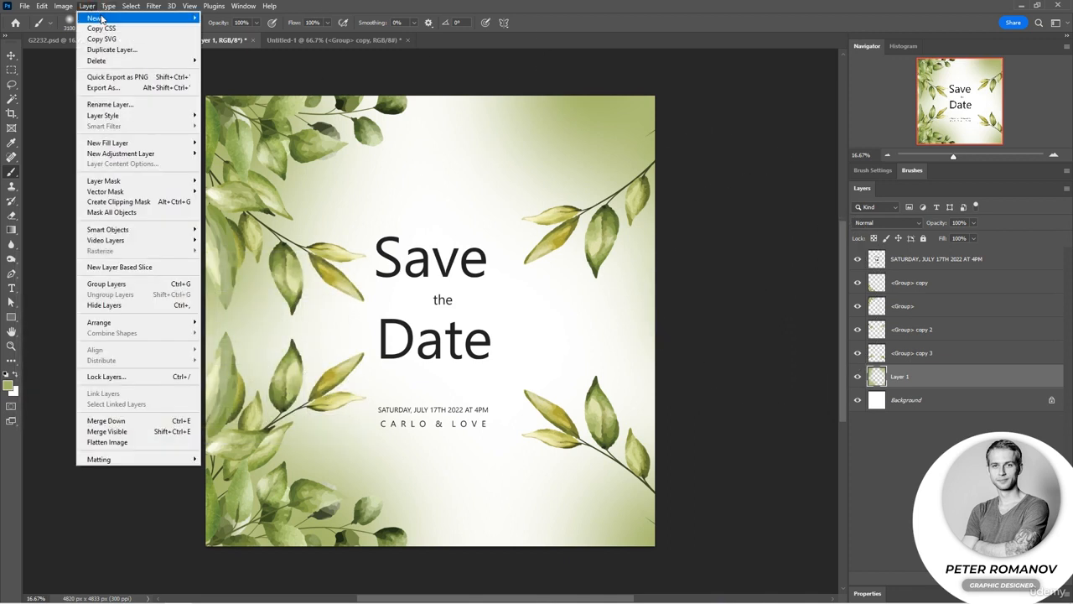
pyautogui.moveTo(103, 17)
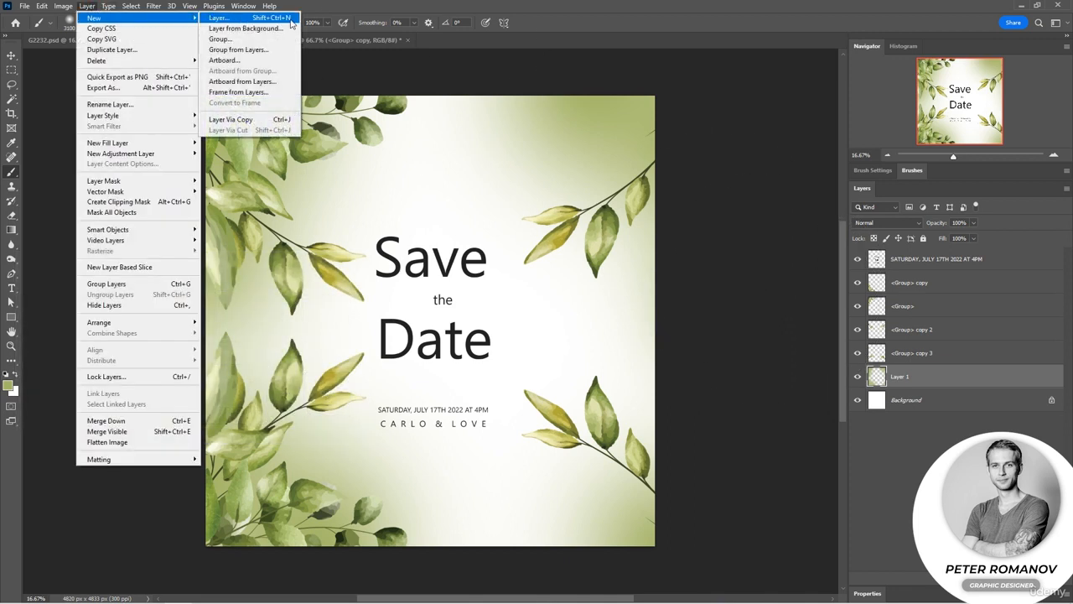
pyautogui.click(252, 18)
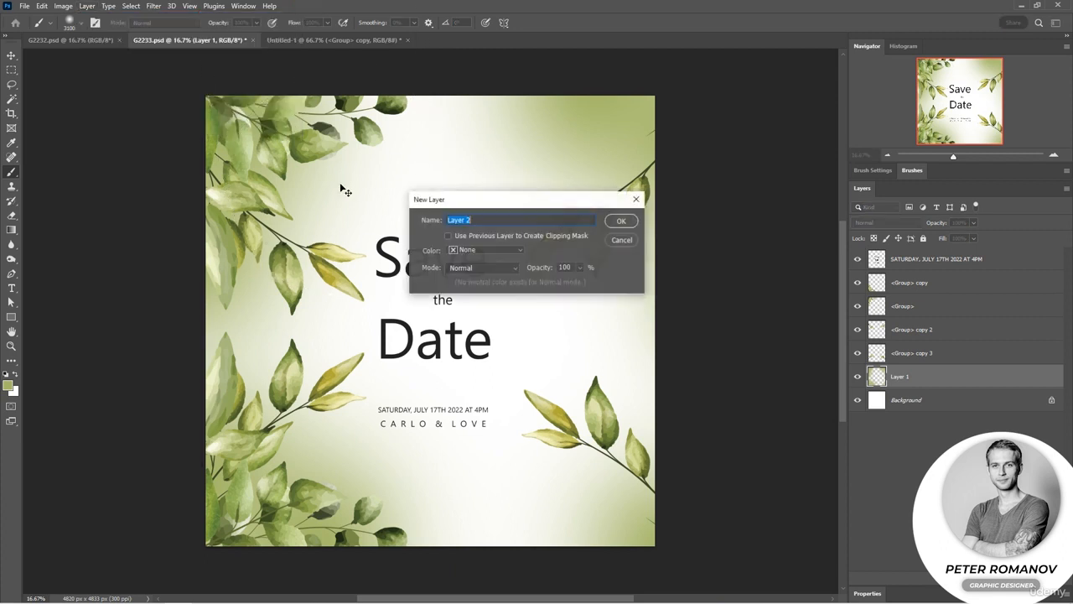
pyautogui.click(622, 224)
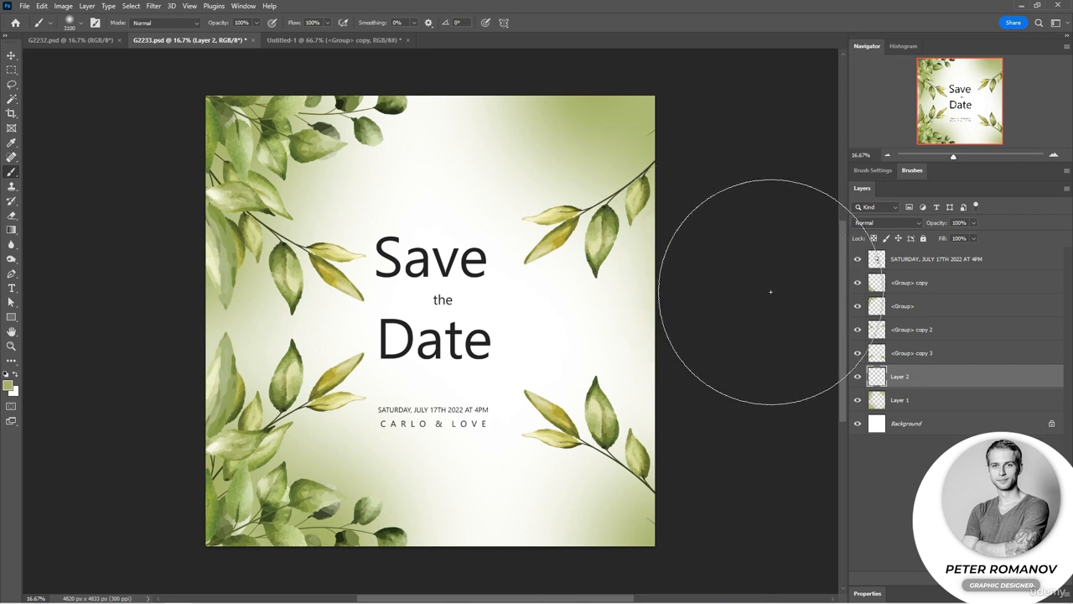
# Sample the pale yellow of the small leaf beside the date line as the foreground colour for the Brush tool.
pyautogui.click(11, 143)
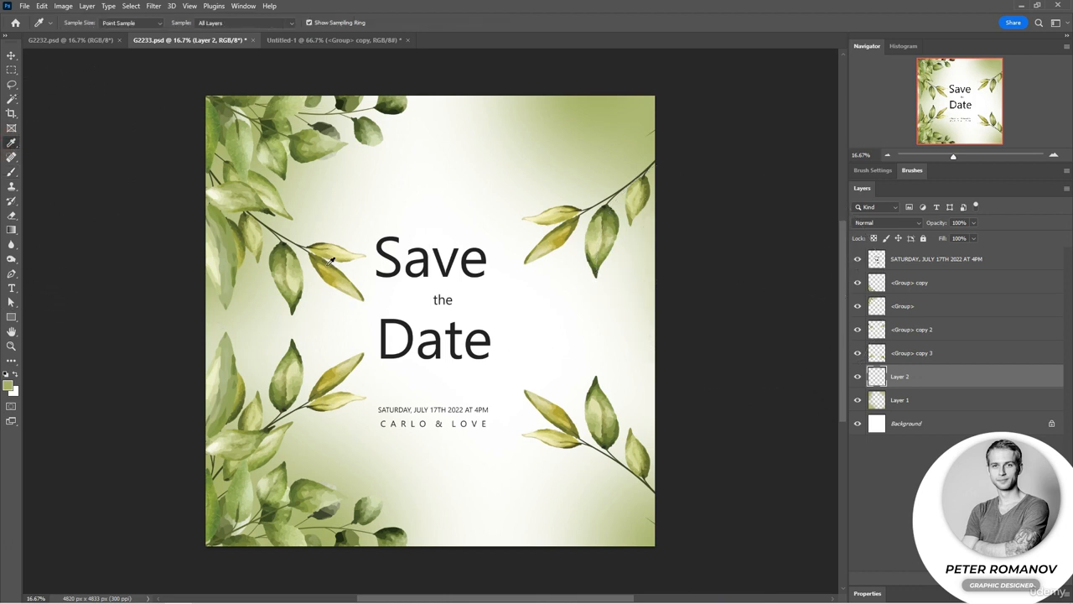
pyautogui.click(350, 400)
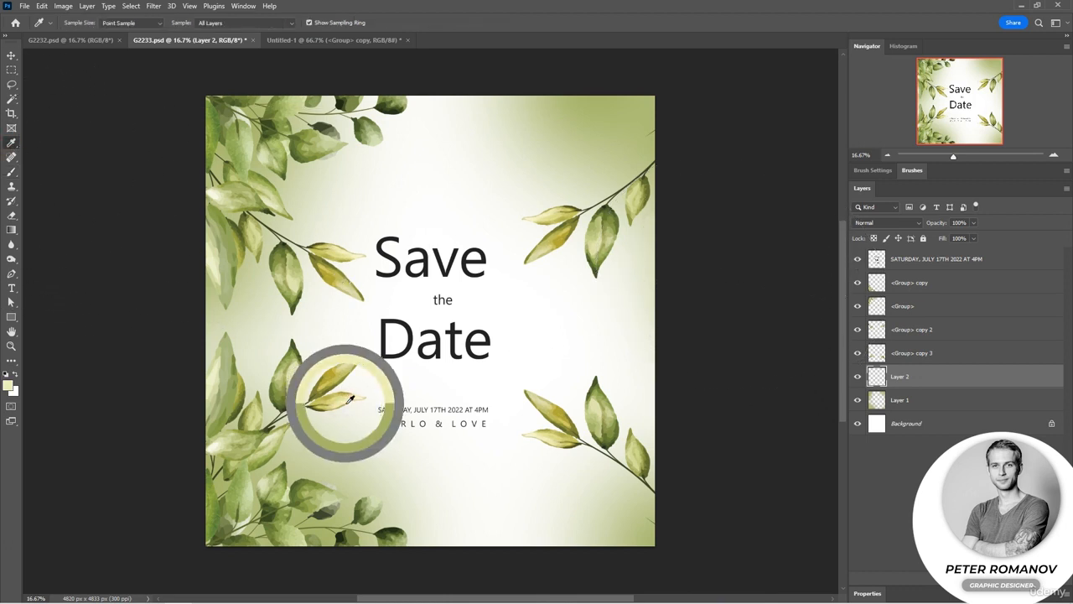
pyautogui.click(12, 171)
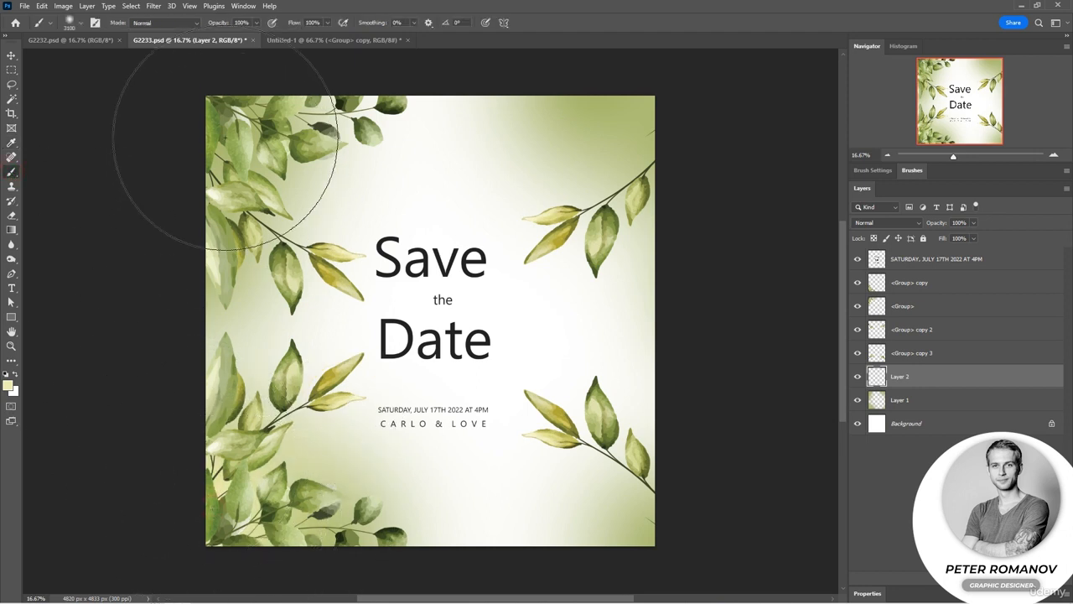
# Paint soft pale yellow glows on Layer 2 at the card's upper-right and lower-right corners, right edge and bottom edge.
pyautogui.click(664, 105)
pyautogui.click(656, 518)
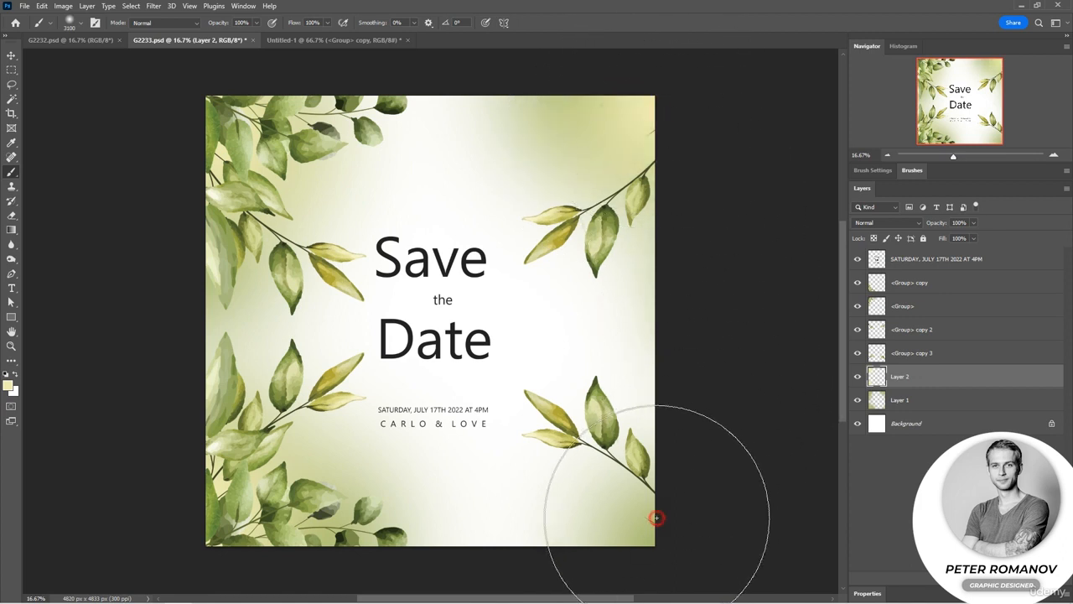
pyautogui.click(697, 304)
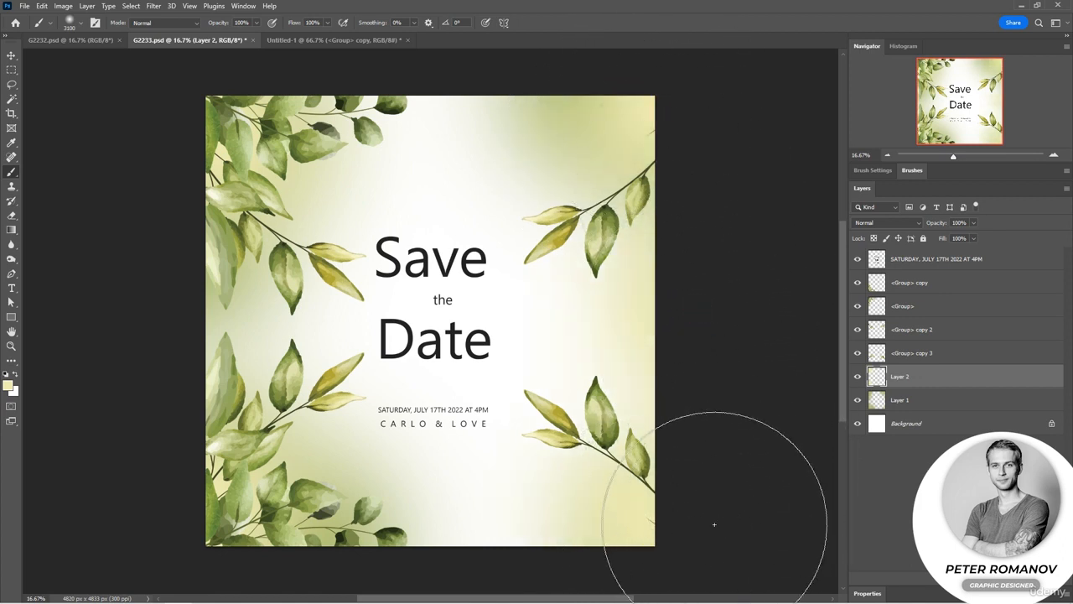
pyautogui.click(475, 540)
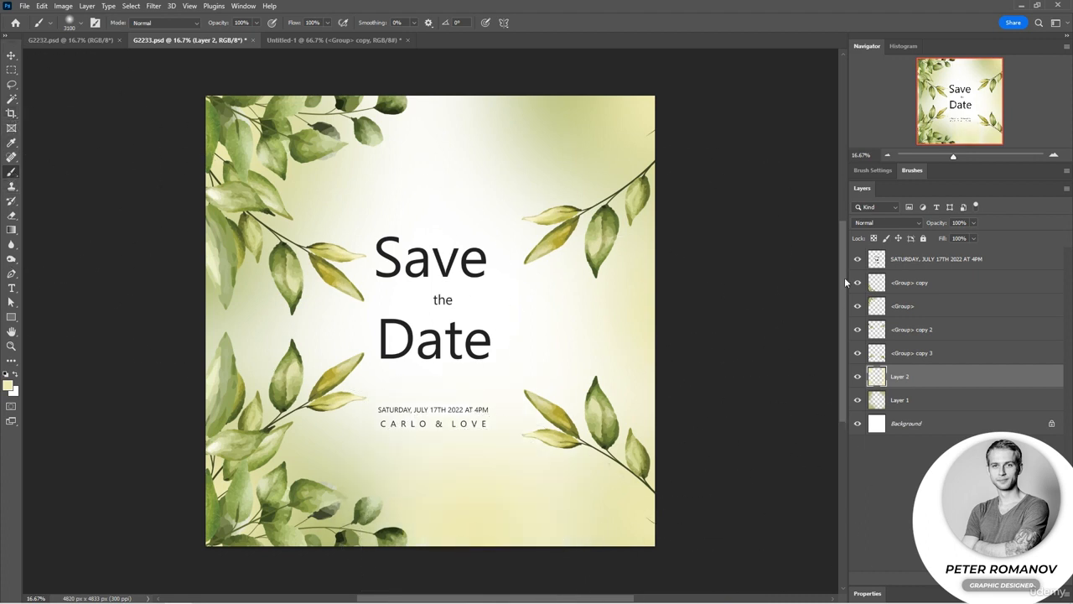
# Reduce the opacity of Layer 2 to 58% and of Layer 1 to 70%, and deselect all layers.
pyautogui.click(974, 224)
pyautogui.moveTo(973, 238); pyautogui.dragTo(958, 235)
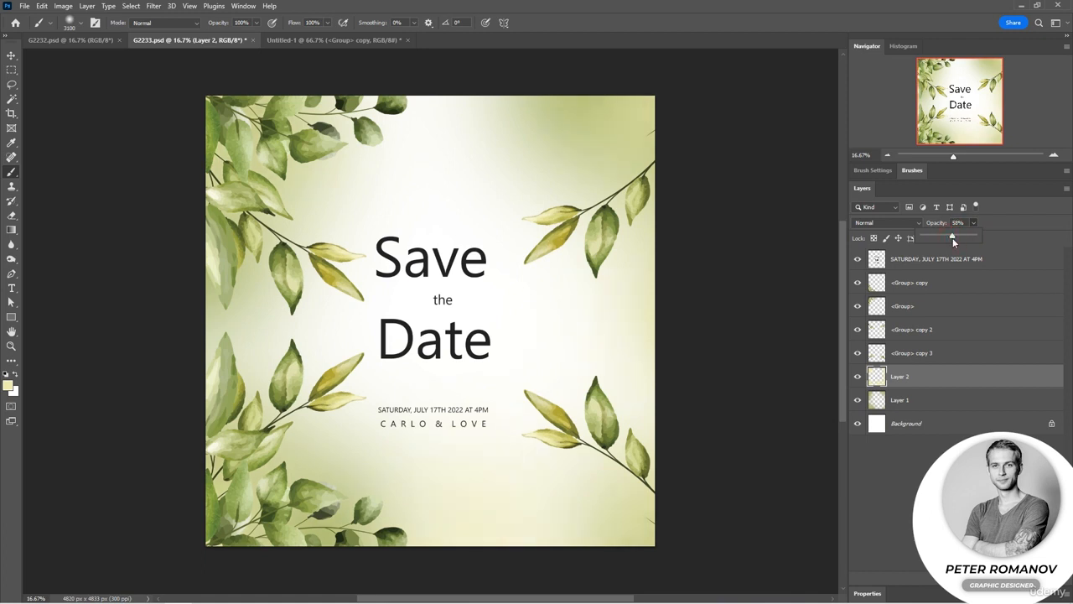
pyautogui.click(946, 399)
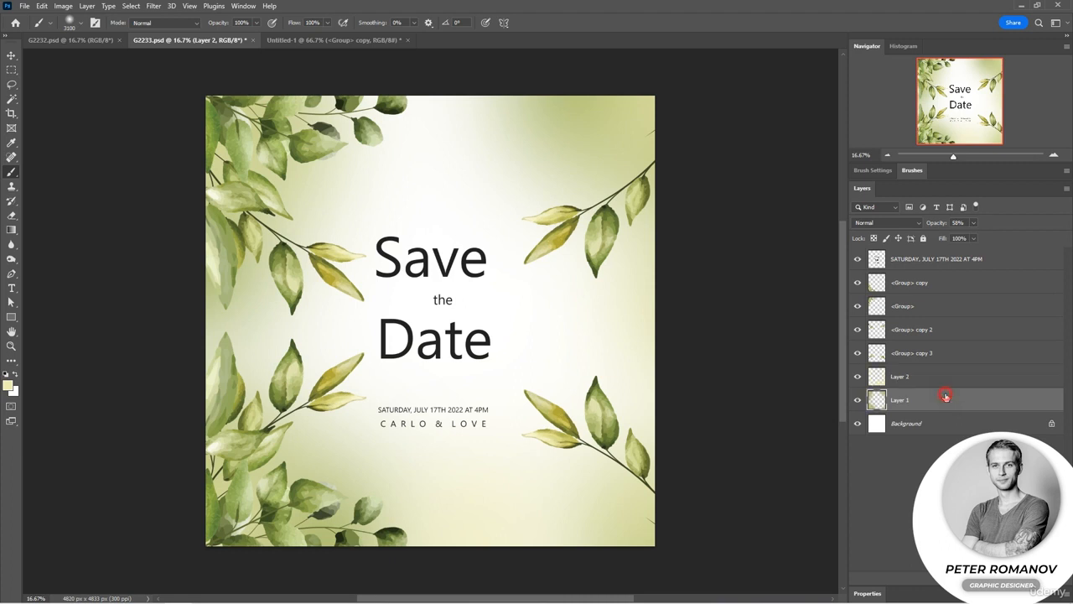
pyautogui.click(974, 223)
pyautogui.moveTo(965, 235); pyautogui.dragTo(959, 236)
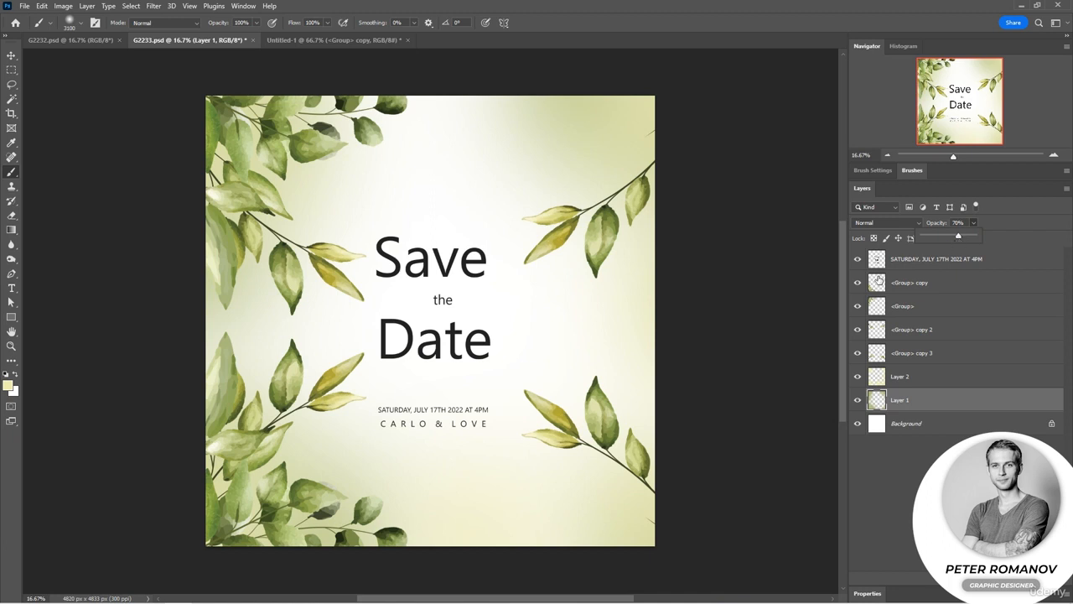
pyautogui.click(954, 488)
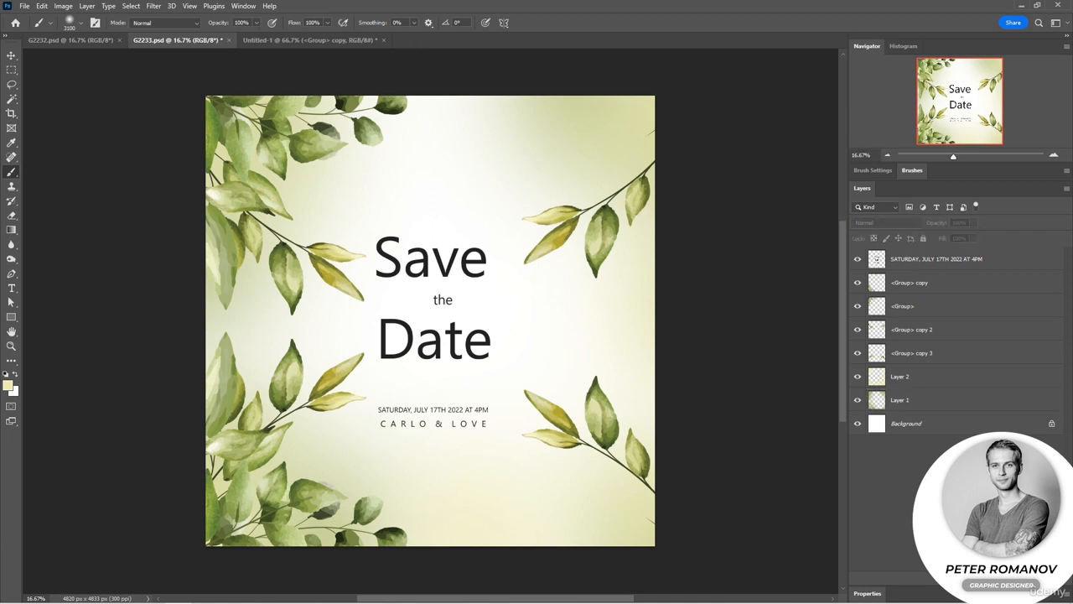